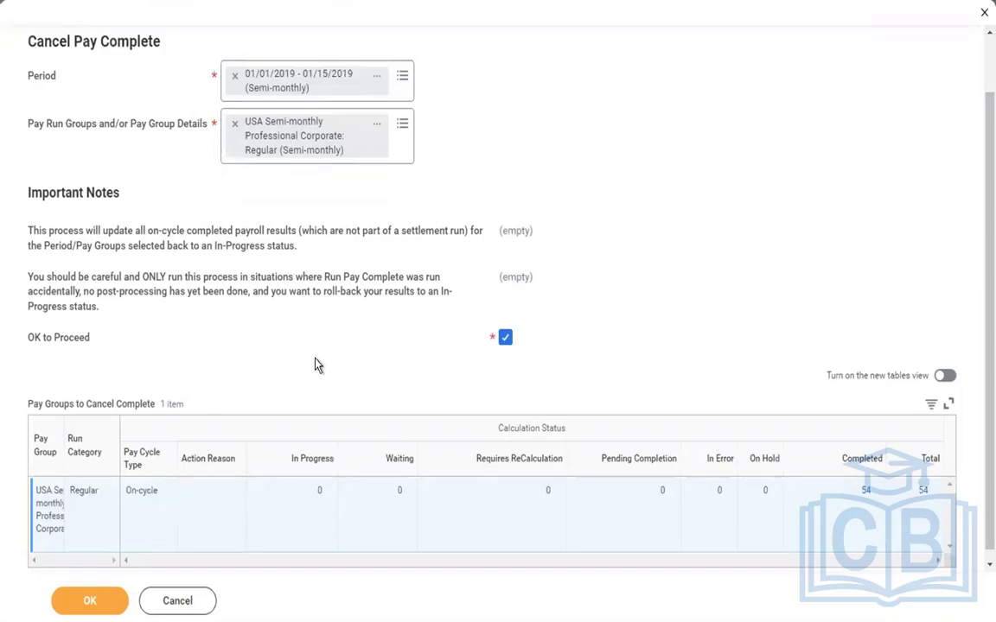
Submit Cancel Pay Complete for the USA Semi-monthly Professional Corporate pay group and refresh the background process until it finishes.
click(95, 597)
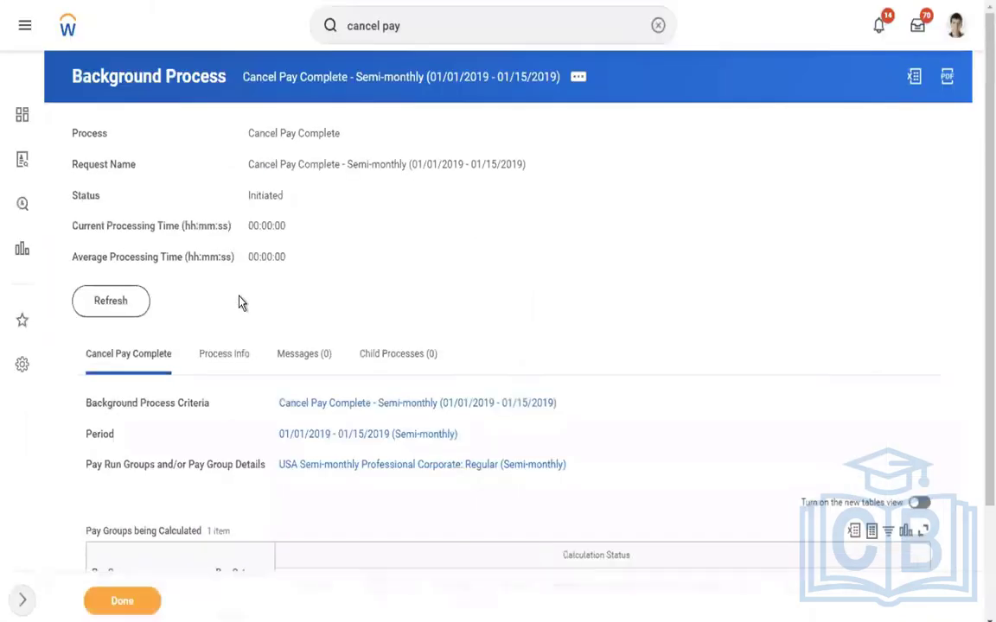
click(117, 309)
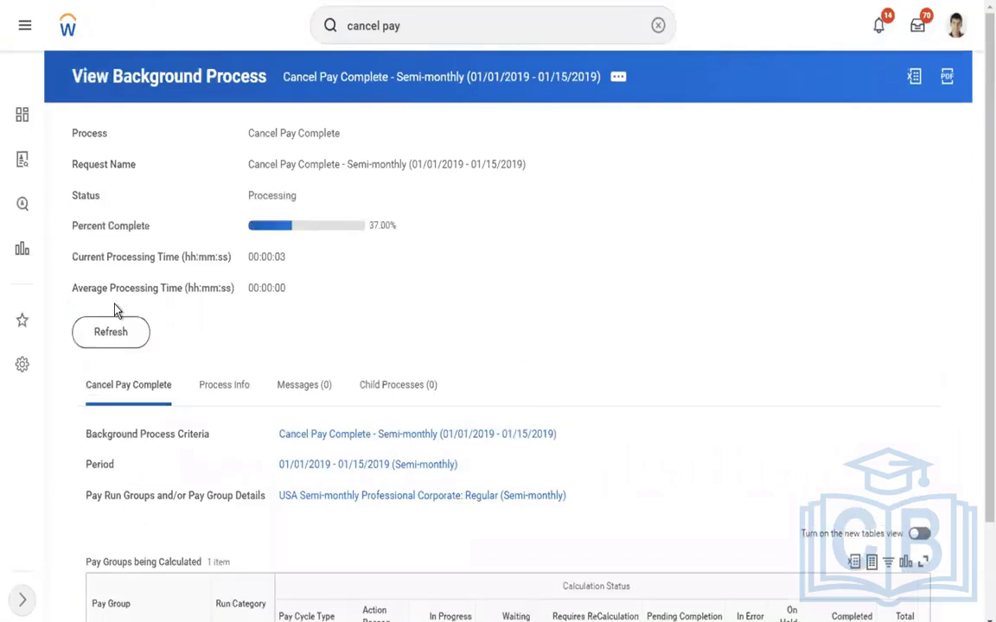
click(108, 341)
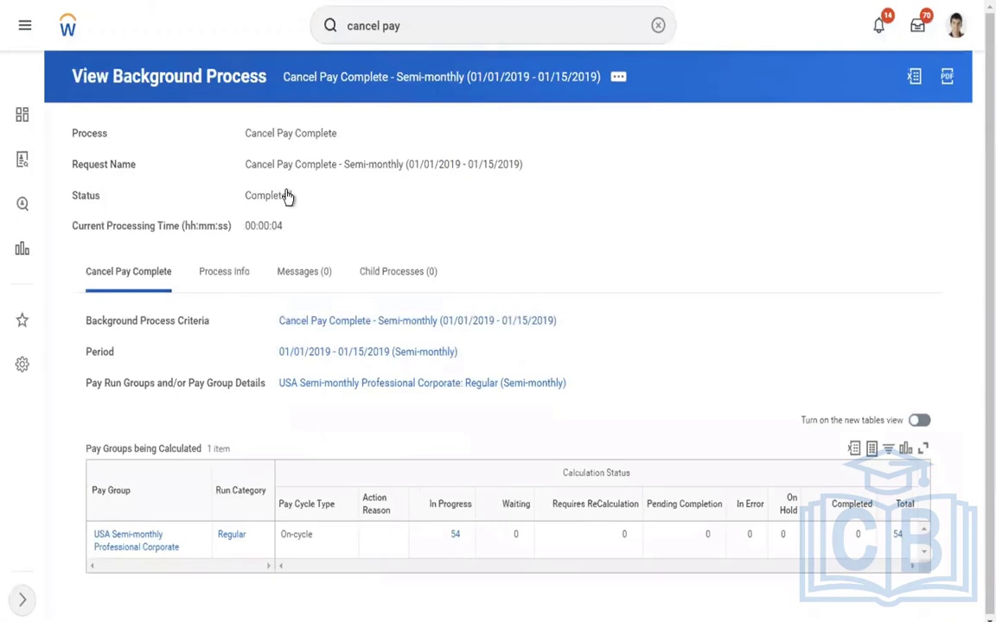
drag(245, 134, 294, 198)
drag(277, 351, 518, 380)
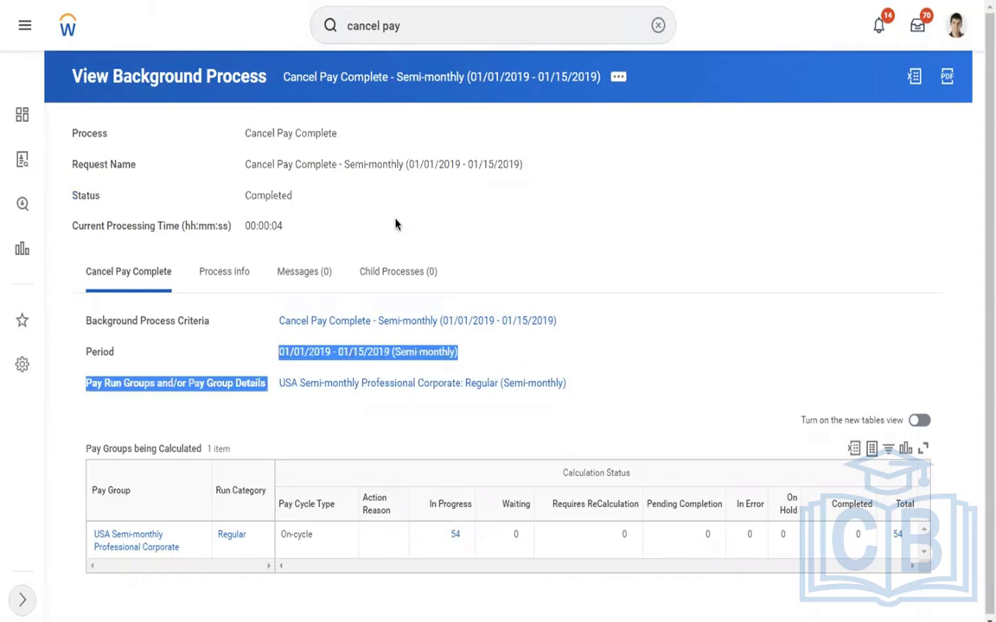
Open the pay group's total payroll results and review the first worker's payroll result, including gross-to-net details.
click(897, 535)
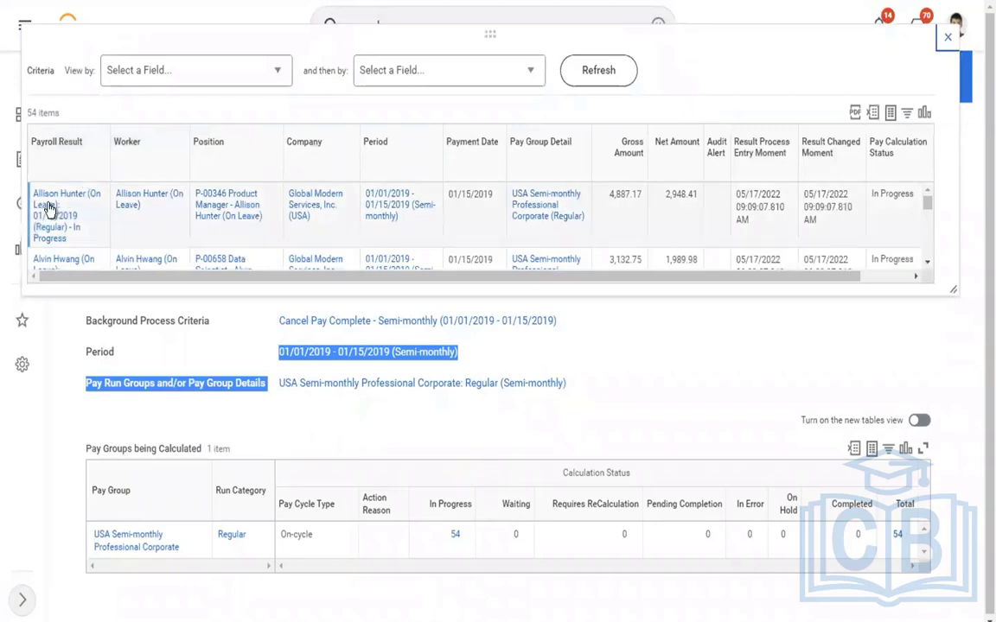
click(49, 210)
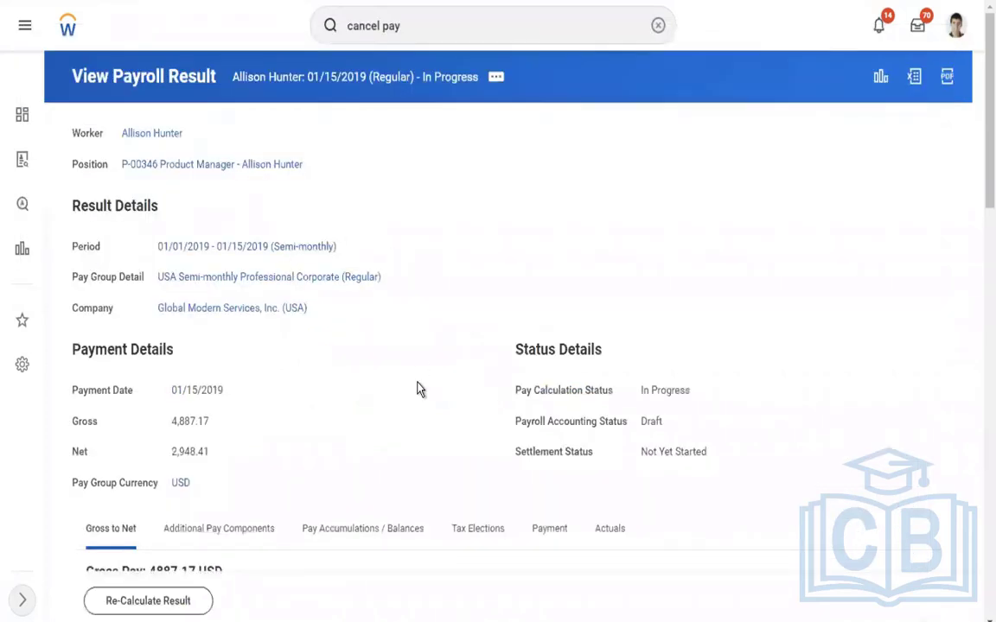
scroll(418, 389, down, 3)
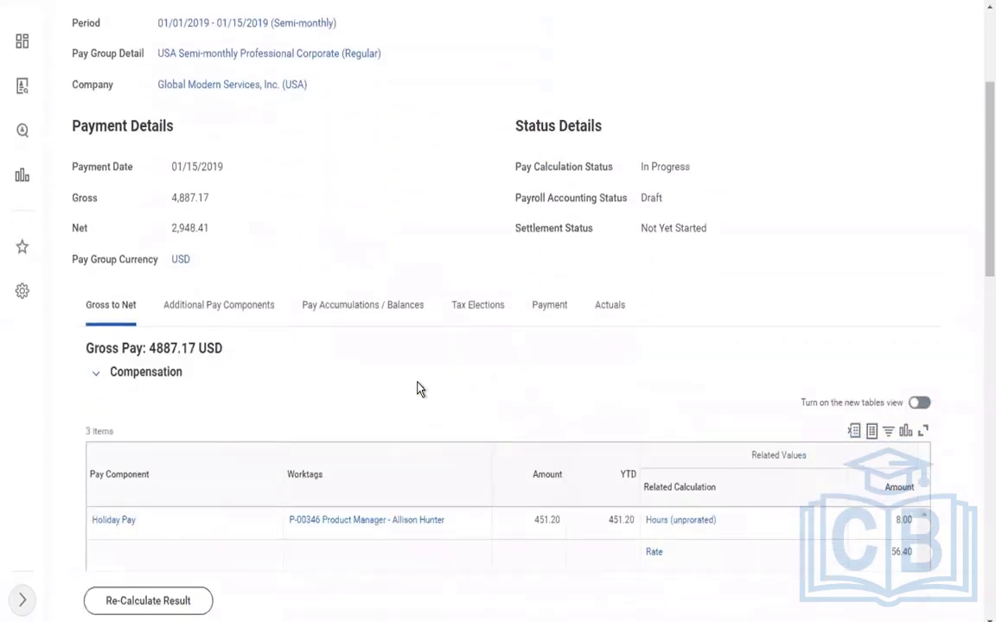
scroll(417, 389, down, 2)
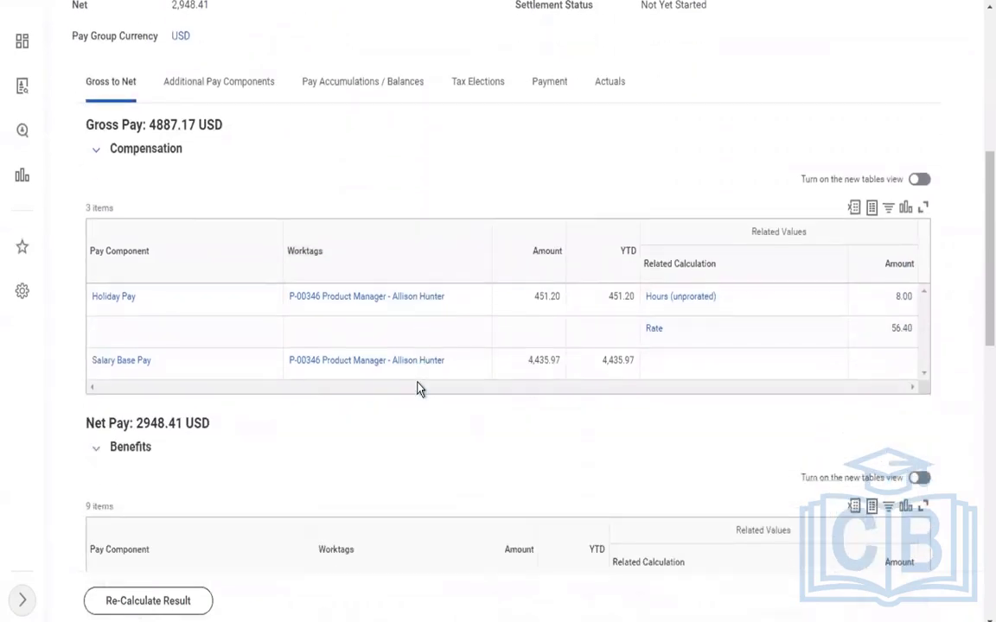
scroll(417, 389, down, 2)
scroll(417, 389, up, 5)
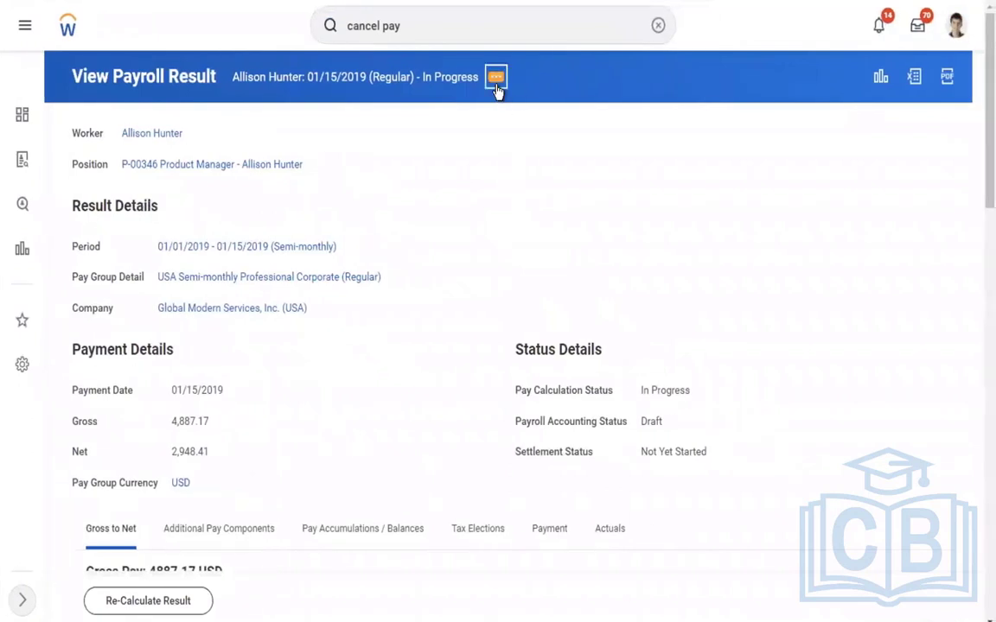
Cancel the pay calculation for this worker's payroll result and close the completion page.
click(496, 80)
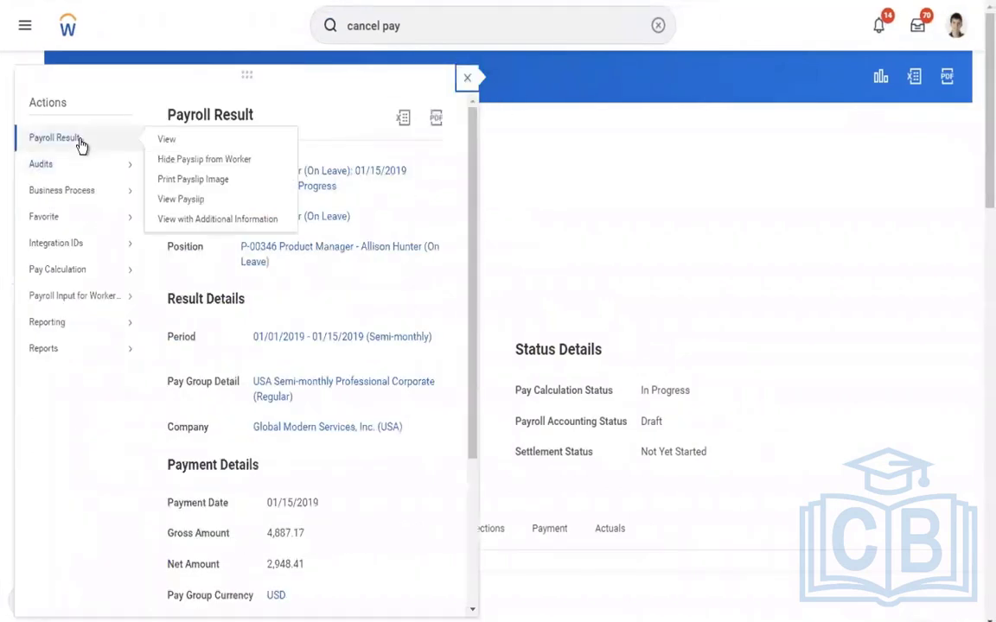
mouse_move(84, 270)
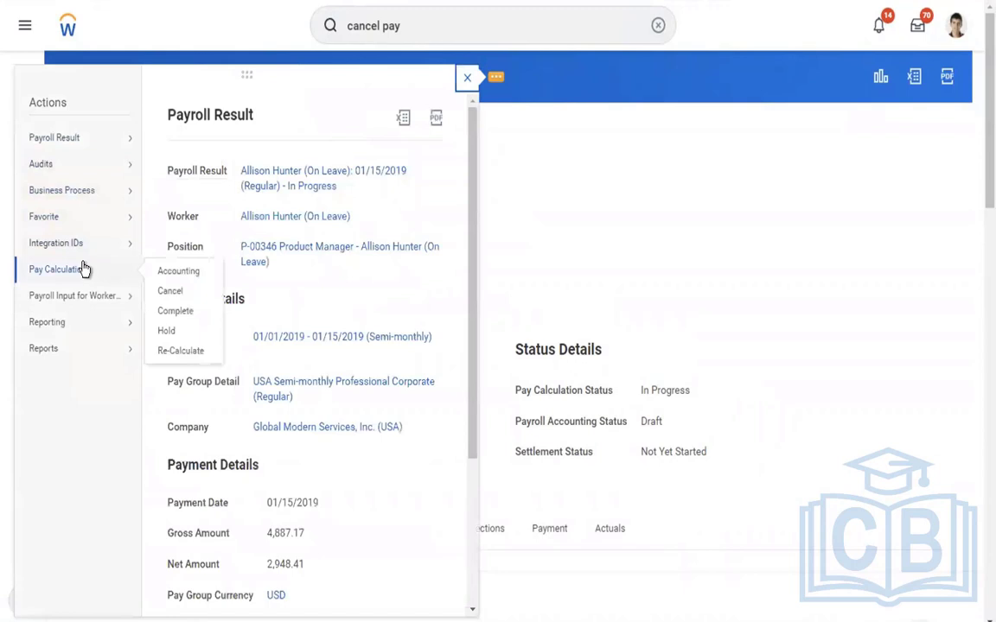
click(168, 290)
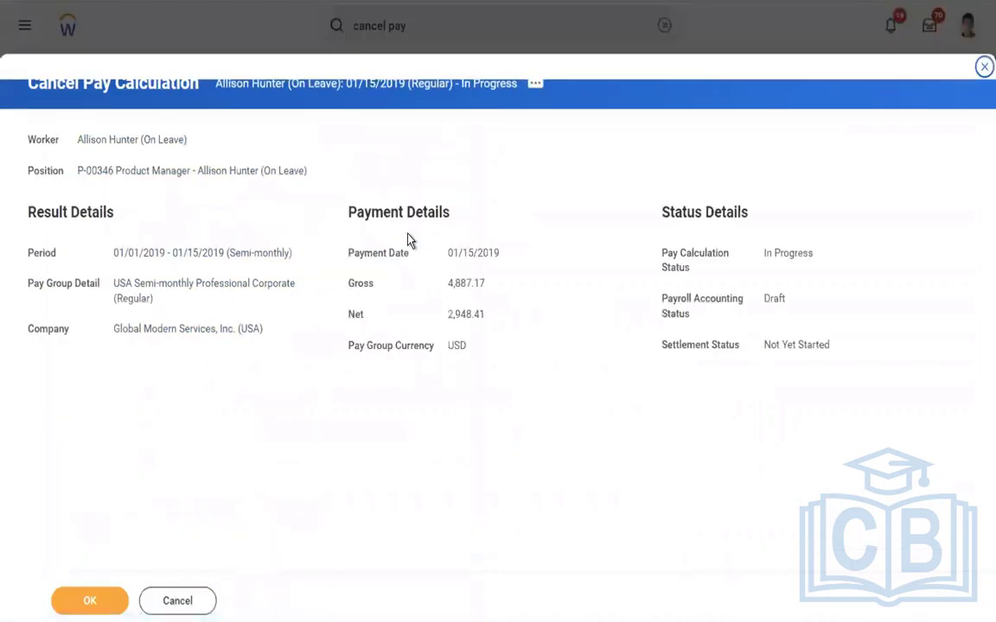
click(72, 607)
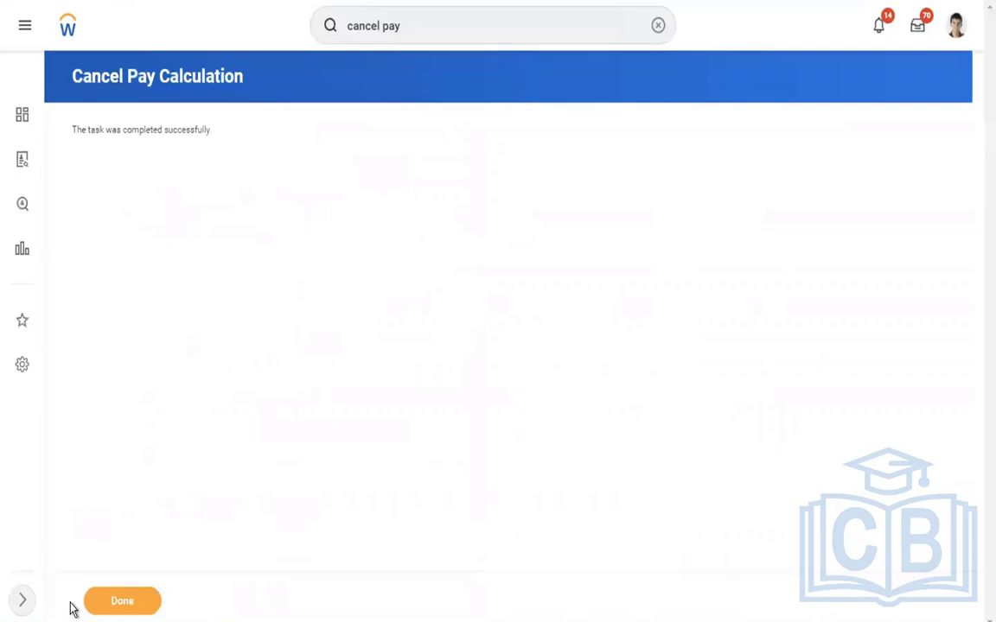
click(111, 603)
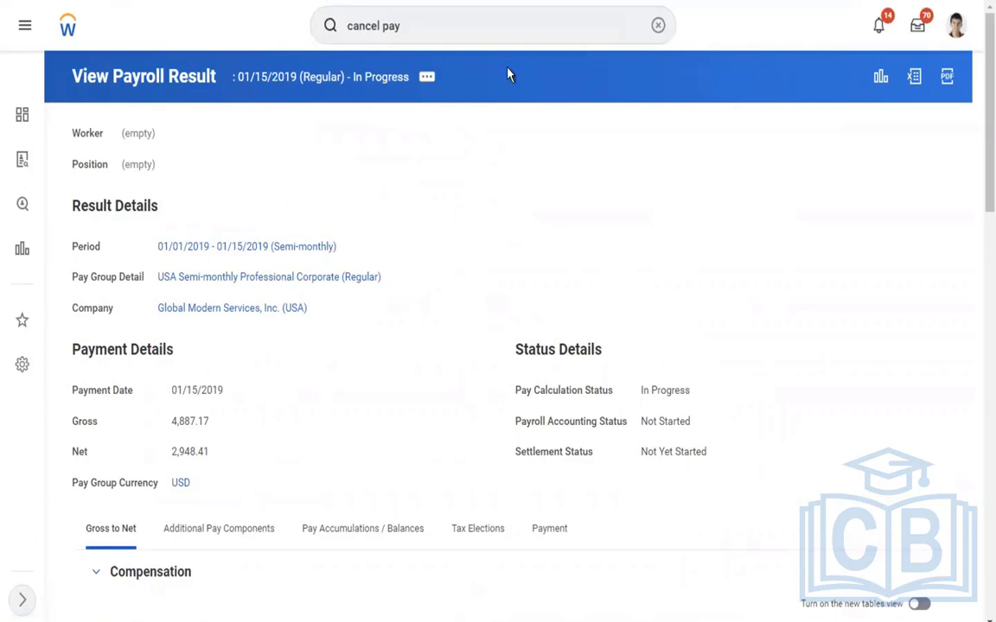
Switch to the Word document to review the first three Payroll Process steps, and return to Workday.
key(ctrl+Left)
click(270, 251)
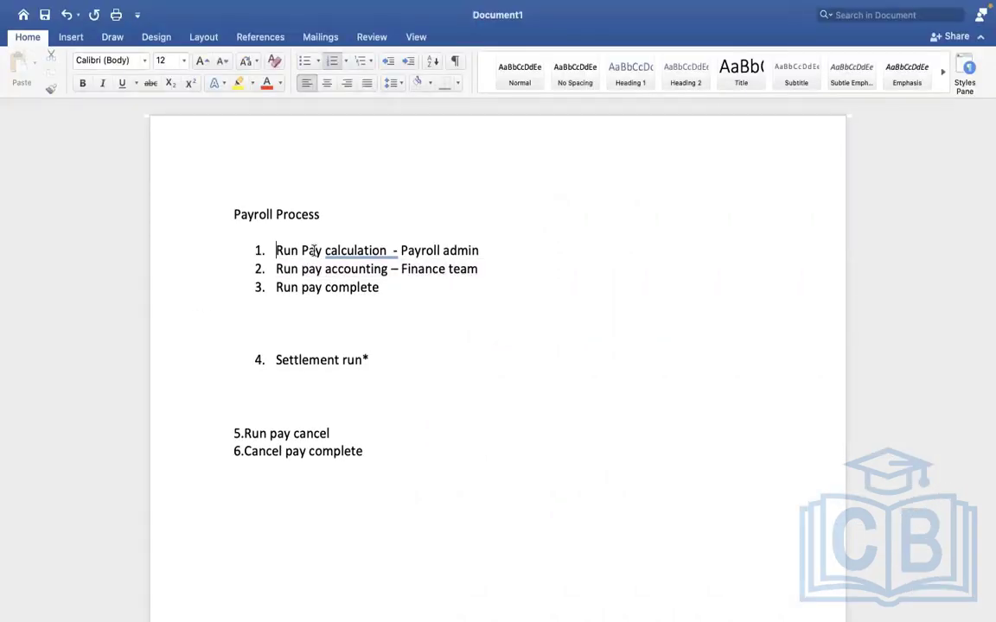
drag(288, 243, 369, 291)
key(ctrl+Right)
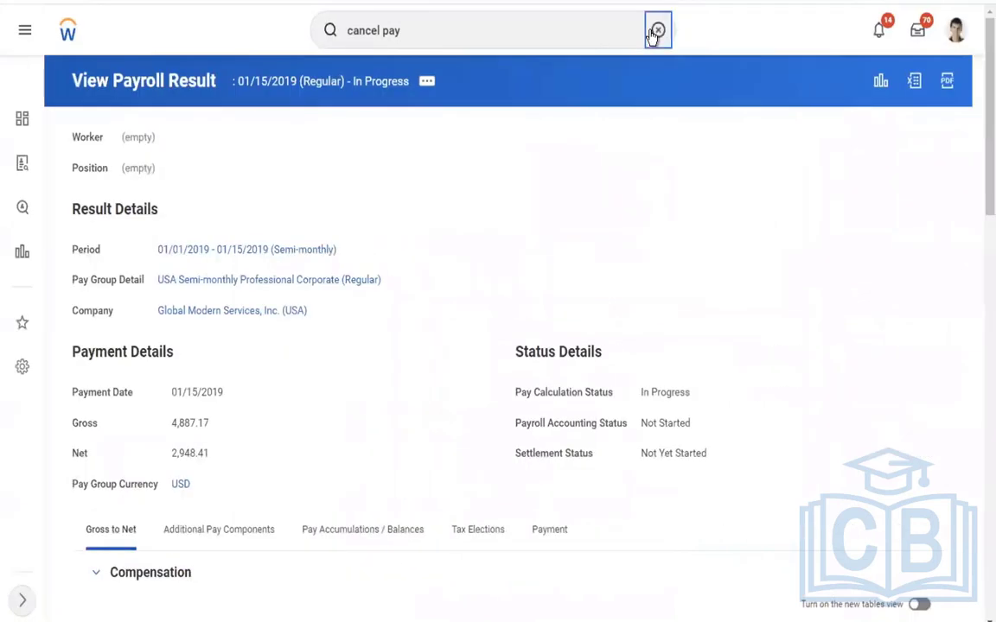
Search for "run pay calc" and open the Run Pay Calculation task.
click(657, 31)
text(ru)
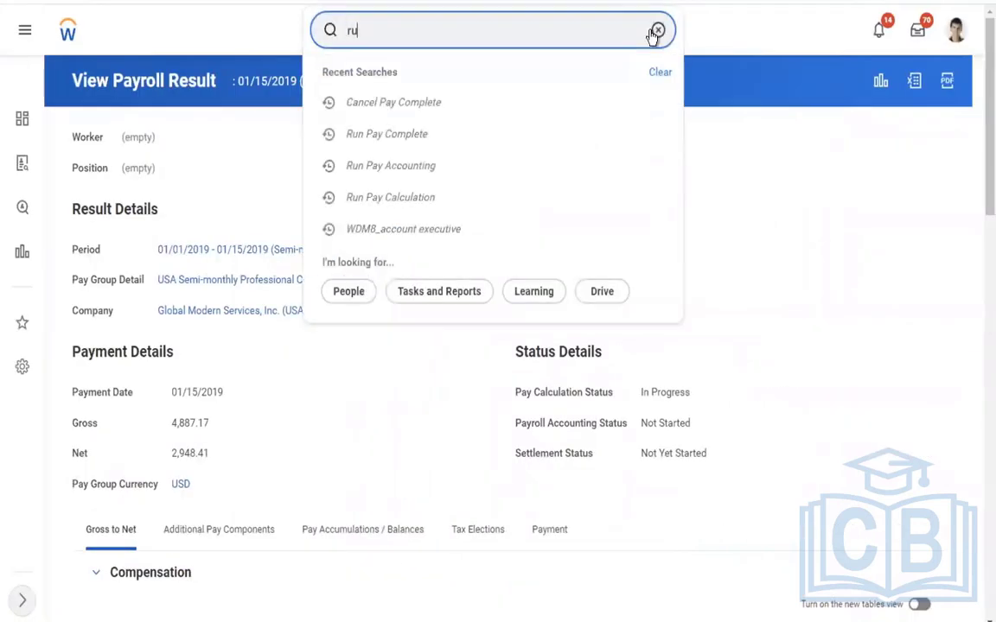
text(n pay calc)
click(466, 81)
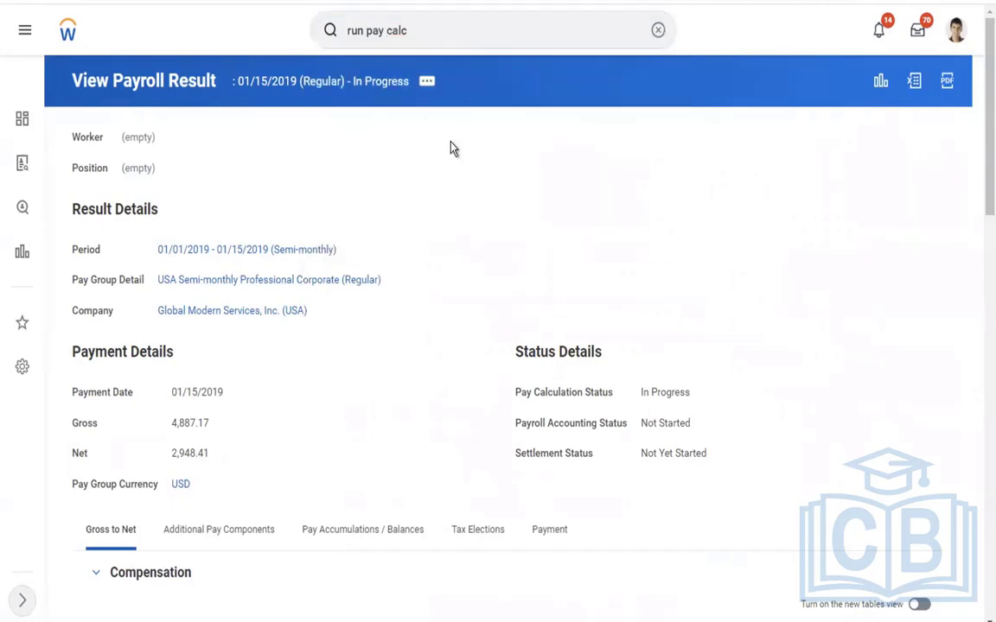
Set the calculation period to 01/01/2019 - 01/15/2019 (Semi-monthly) and the pay group detail to USA Semi-monthly Professional Corporate: Regular.
click(328, 180)
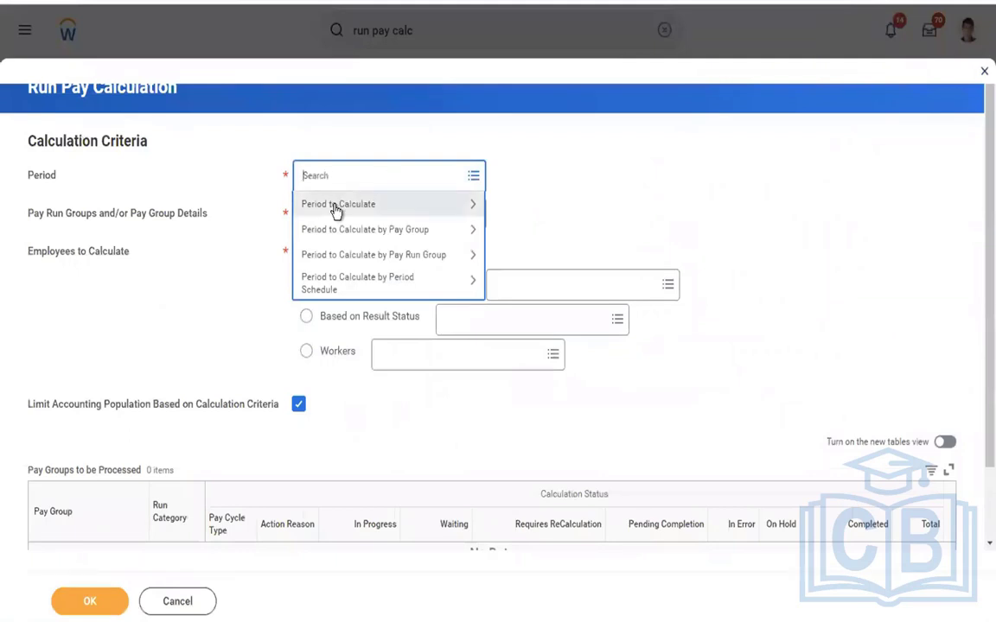
click(337, 205)
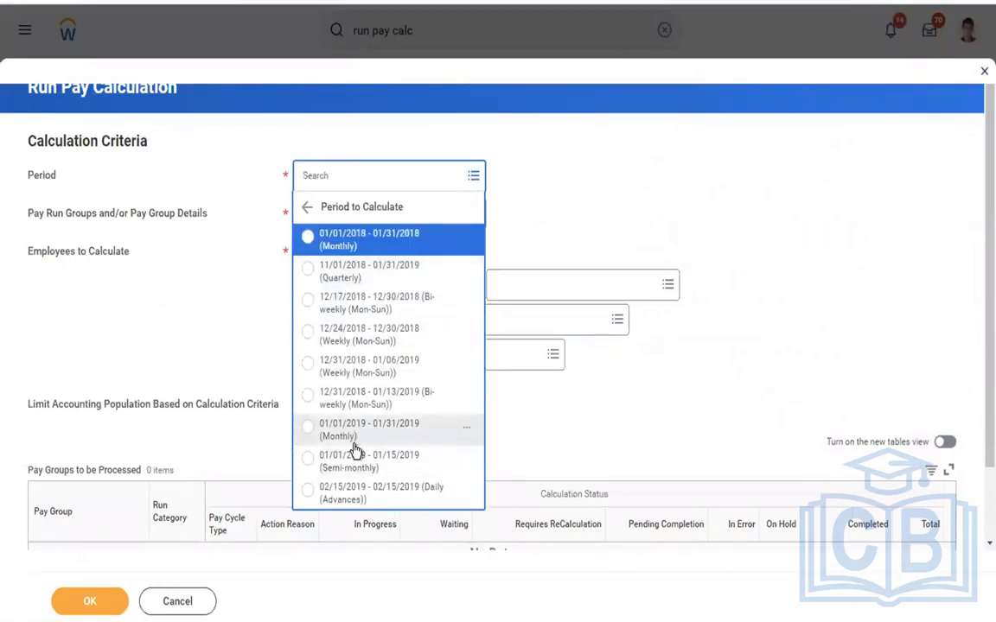
click(357, 468)
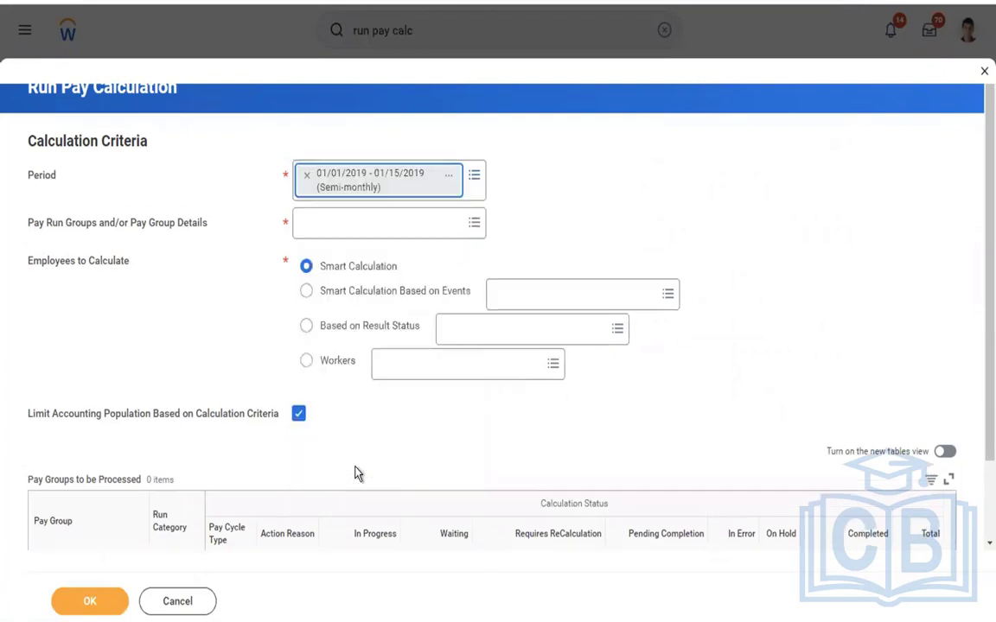
click(351, 226)
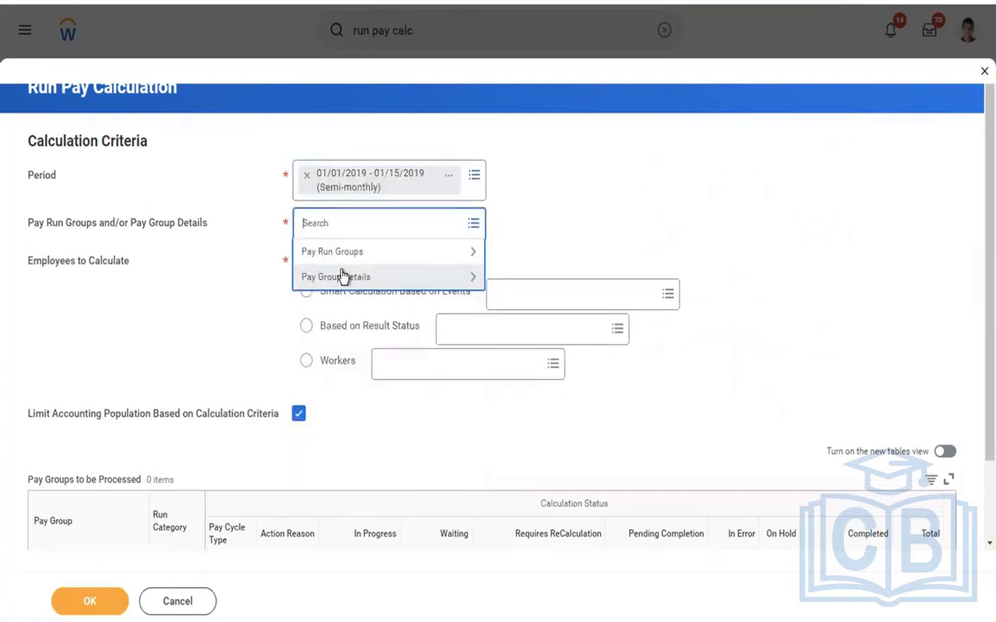
click(345, 277)
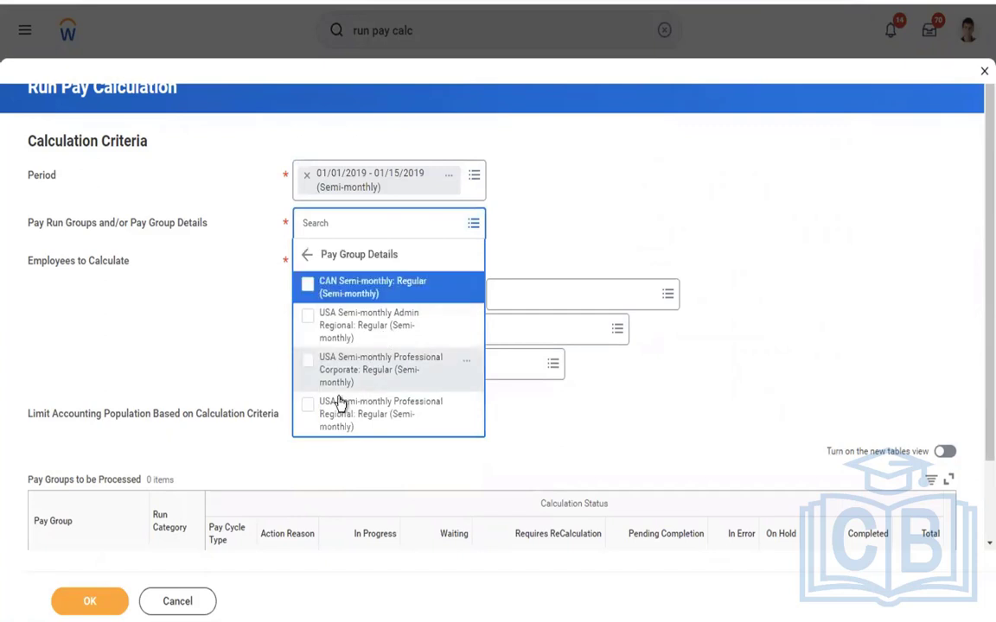
click(324, 370)
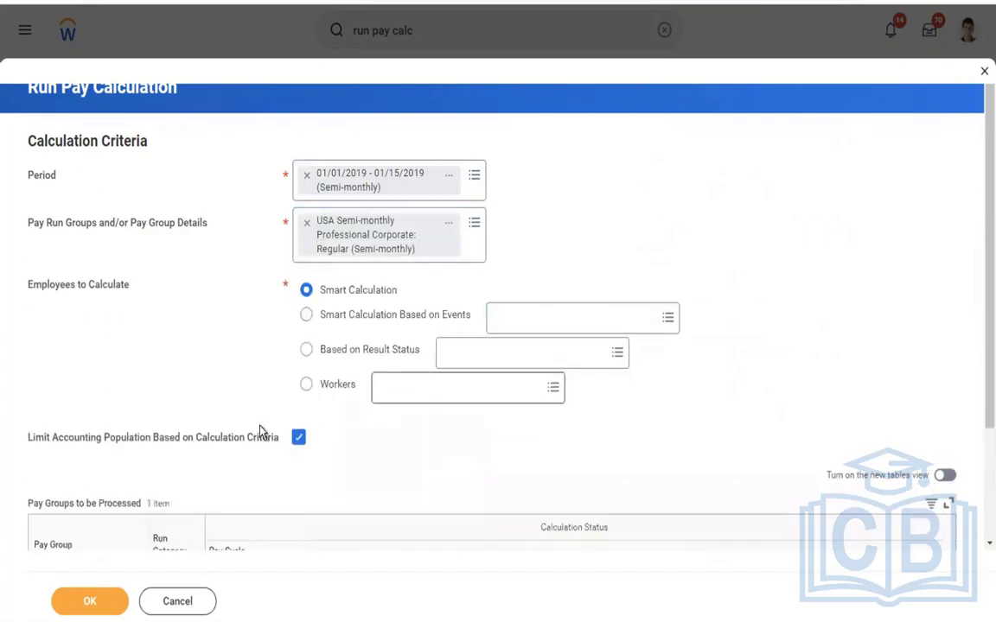
Submit the pay calculation with Smart Calculation, refresh the background process until it finishes, and review its results.
click(90, 601)
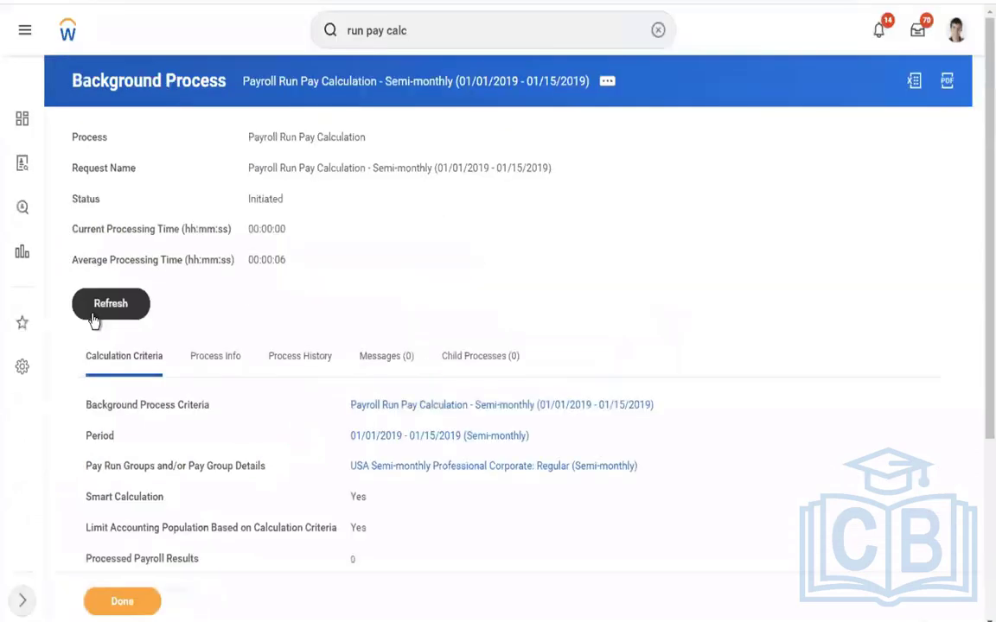
click(93, 316)
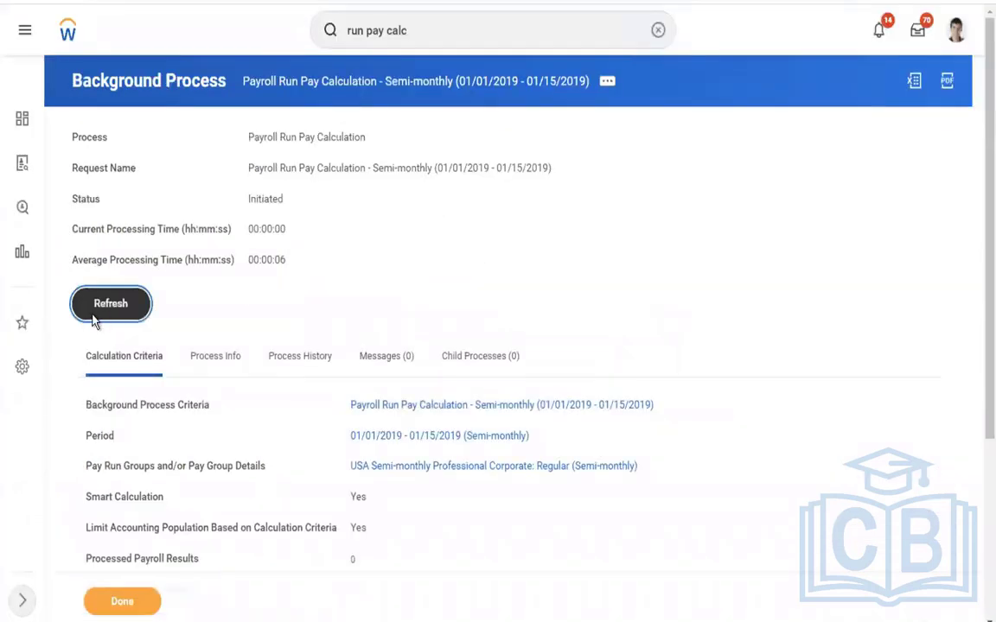
click(105, 341)
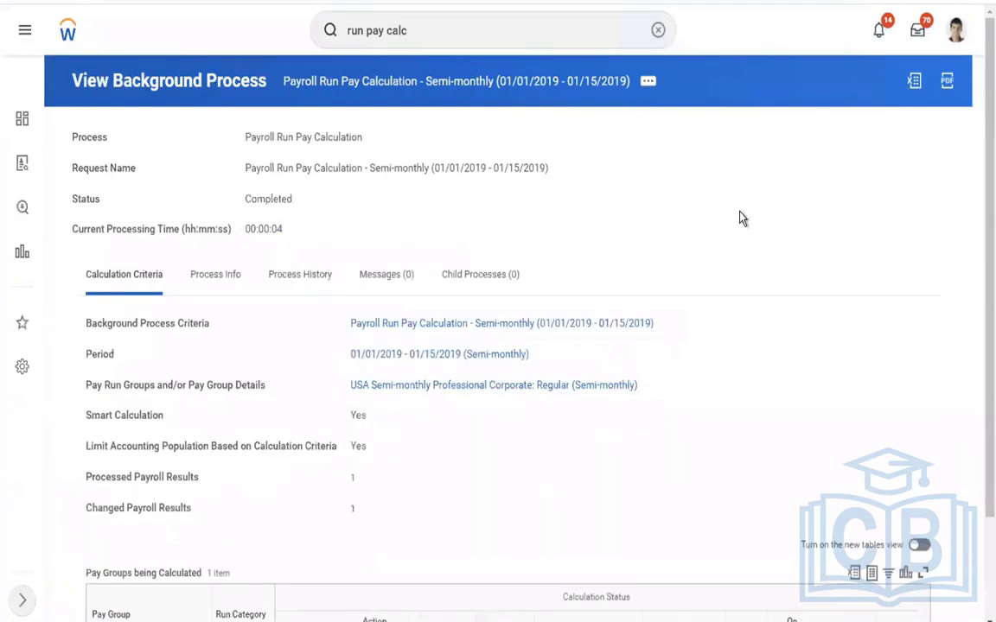
scroll(740, 218, down, 3)
scroll(741, 218, up, 3)
Search for "run pay account" and open the Run Pay Accounting task.
click(551, 29)
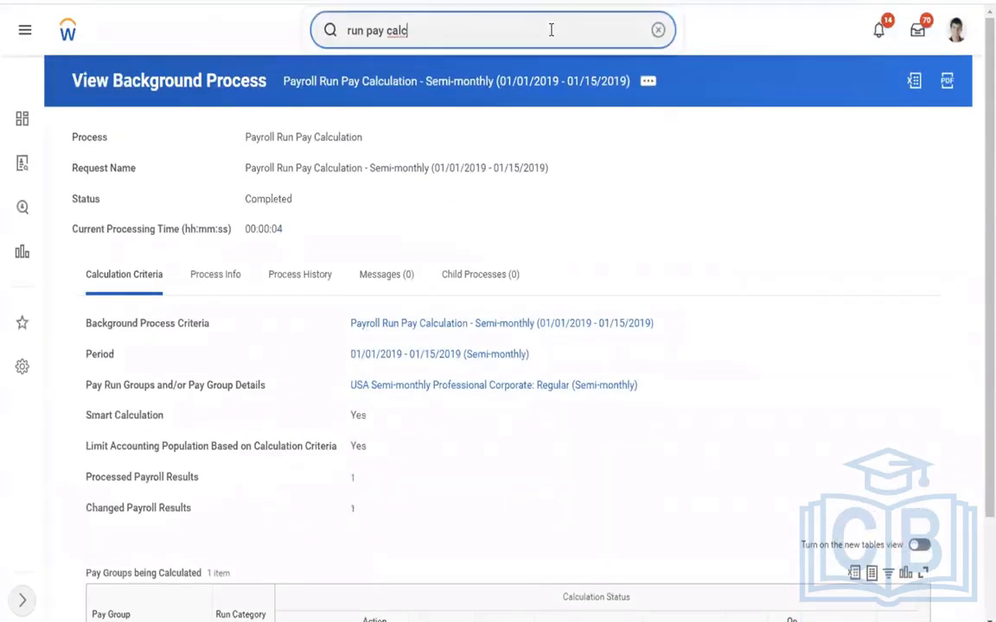
key(BackSpace)
key(BackSpace)
key(BackSpace)
key(BackSpace)
text(ac)
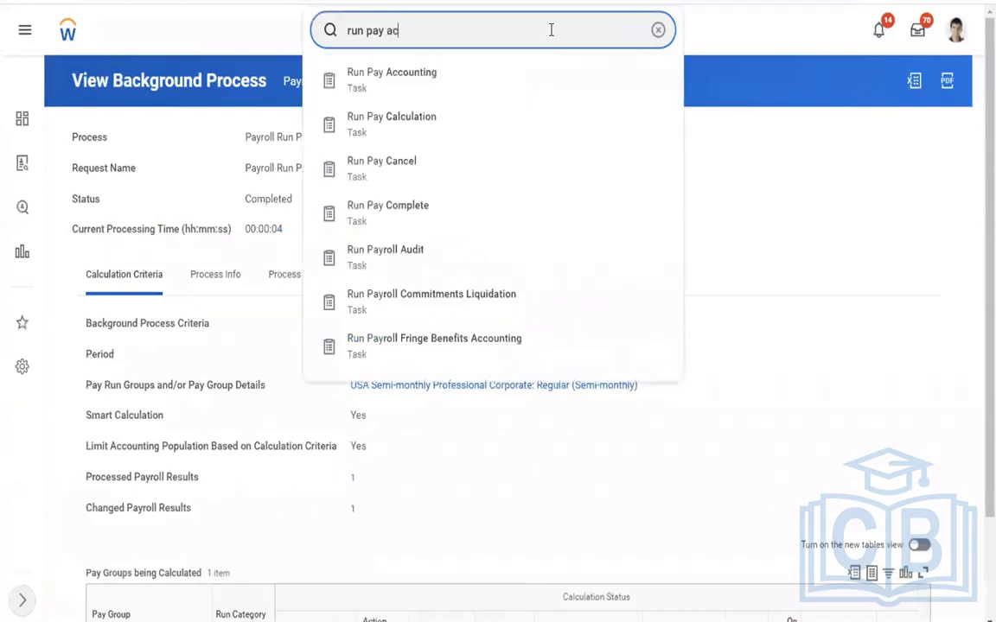
text(count)
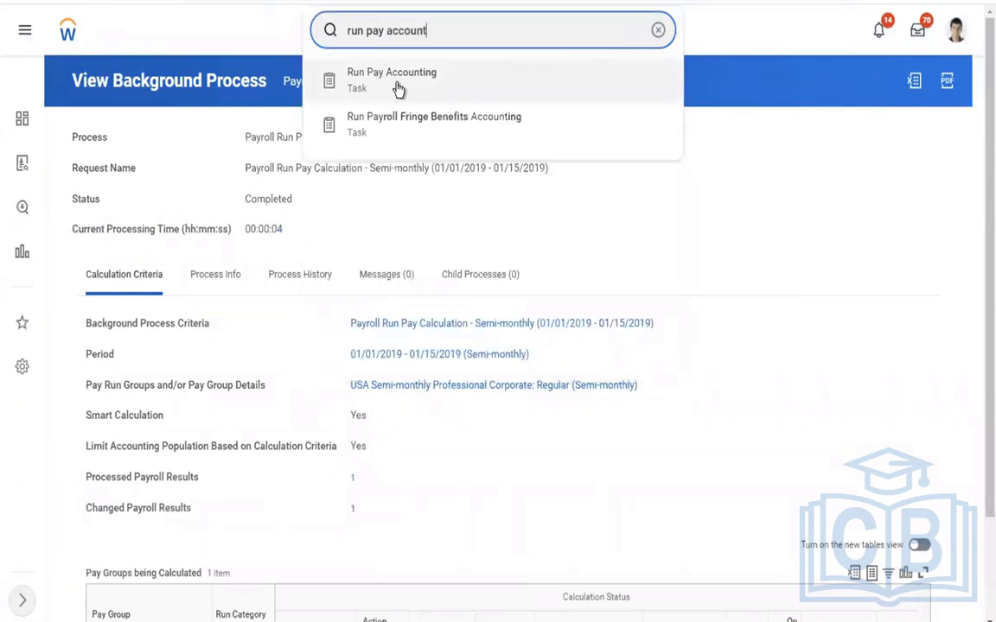
click(398, 86)
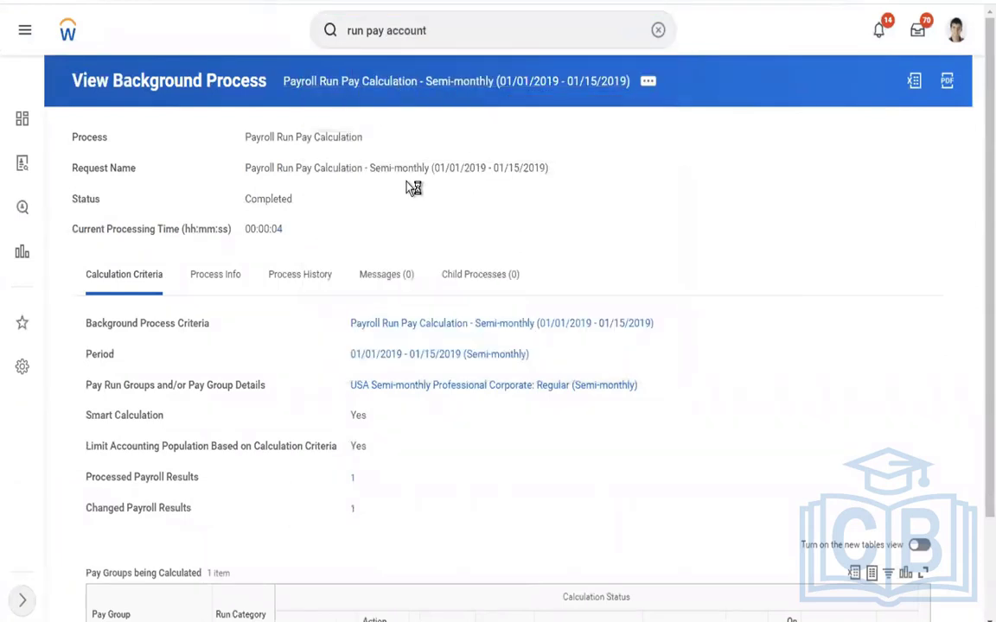
click(322, 238)
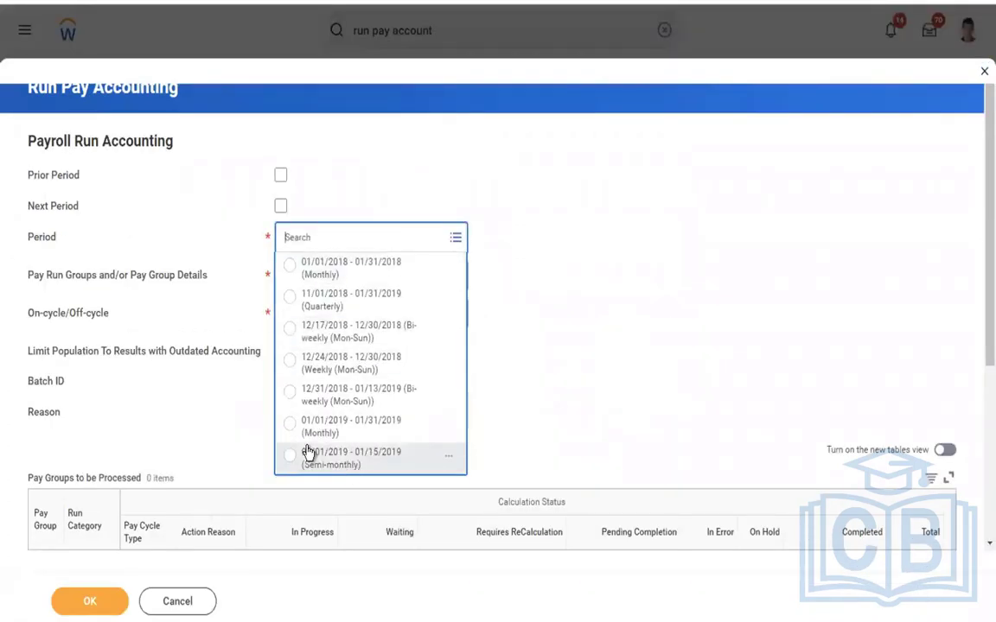
click(296, 427)
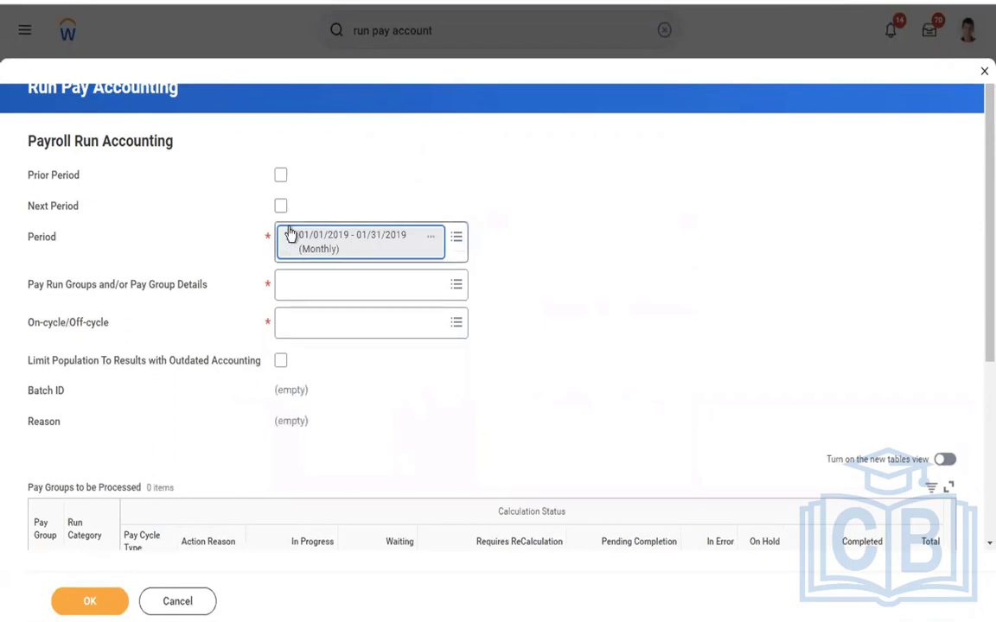
click(288, 233)
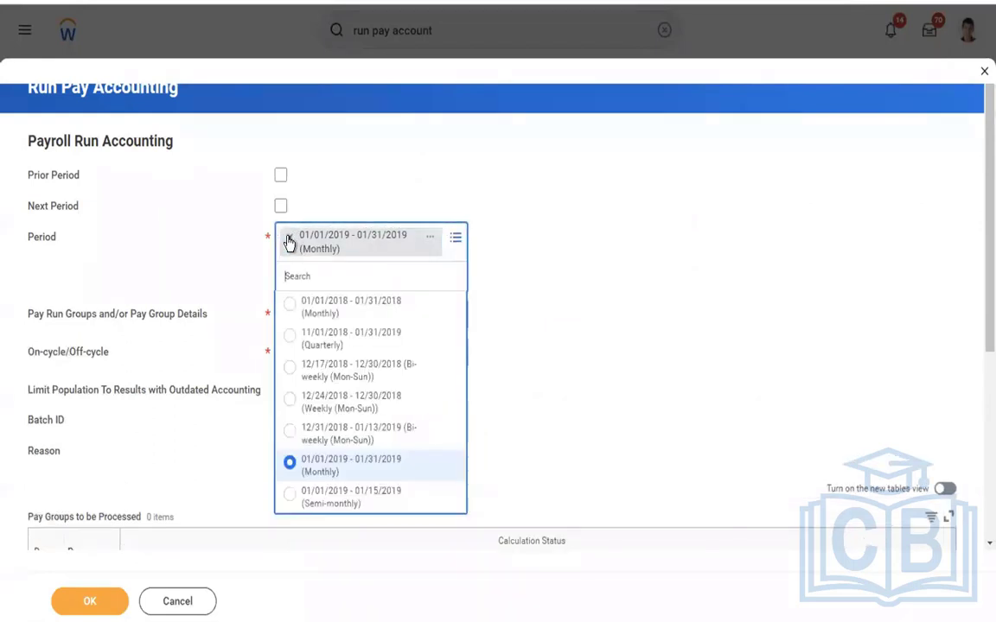
click(288, 241)
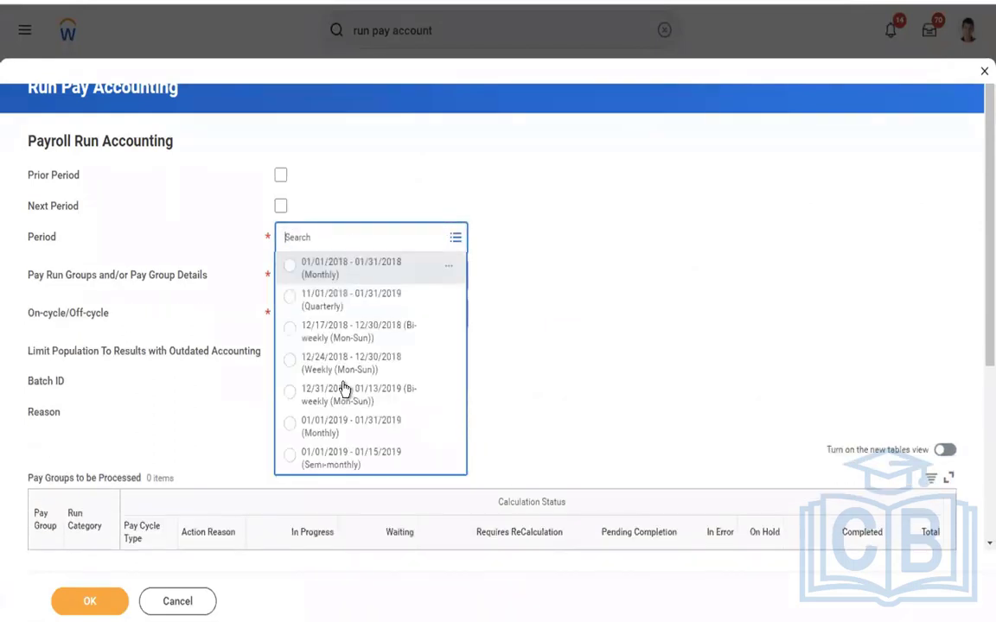
Set the accounting period to 01/01/2019 - 01/15/2019 (Semi-monthly), pay group detail to USA Semi-monthly Professional Corporate: Regular and cycle to On-cycle.
click(356, 463)
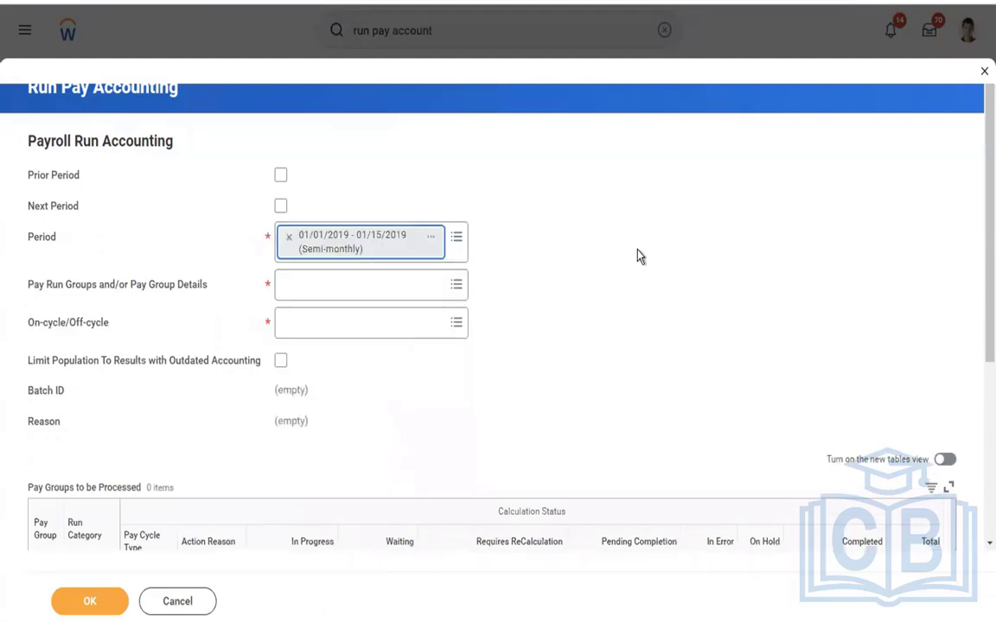
click(376, 291)
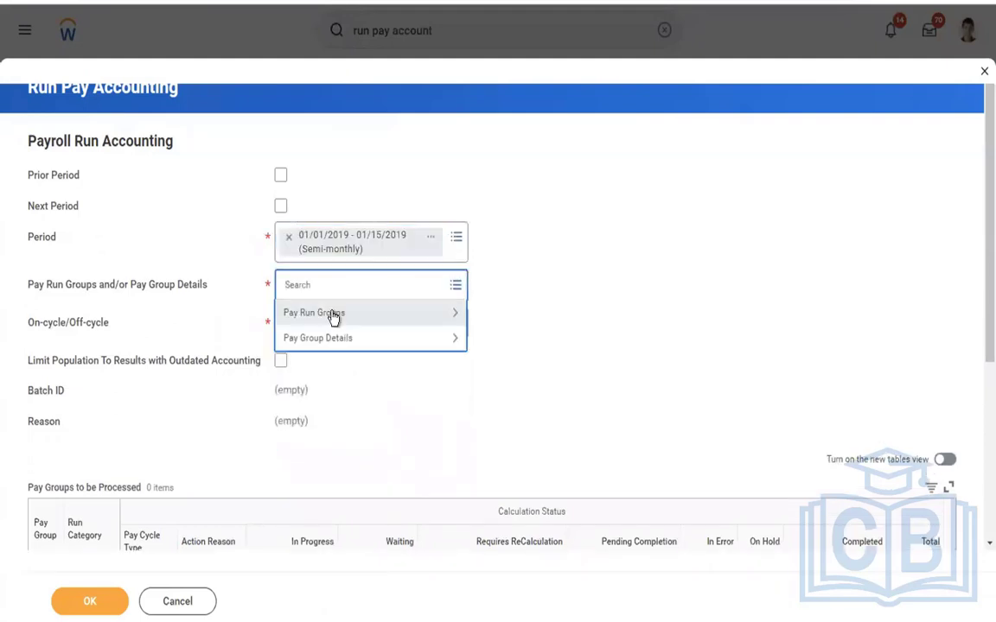
click(300, 338)
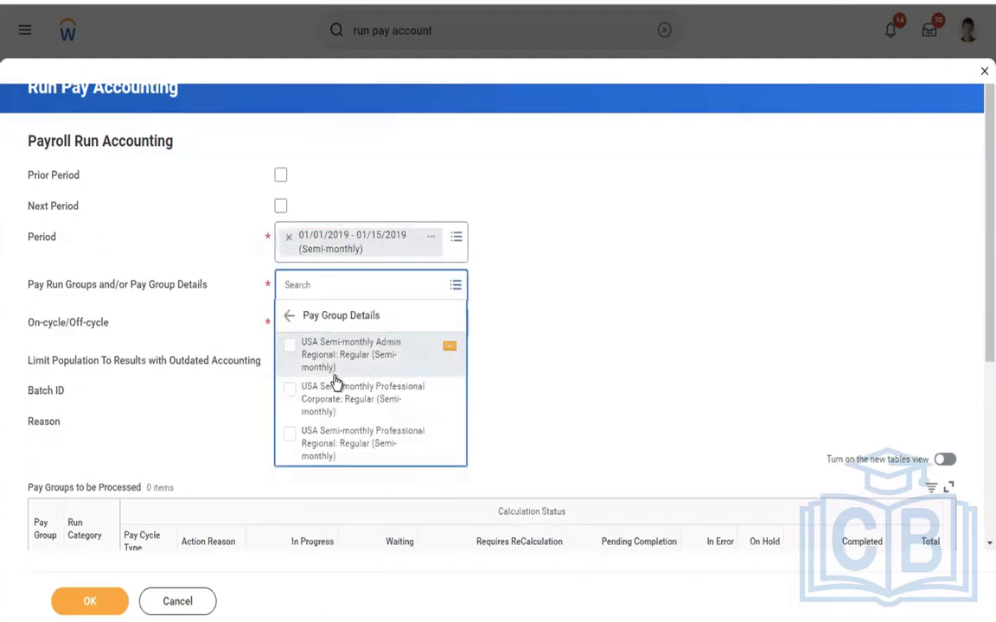
click(349, 406)
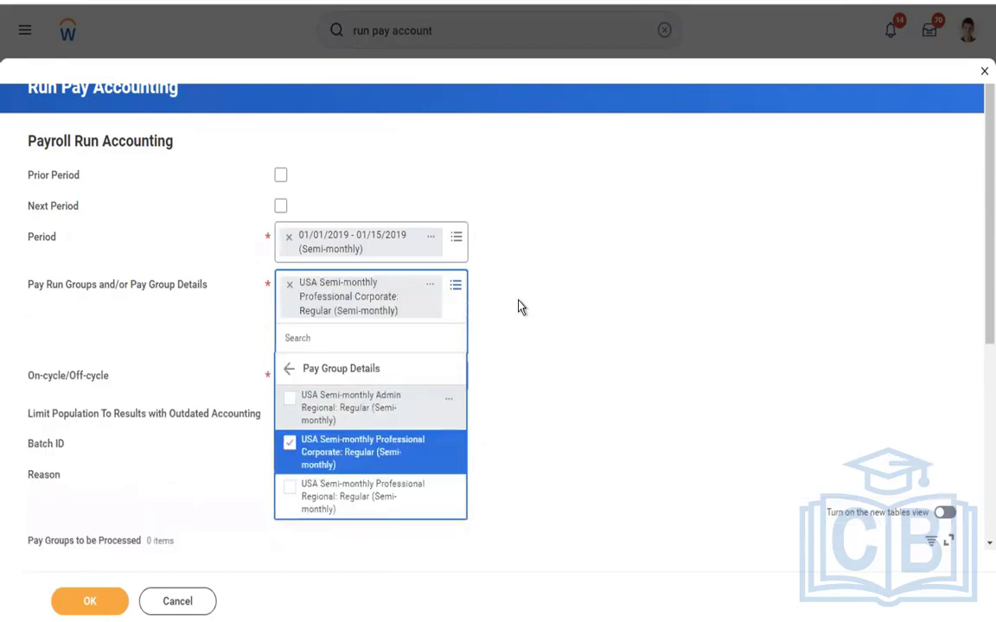
click(157, 517)
click(318, 347)
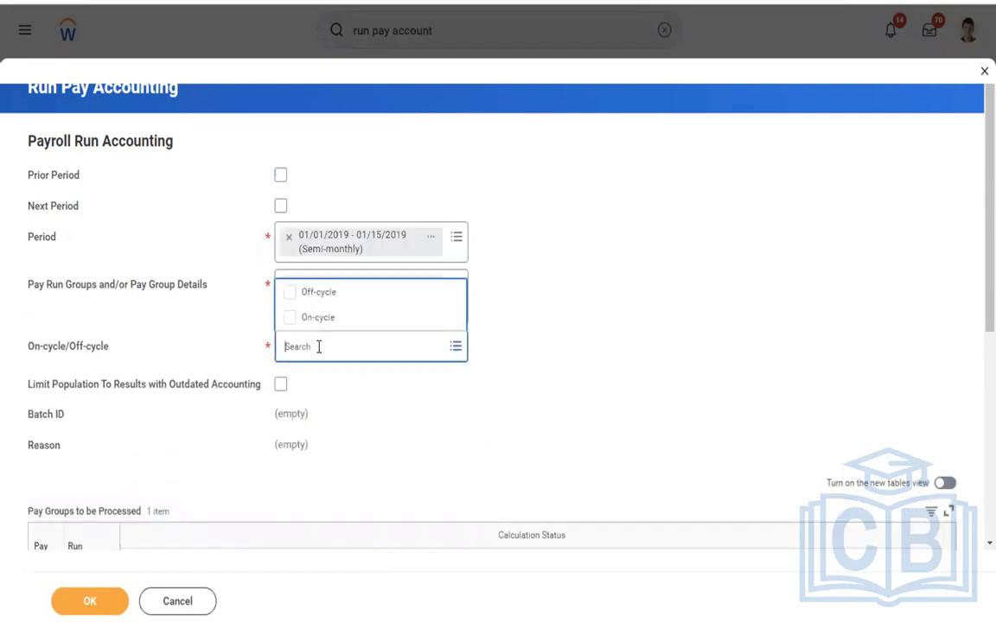
click(305, 318)
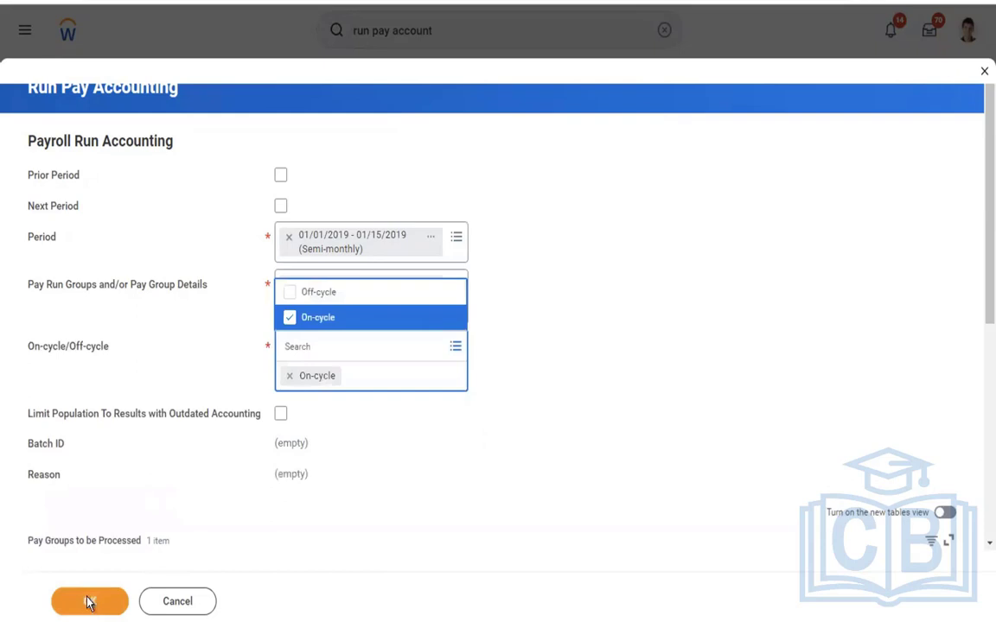
Submit the pay accounting run and refresh its background process until it finishes.
click(88, 603)
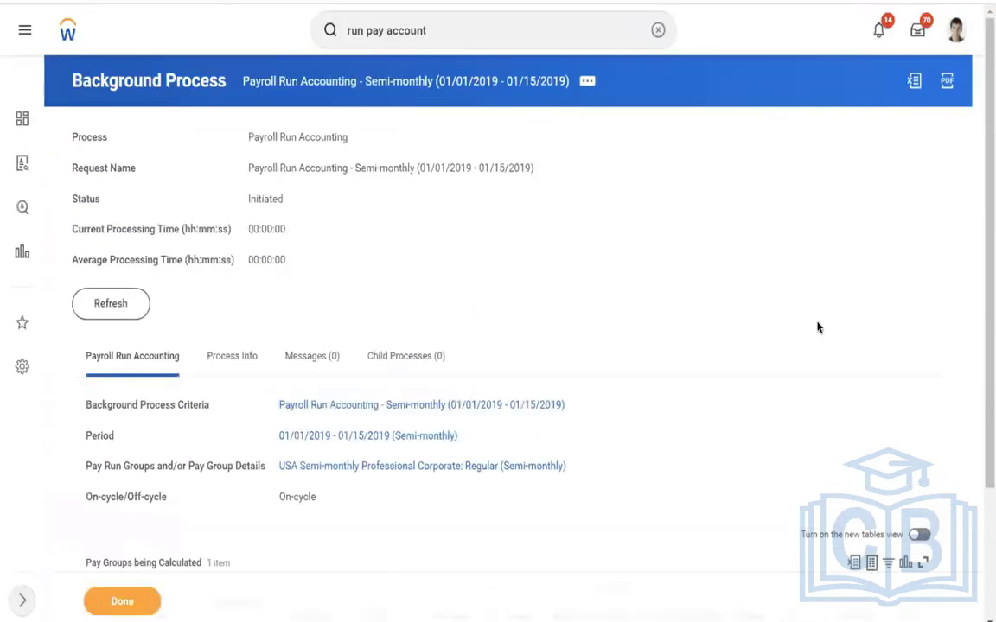
click(110, 304)
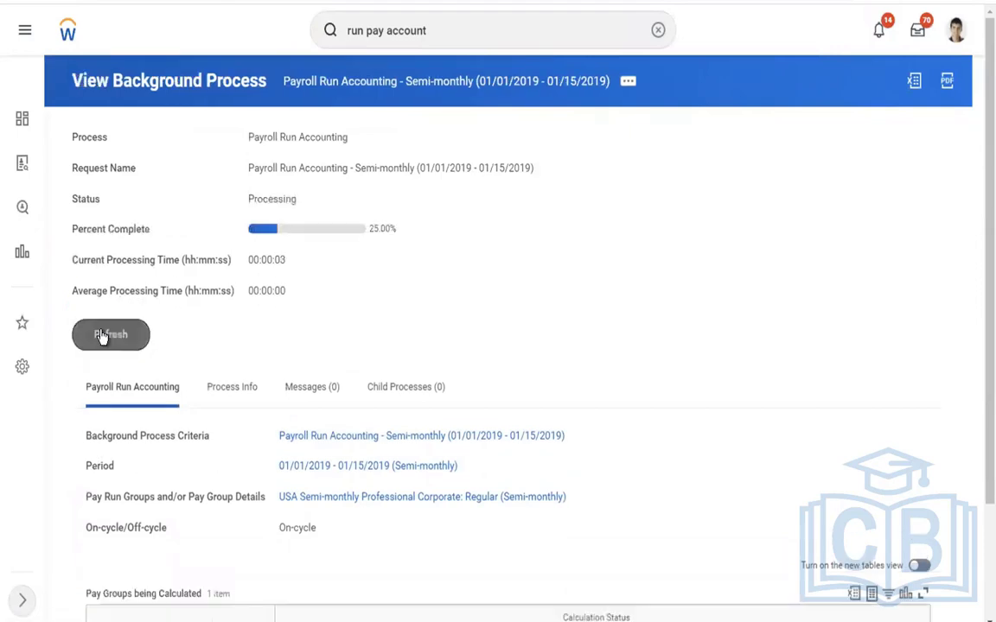
click(111, 334)
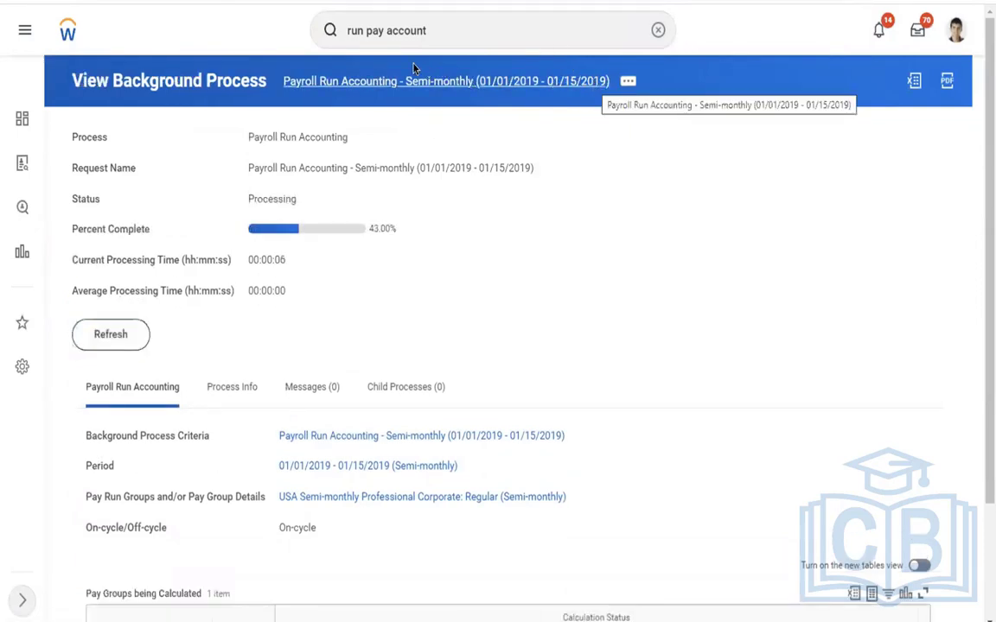
click(107, 337)
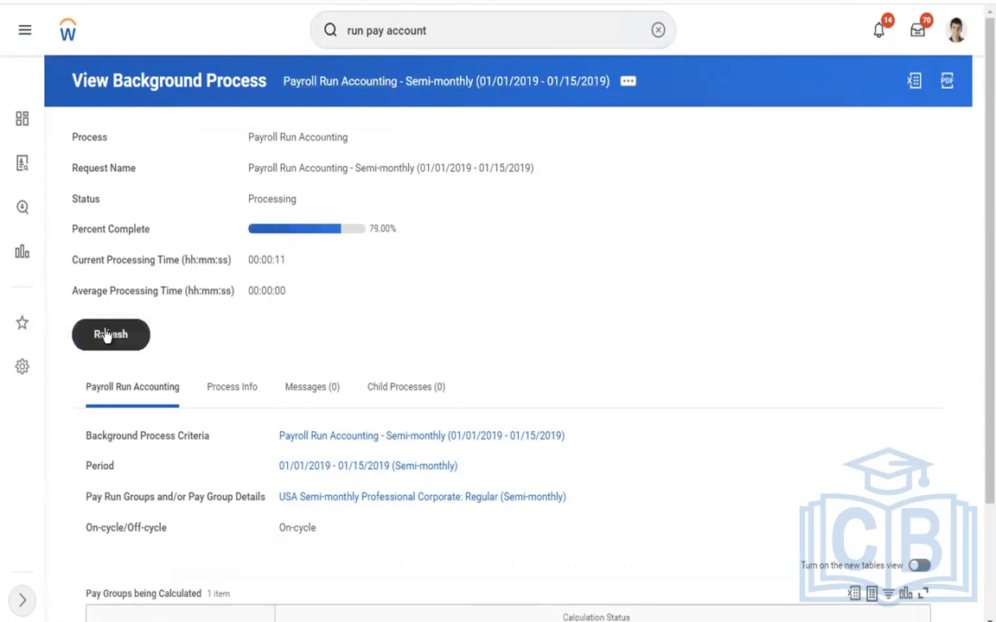
click(109, 337)
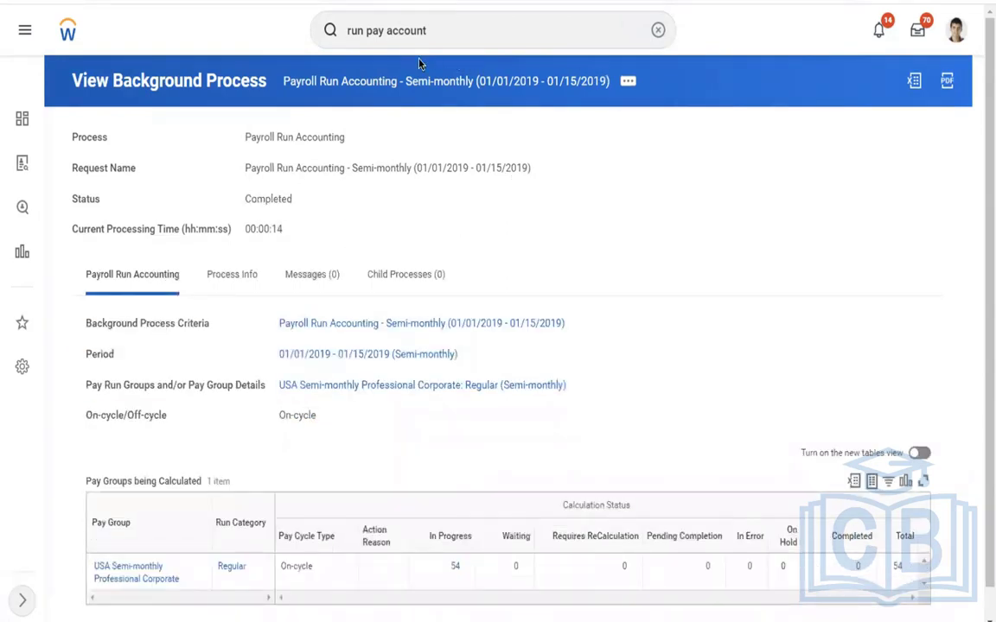
Search for "run pay comple" and open the Run Pay Complete task.
click(458, 22)
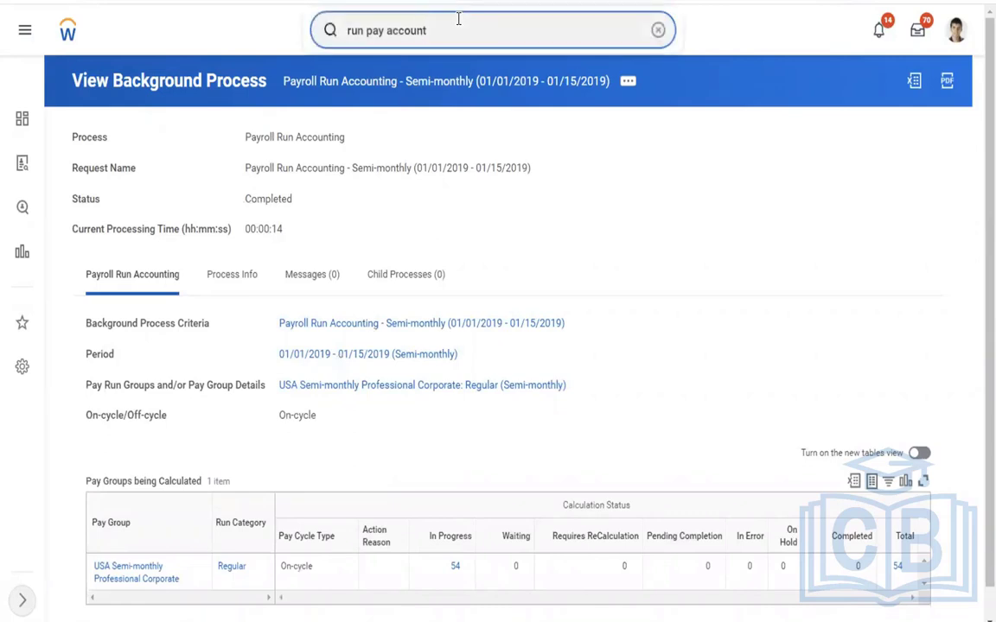
key(BackSpace)
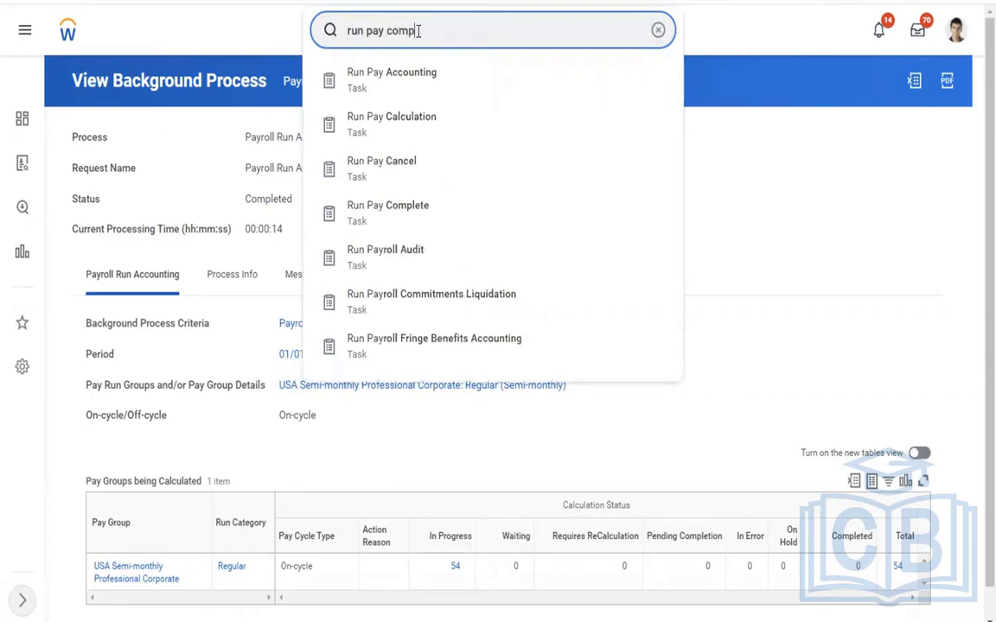
text(comple)
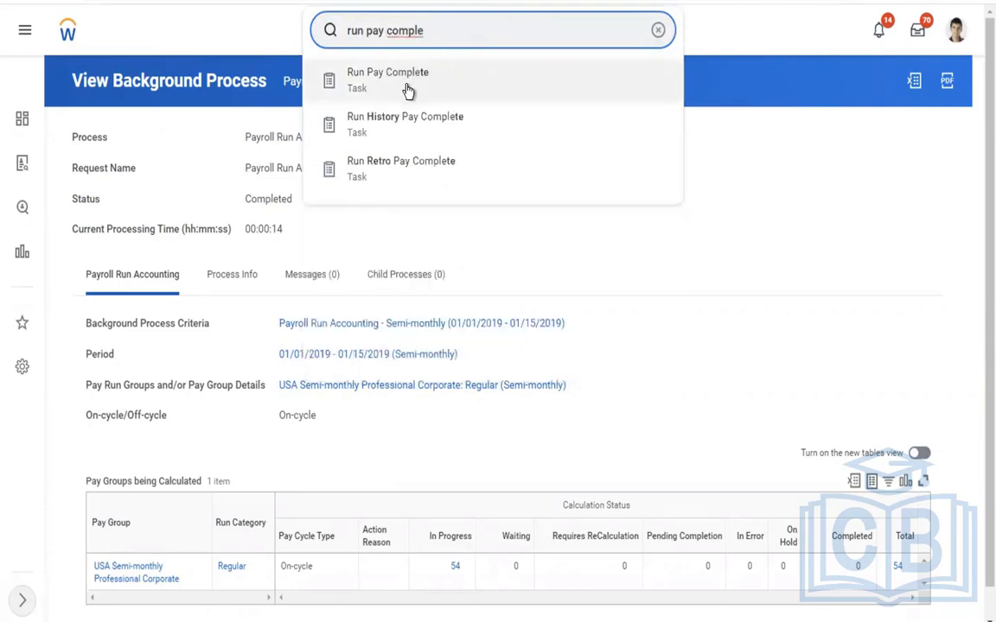
click(408, 82)
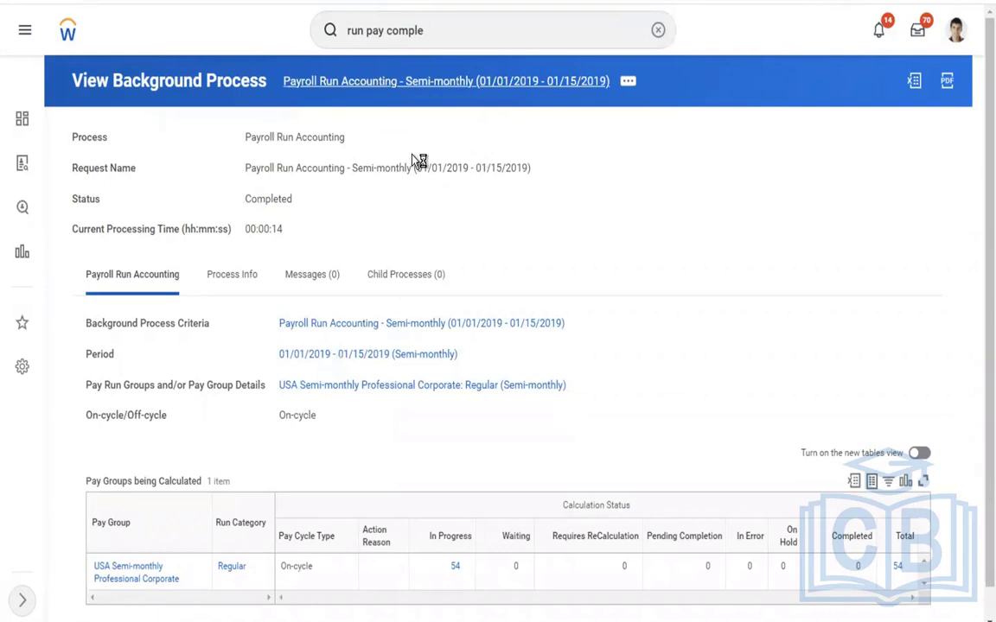
Set the period to complete to 01/01/2019 - 01/15/2019 (Semi-monthly).
click(268, 240)
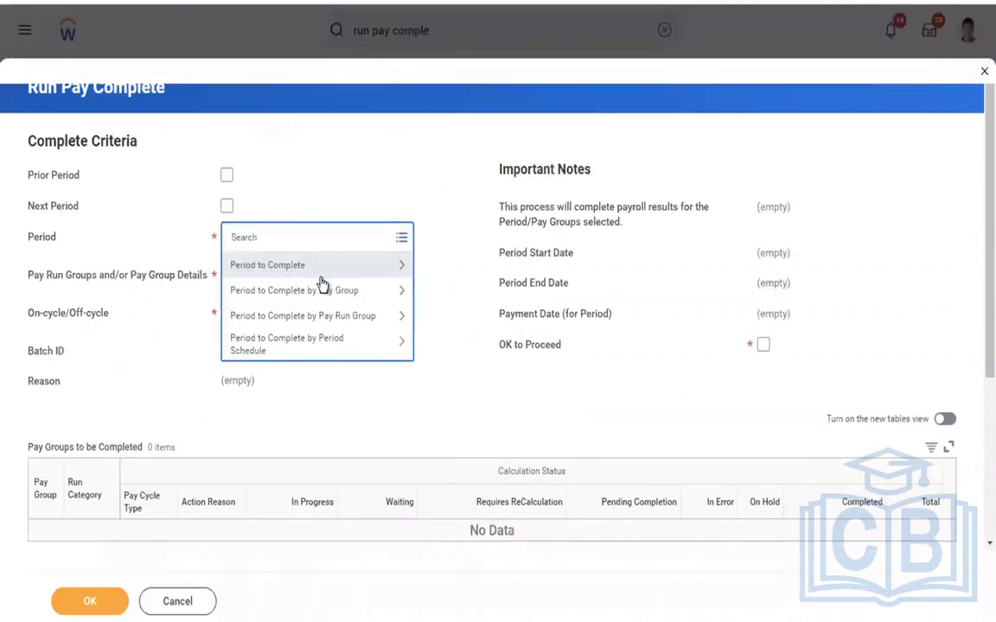
click(256, 266)
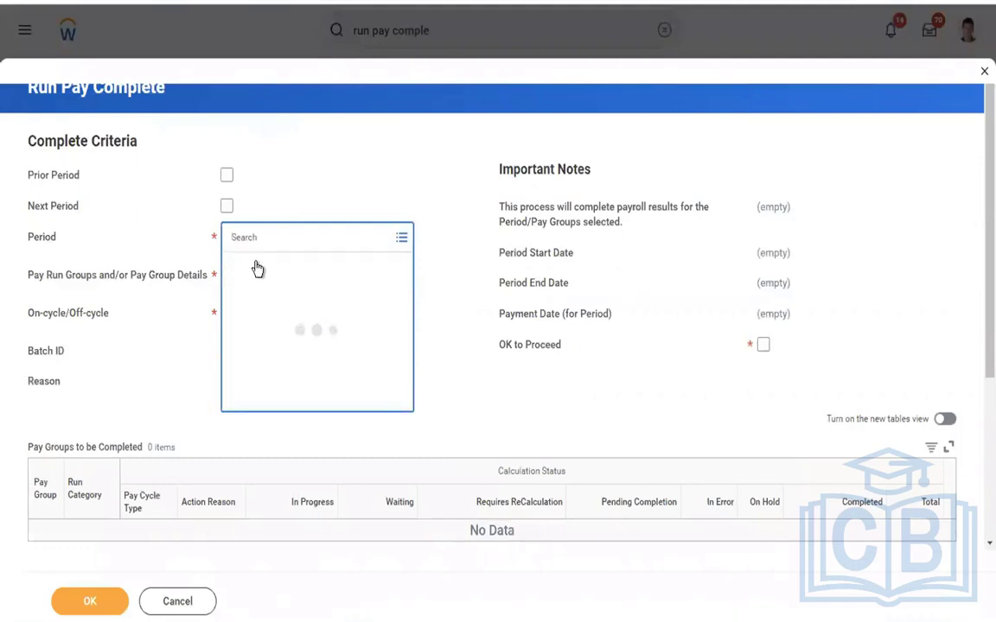
key(Down)
key(Down)
key(Down)
key(Down)
key(Down)
key(Down)
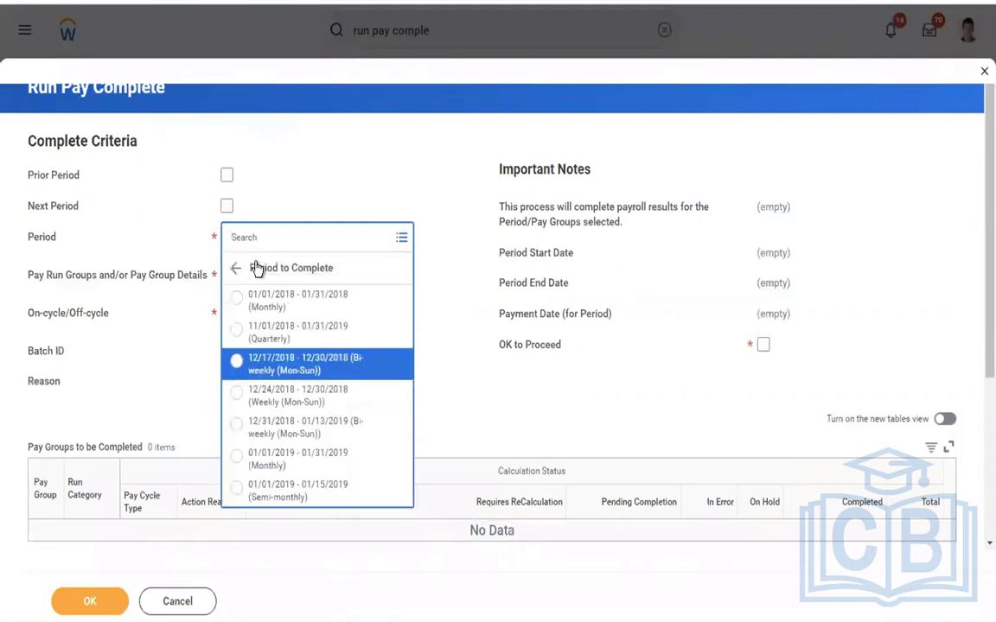
key(Return)
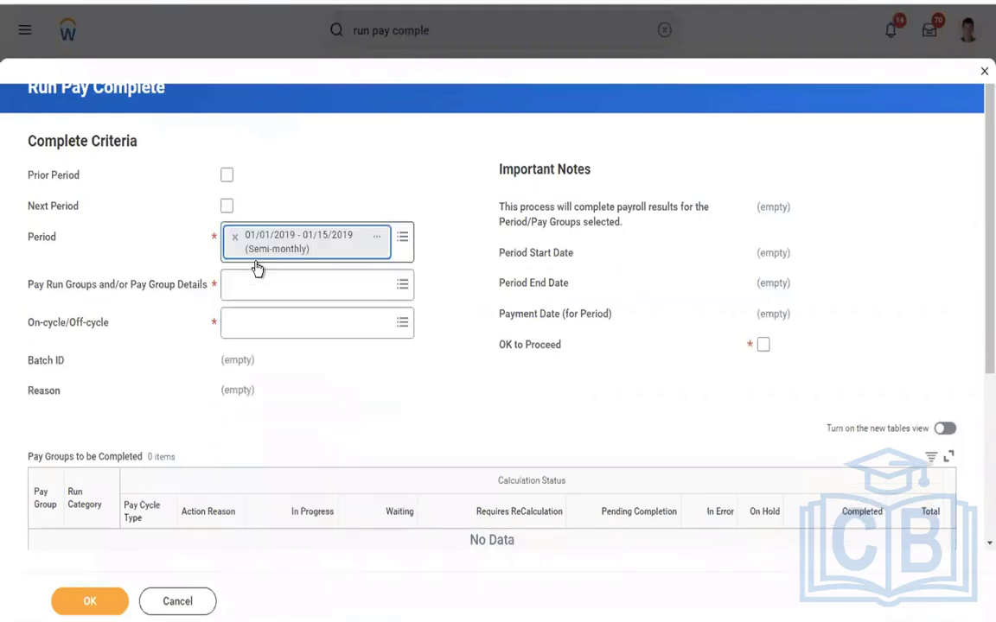
Choose USA Semi-monthly Professional Corporate: Regular (Semi-monthly) as the pay group detail for the pay completion.
click(279, 278)
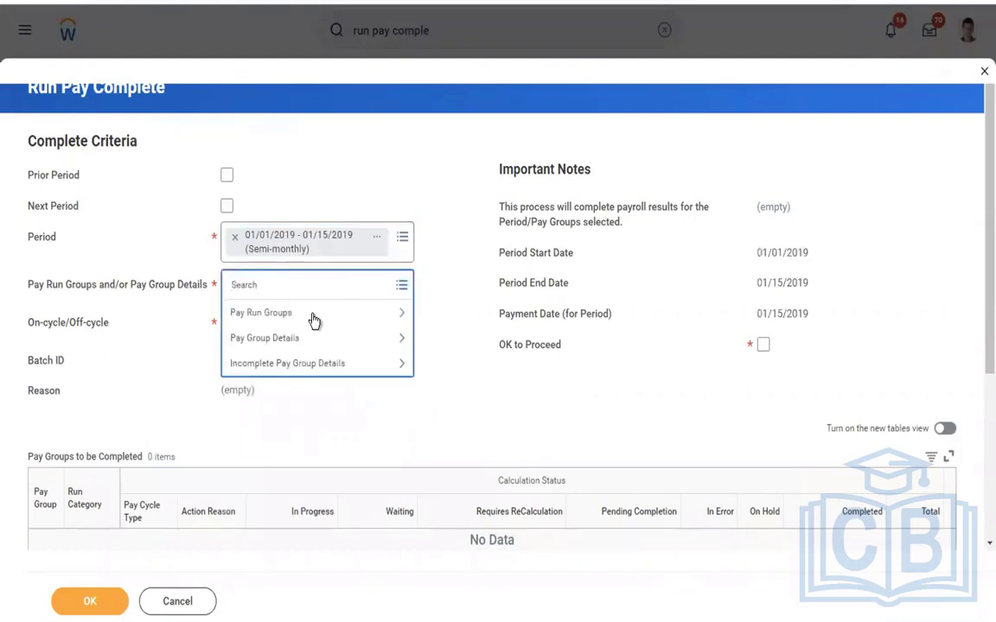
click(272, 337)
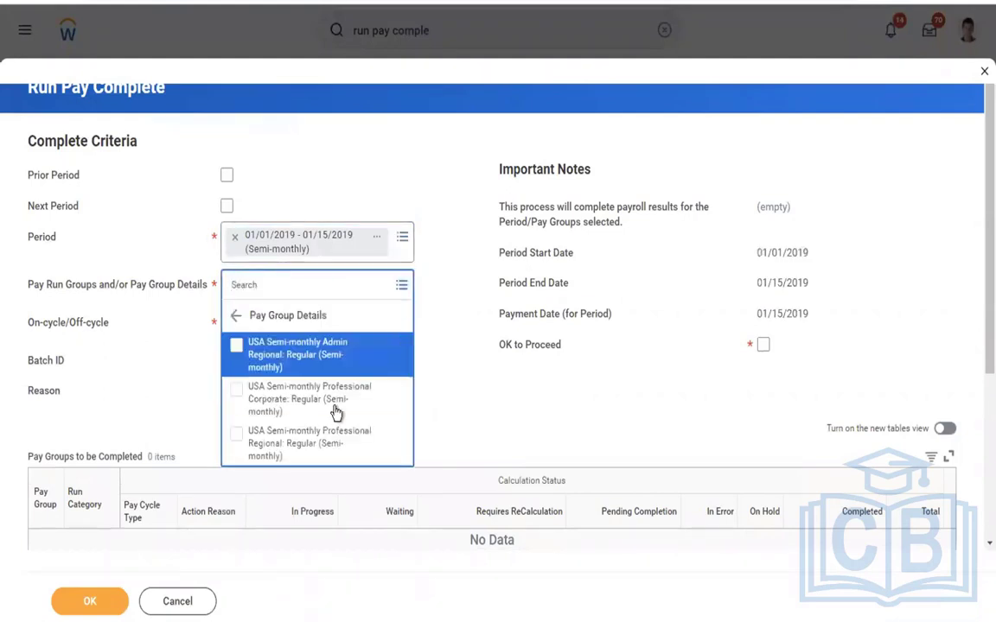
click(303, 406)
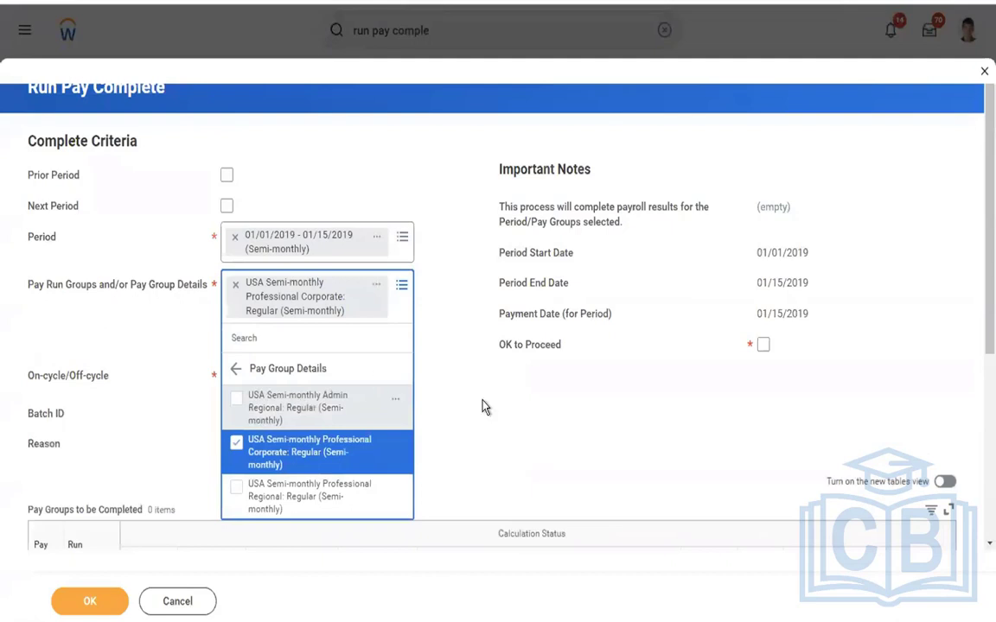
click(434, 360)
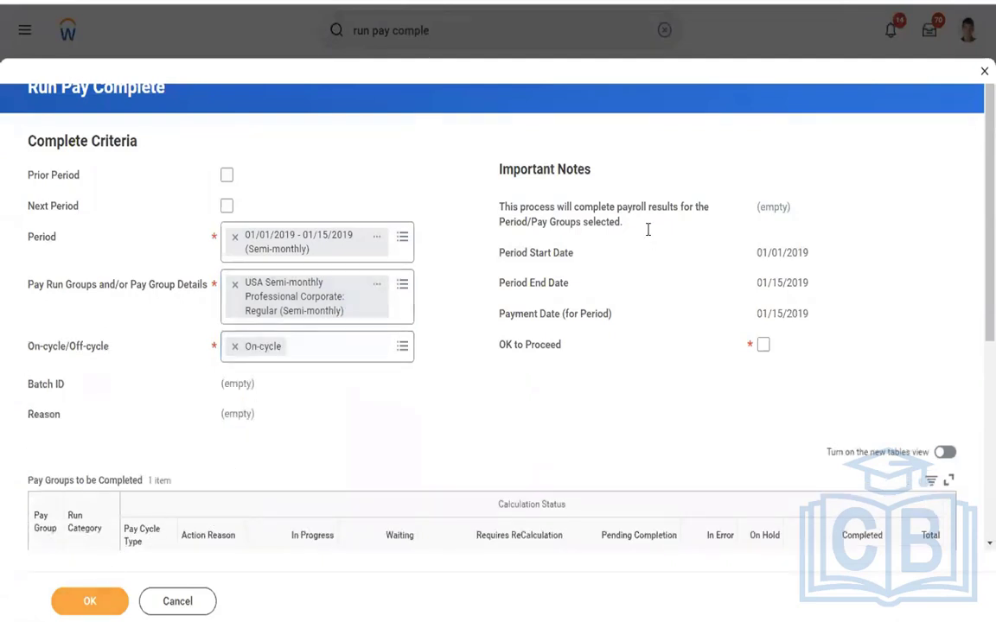
Approve the pay completion with OK to Proceed, submit it and refresh its background process until it finishes.
click(764, 346)
click(79, 603)
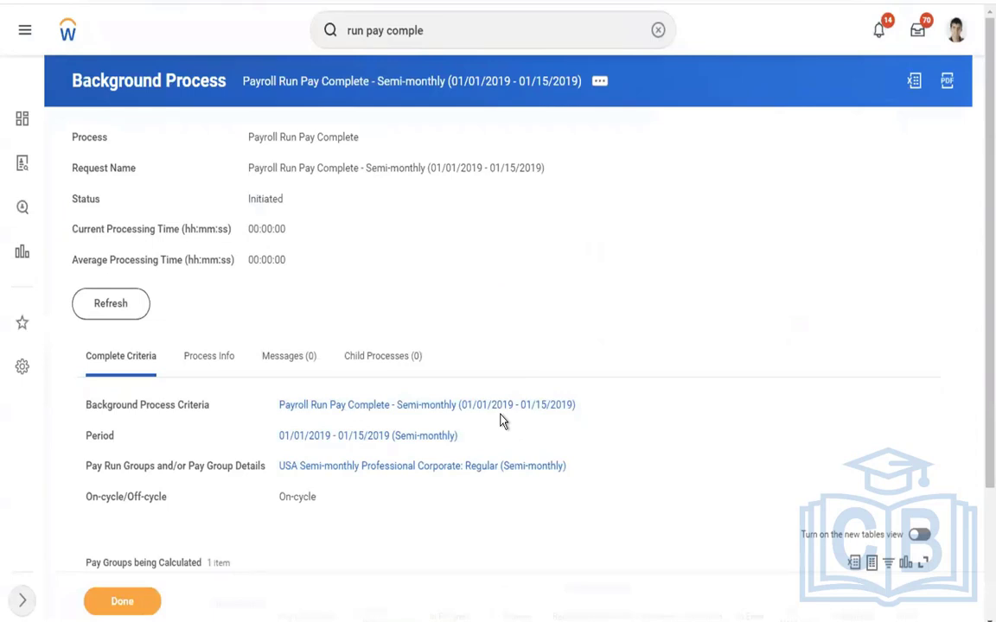
click(112, 306)
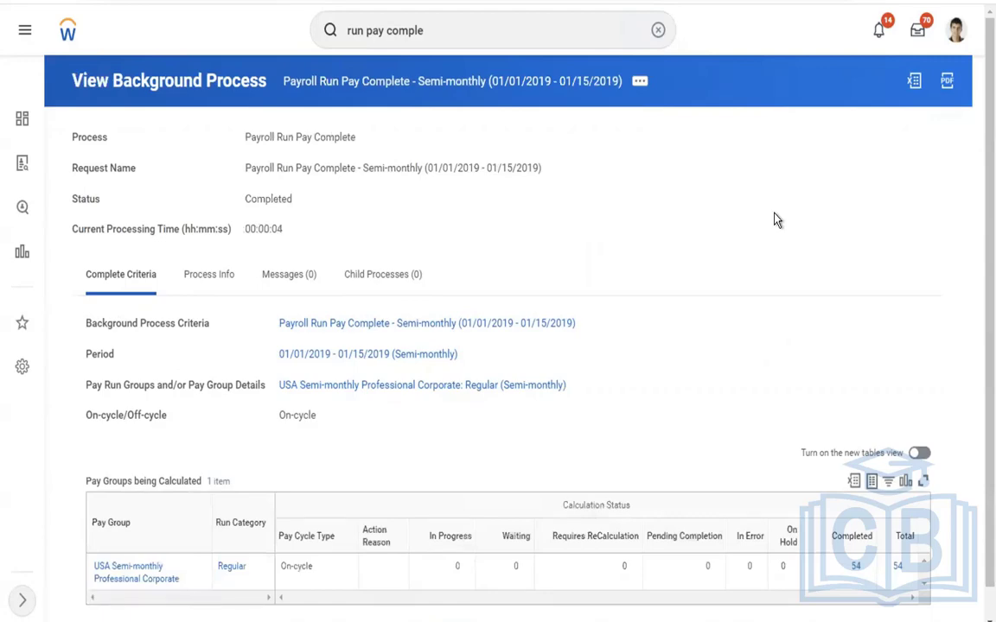
Switch to the Word document and review the Payroll Process list, highlighting the three pay run steps and the settlement run.
key(ctrl+Left)
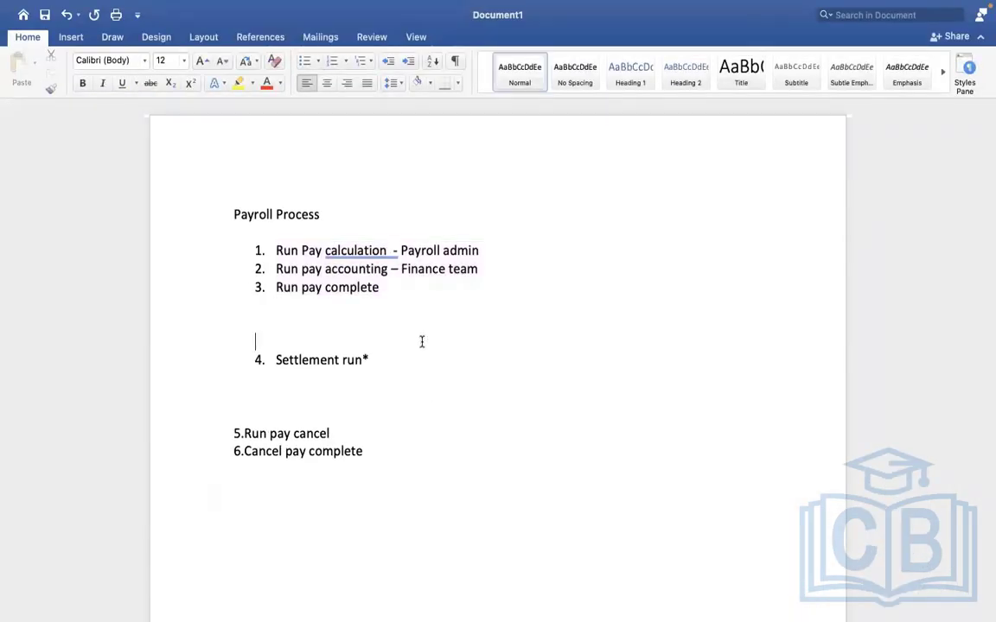
drag(385, 302, 285, 251)
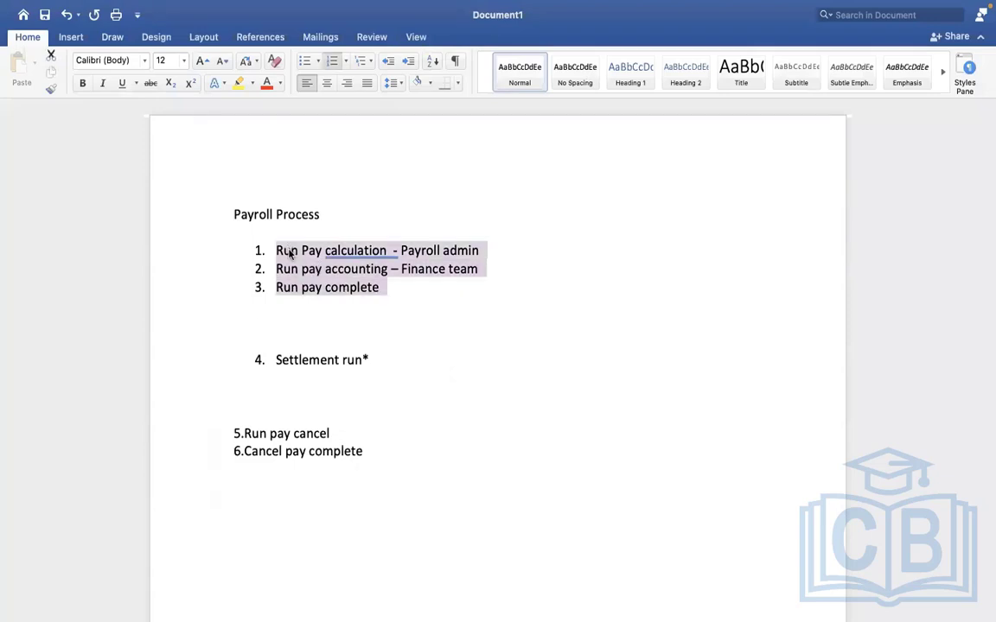
click(408, 324)
drag(385, 355, 229, 369)
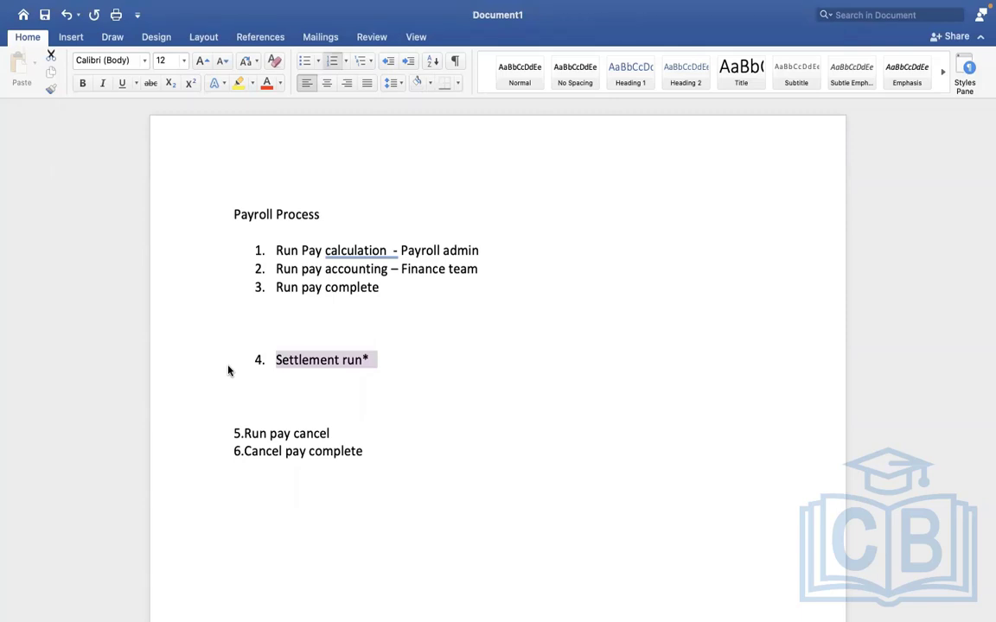
click(447, 344)
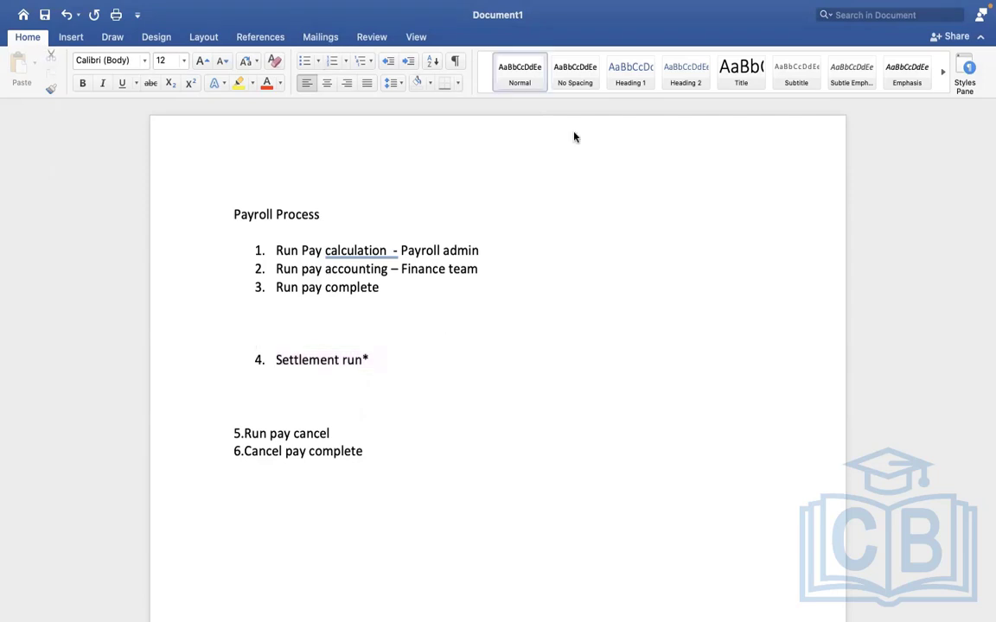
click(363, 376)
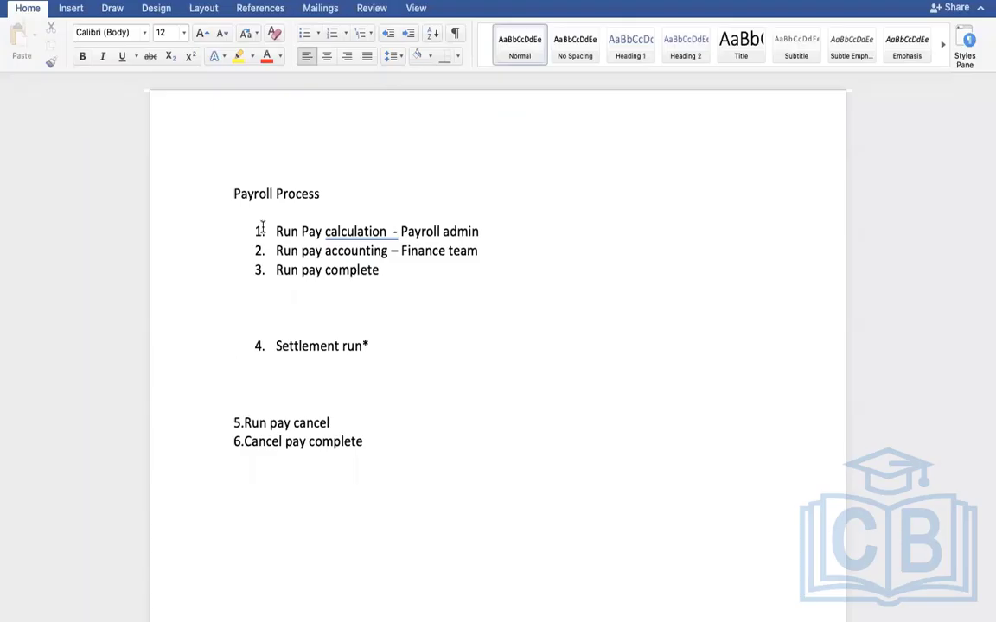
click(239, 260)
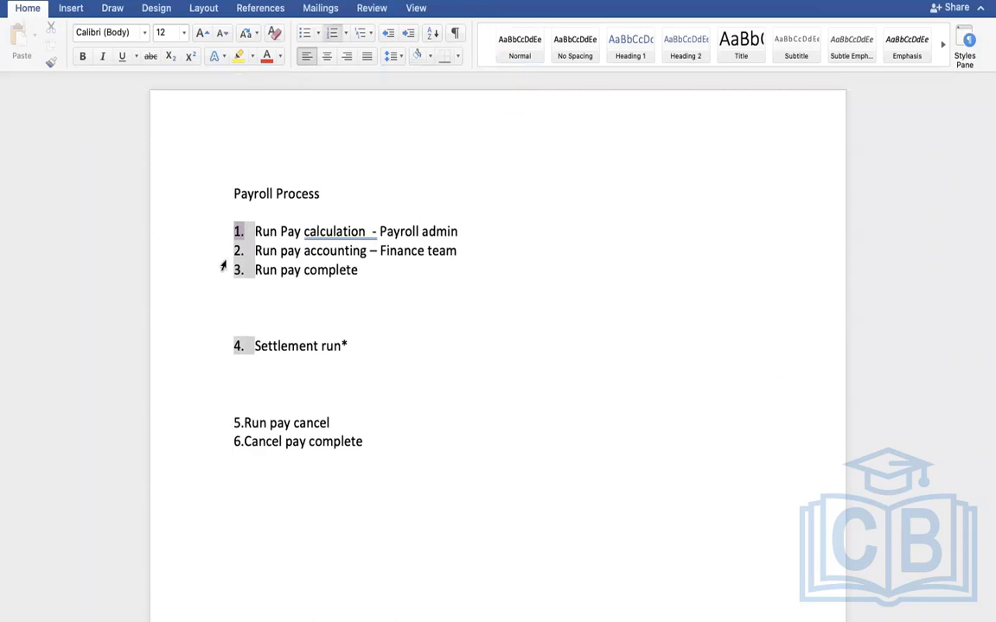
click(371, 345)
drag(371, 344, 217, 341)
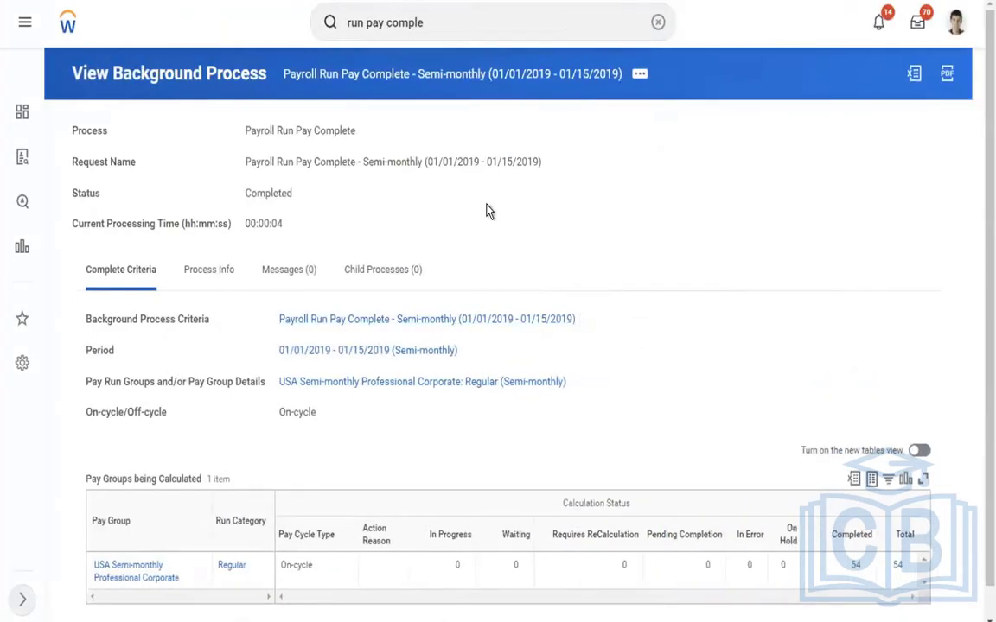
Return to Workday, search for "create sett run" and open the Create Settlement Run task.
click(657, 22)
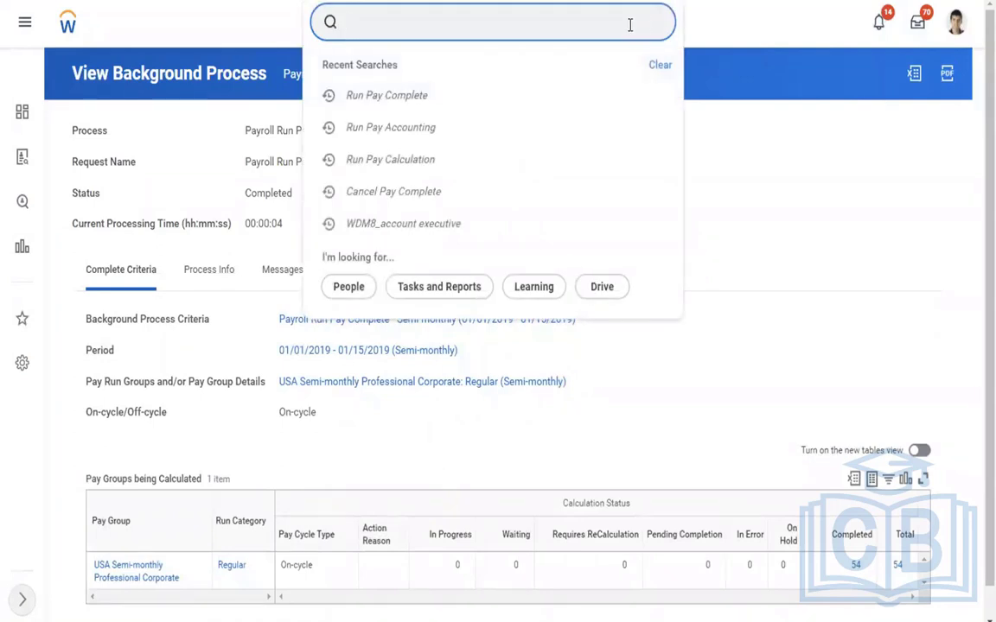
text(create sett run)
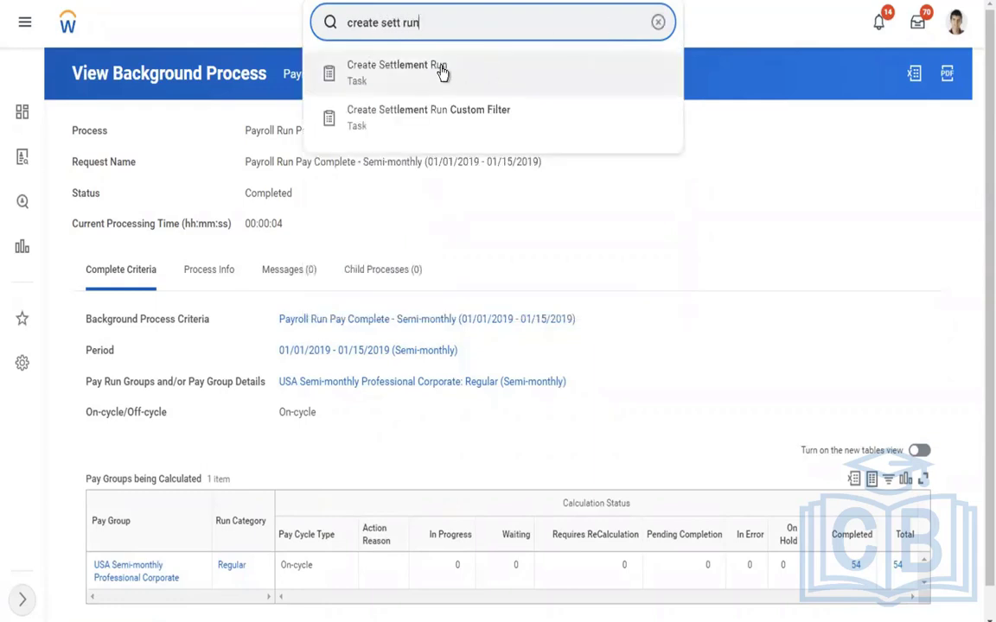
click(443, 74)
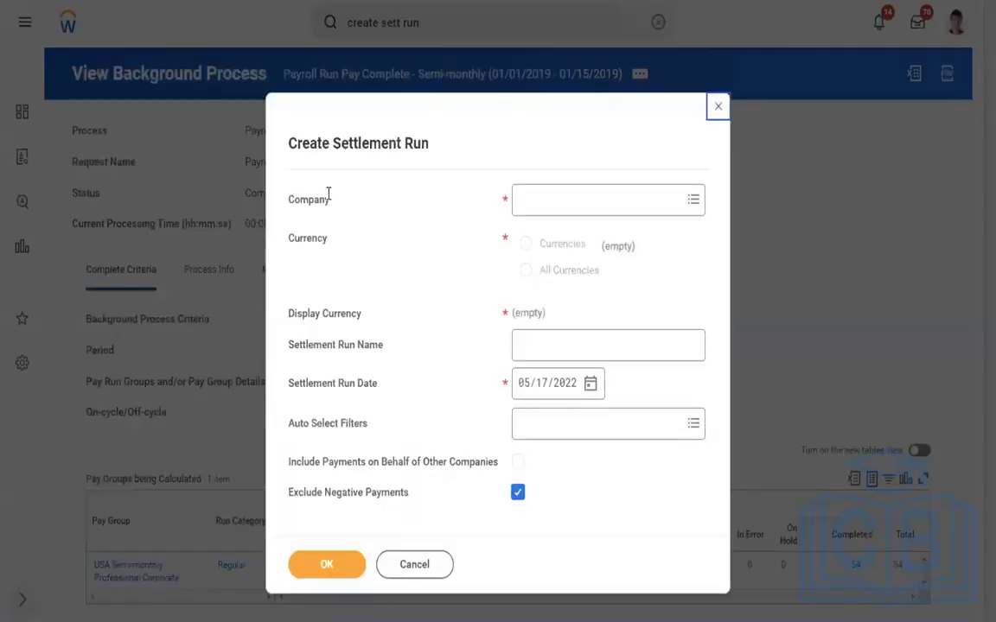
Switch to the Word document, highlight the Payroll Process heading and its three pay run steps for review, and return to Workday.
key(F5)
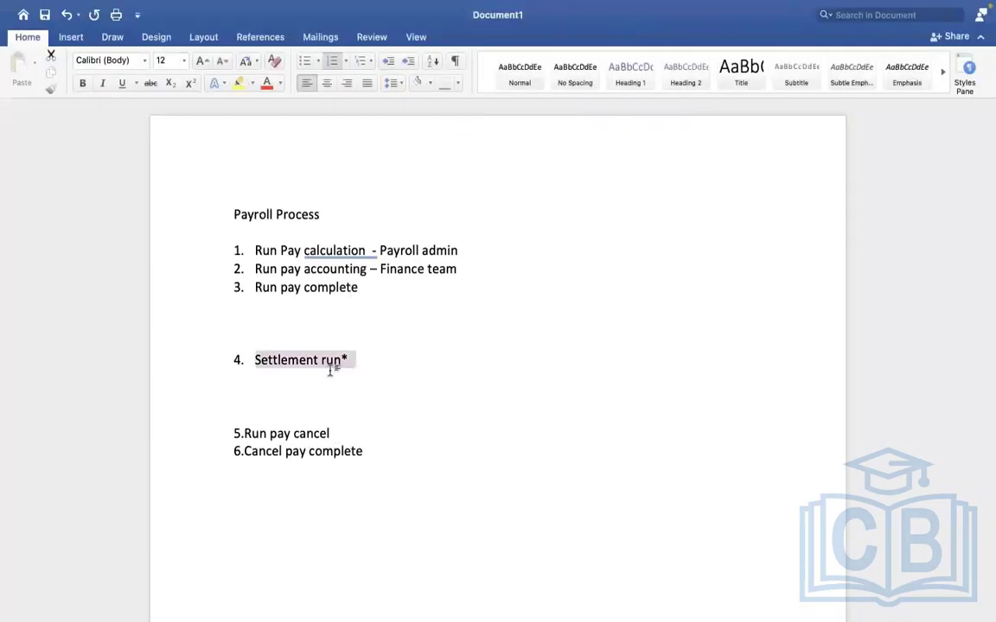
click(366, 377)
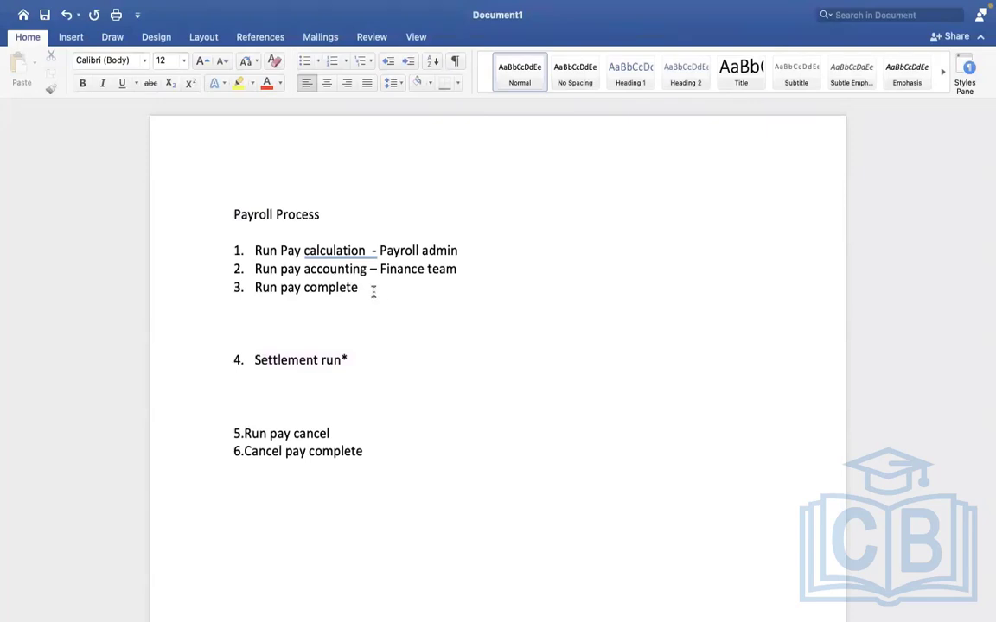
drag(373, 291, 222, 216)
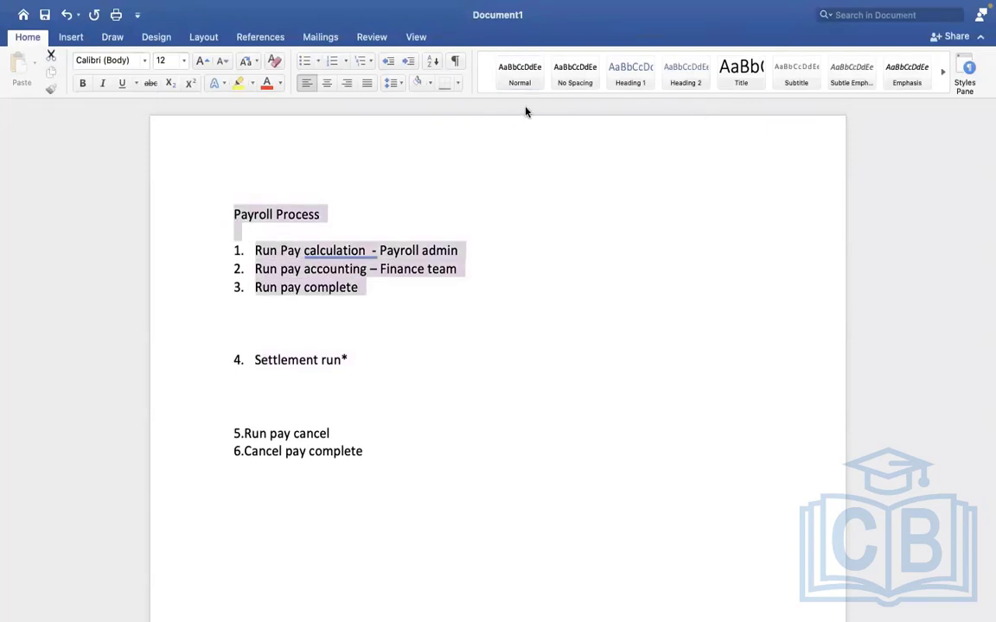
key(ctrl+Right)
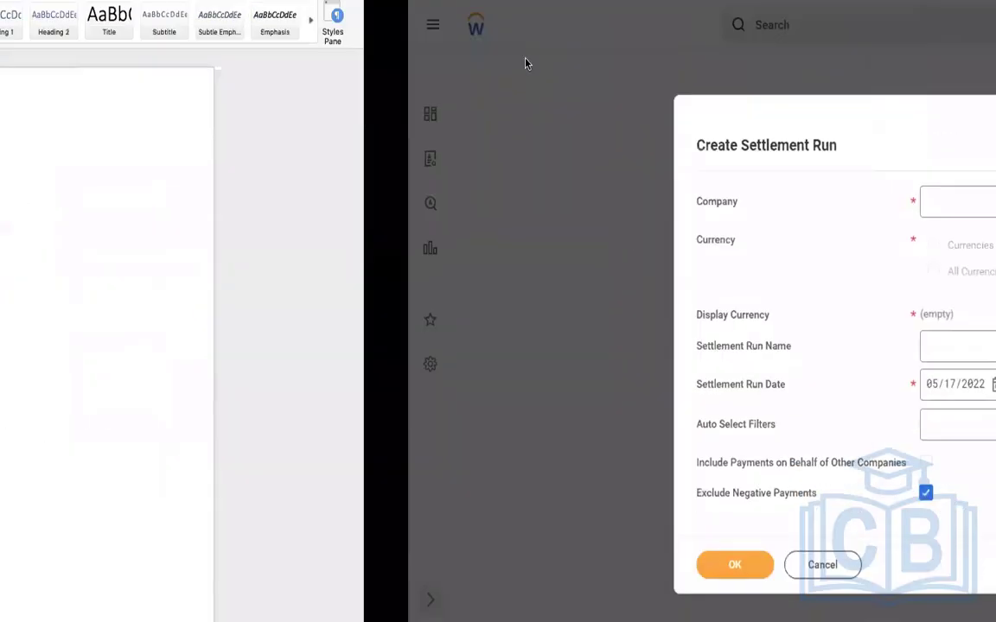
Set the settlement run's company to Global Modern Services, Inc. (USA).
click(537, 208)
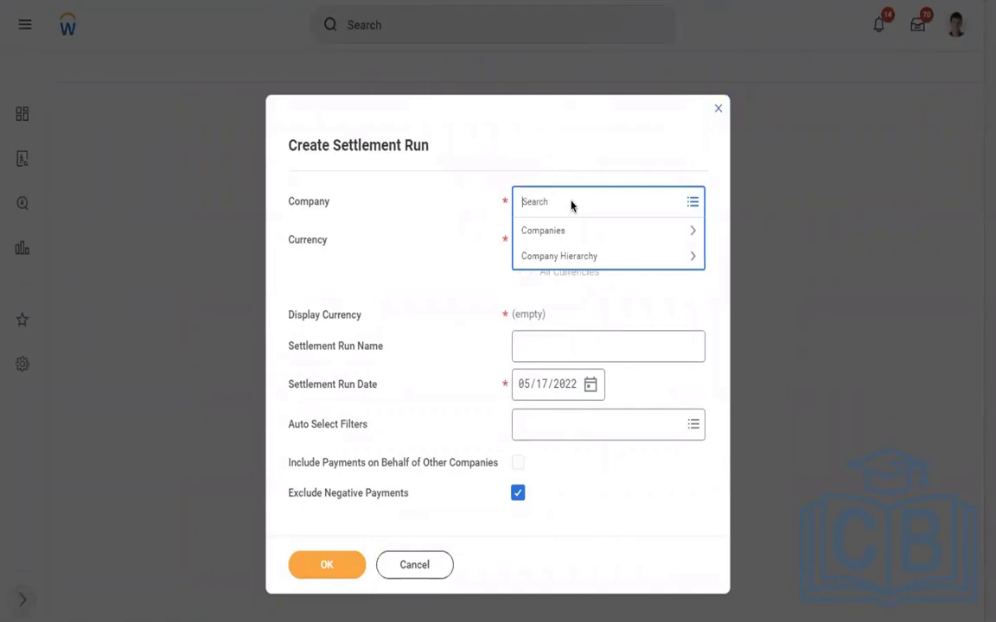
text(global mode usa)
key(Return)
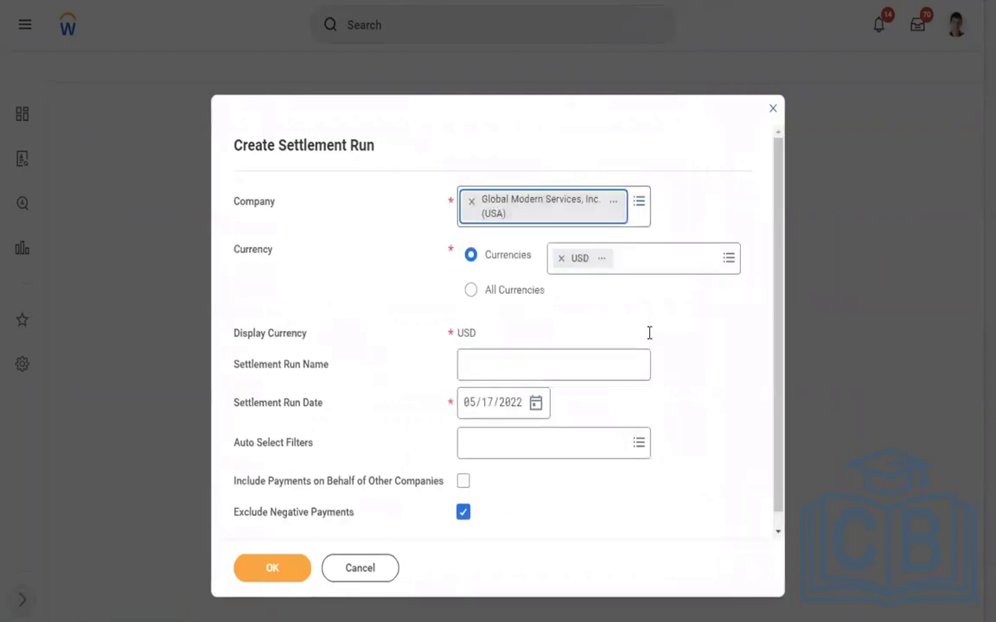
Name the settlement run "DMD - Semimonthly Corporate ADMIN" and set its date to 05/16/2022.
click(515, 373)
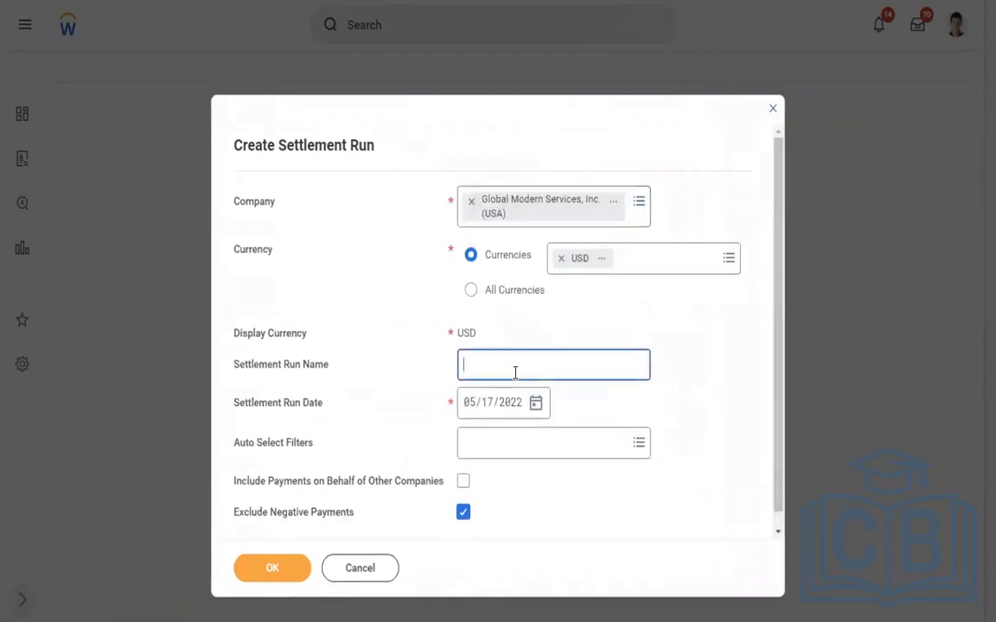
text(DMD - Semimonthly Corporate ADMIN)
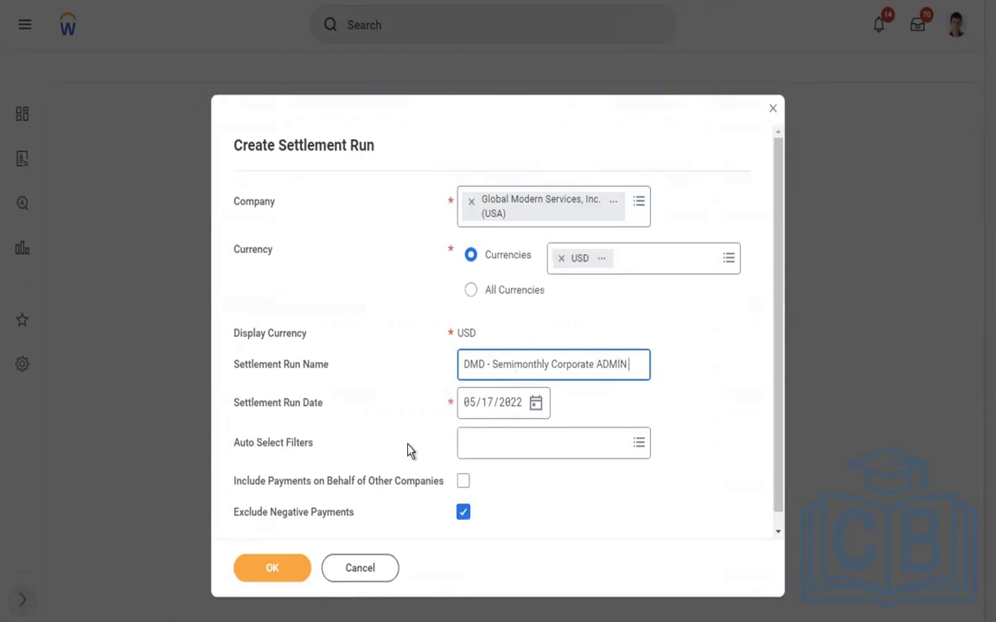
click(541, 402)
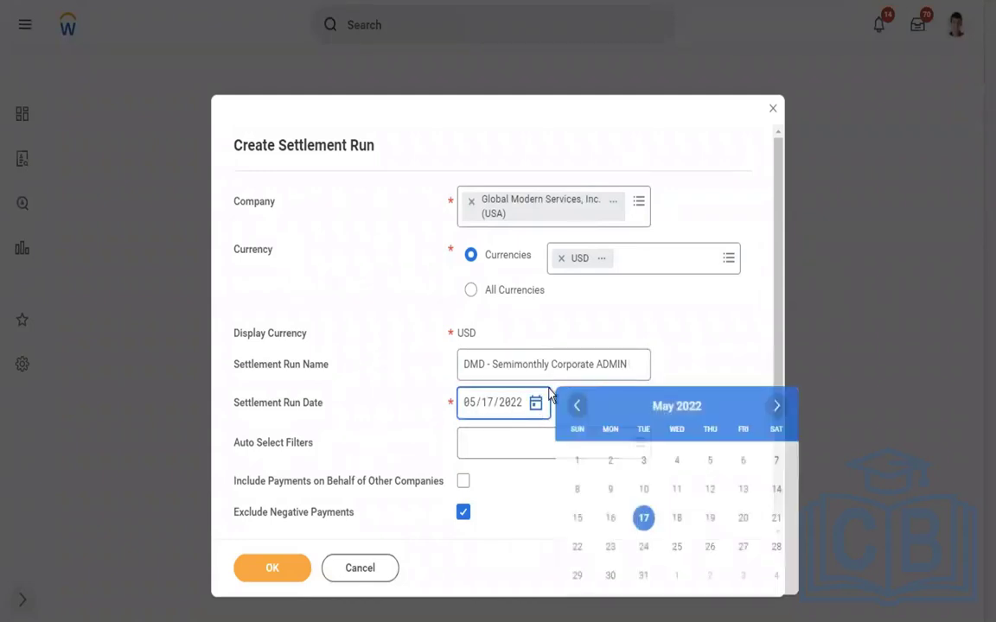
click(609, 518)
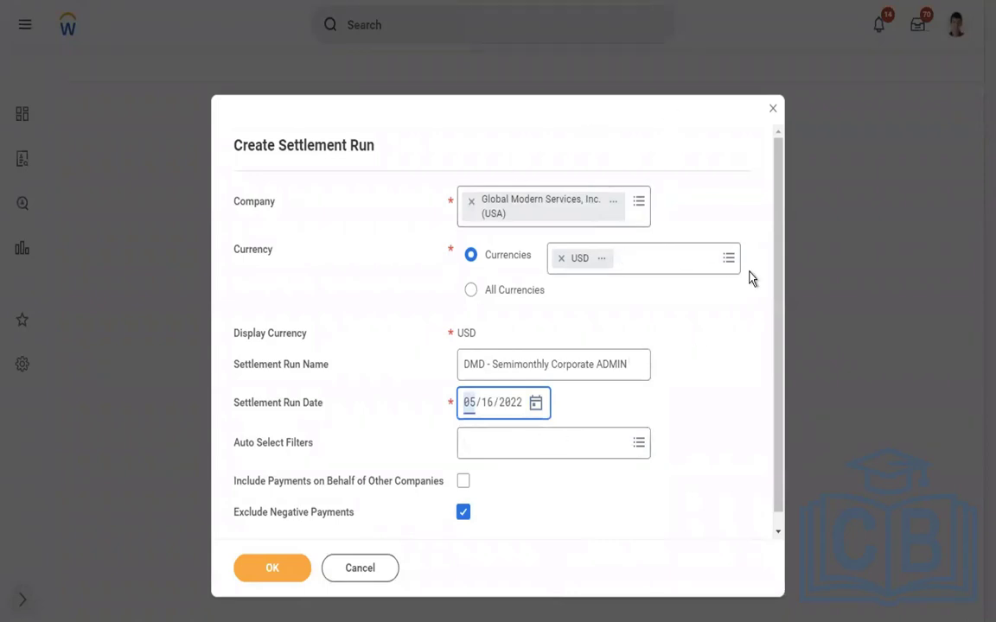
Look through the system and custom filters offered for Auto Select Filters without choosing one.
click(498, 442)
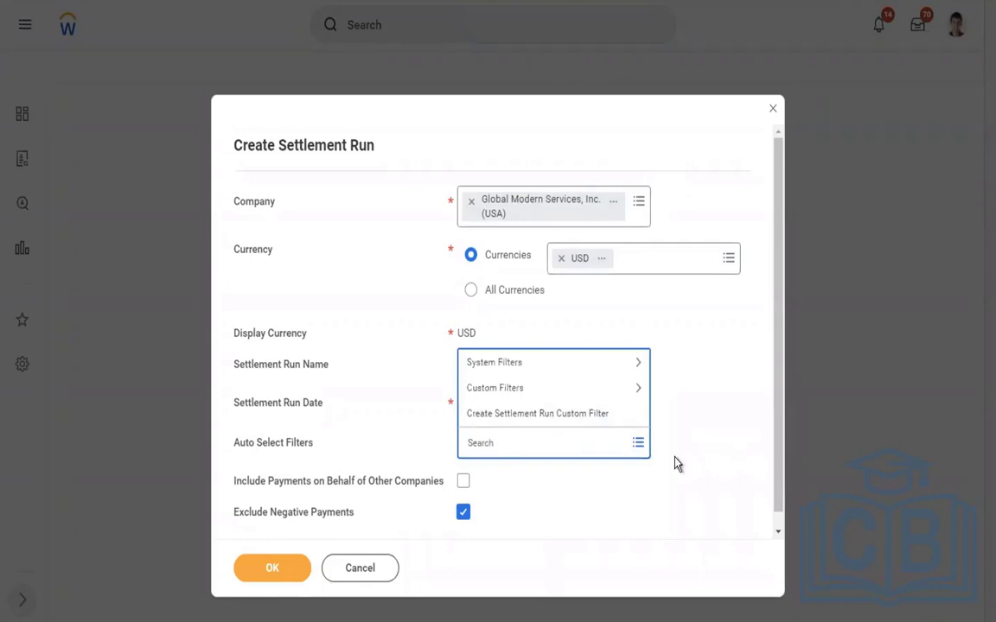
click(525, 366)
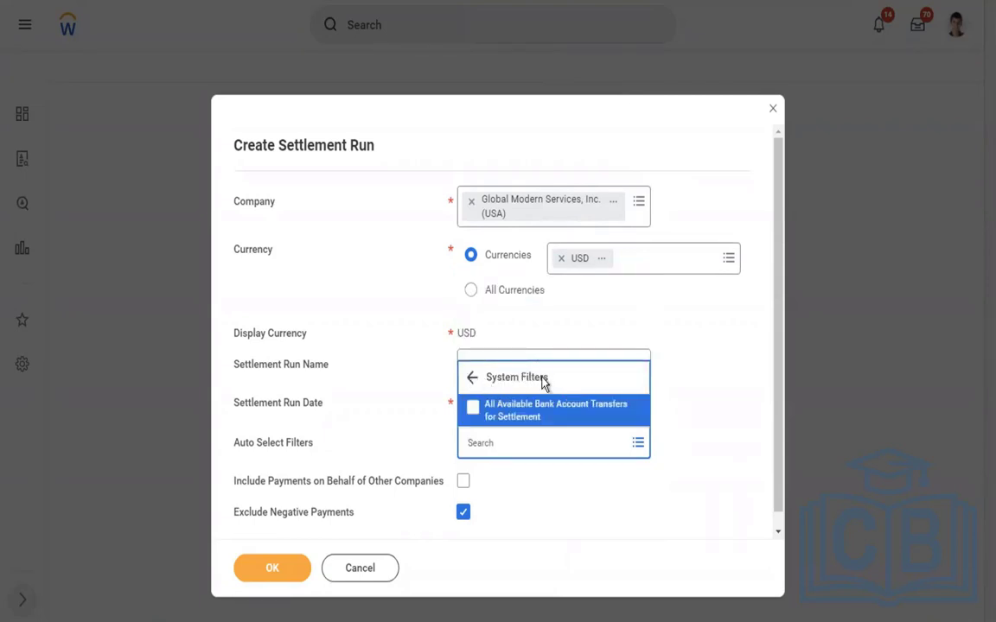
click(542, 380)
click(505, 389)
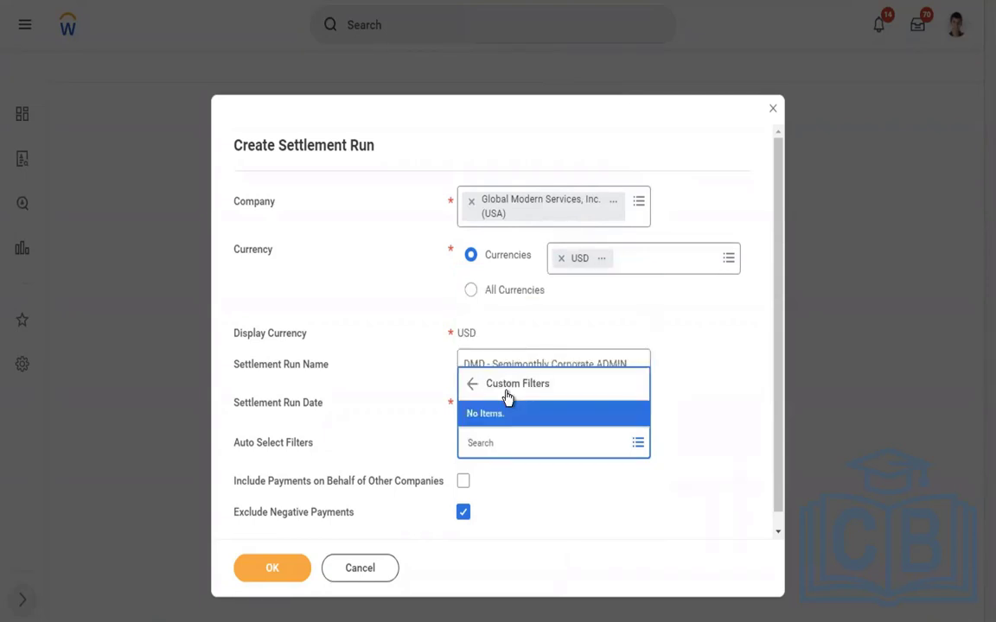
click(443, 392)
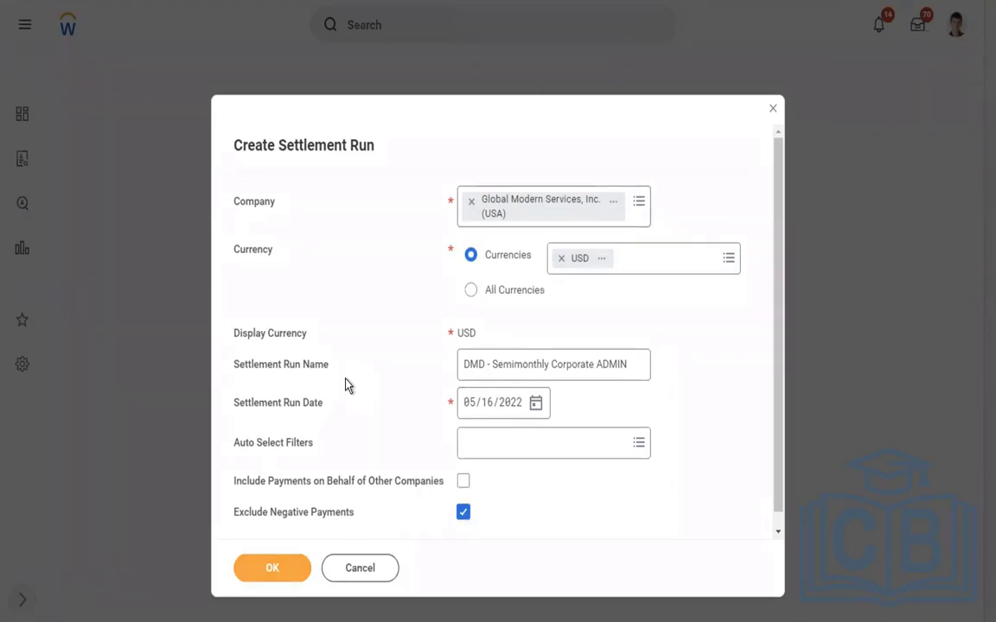
Create the settlement run and start adding bank account transfers to it.
click(270, 566)
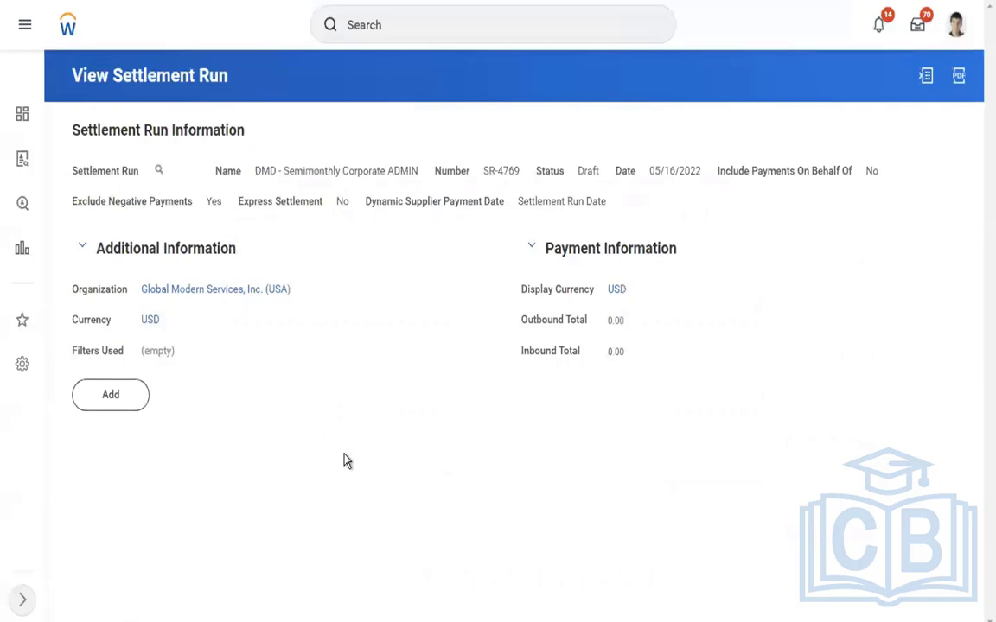
click(110, 398)
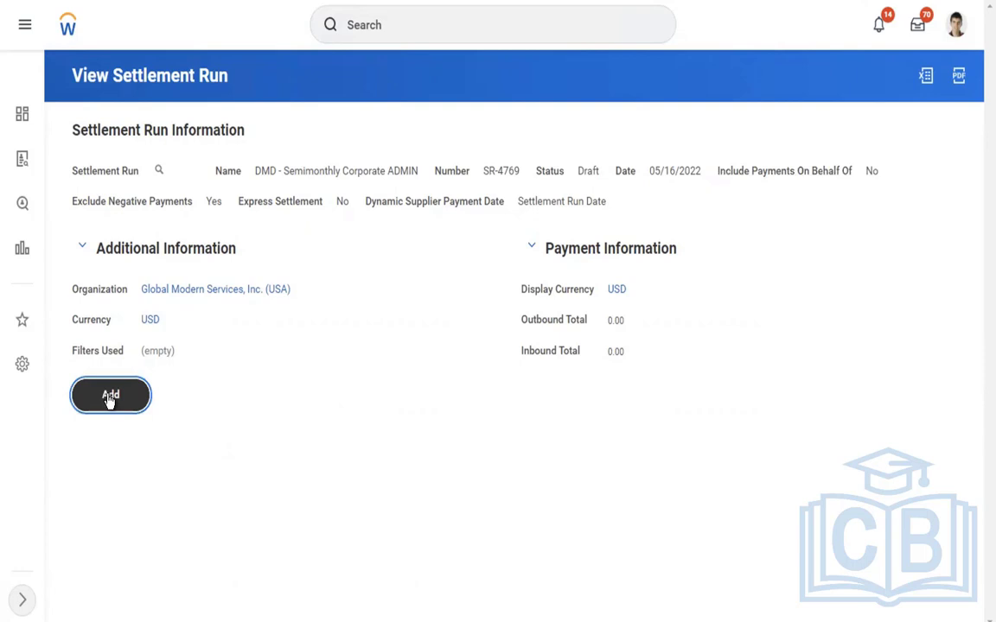
click(110, 398)
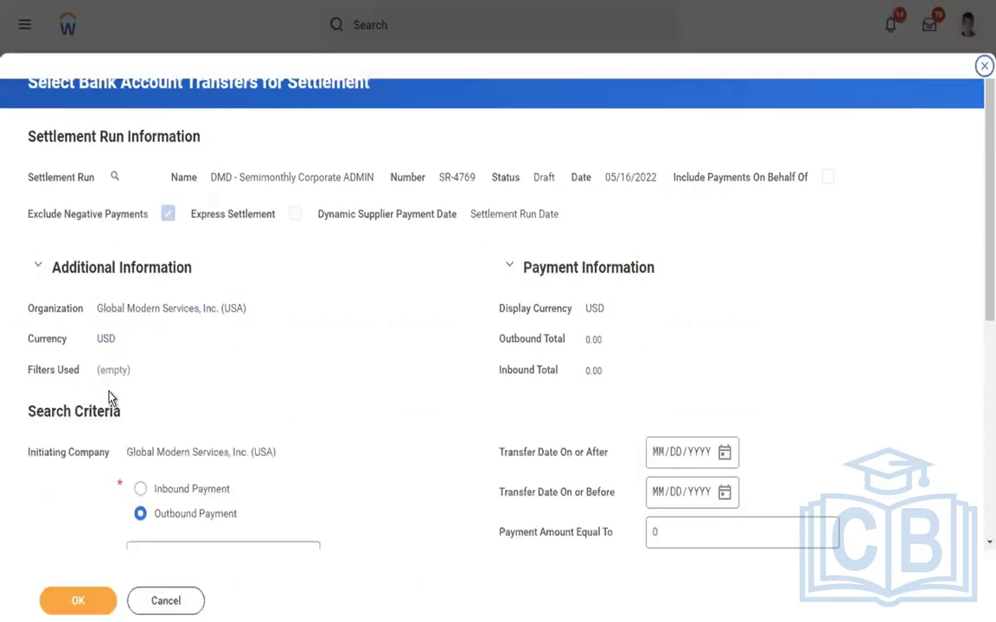
Choose Direct Deposit as the payment type in the search criteria for outbound bank account transfers.
scroll(341, 379, down, 3)
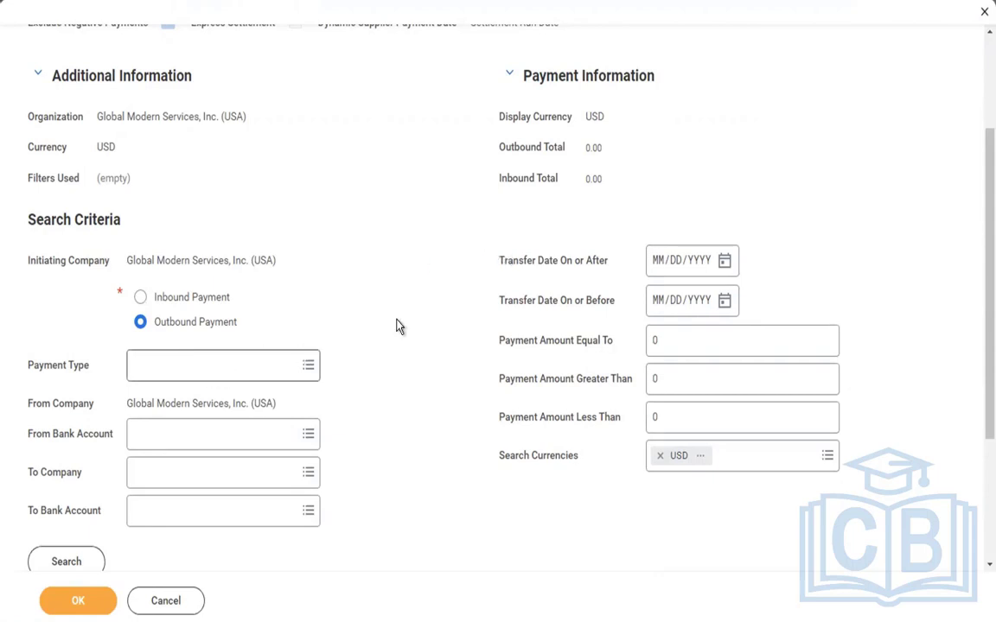
scroll(396, 325, down, 3)
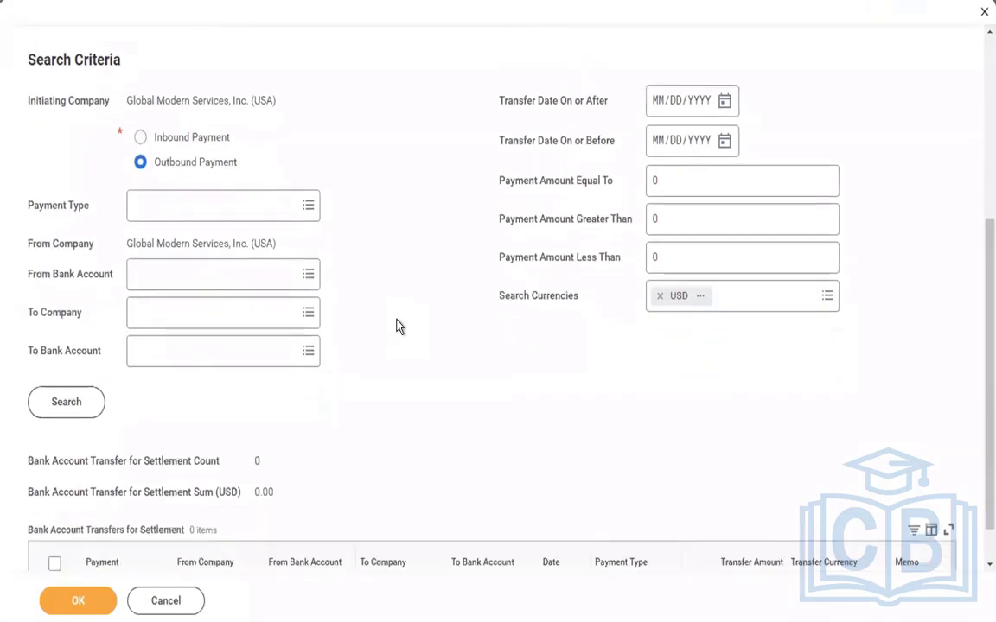
click(148, 183)
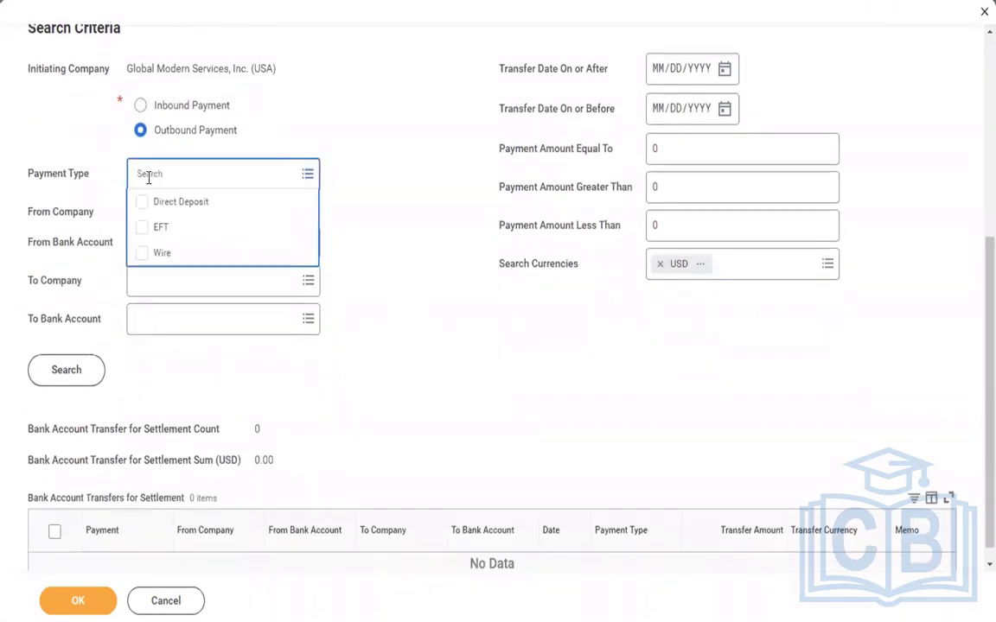
click(204, 207)
click(352, 132)
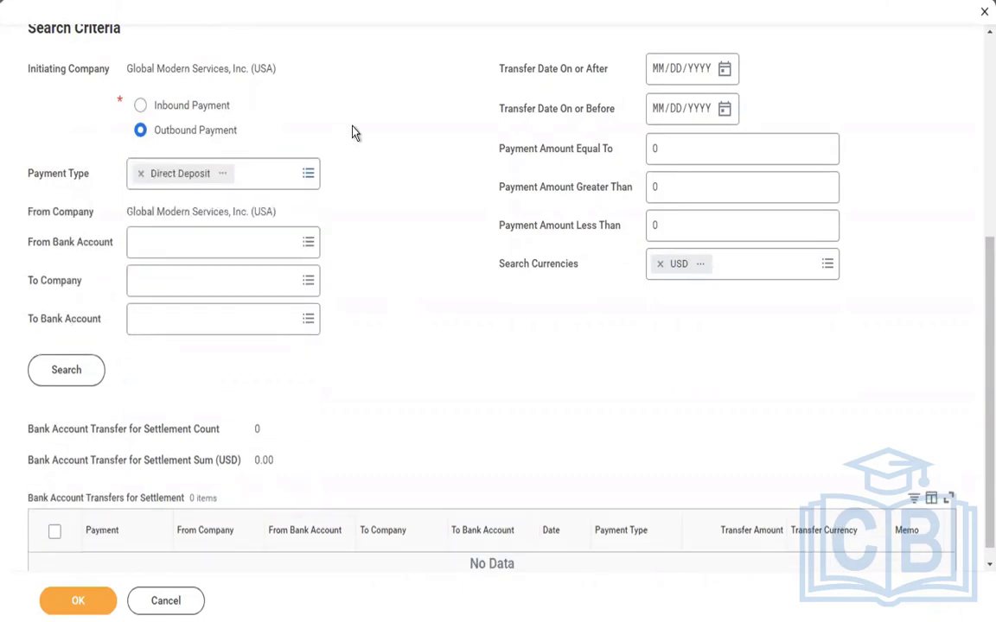
Choose Citibank Checking as the From Bank Account and search for the matching bank account transfers for settlement.
click(170, 250)
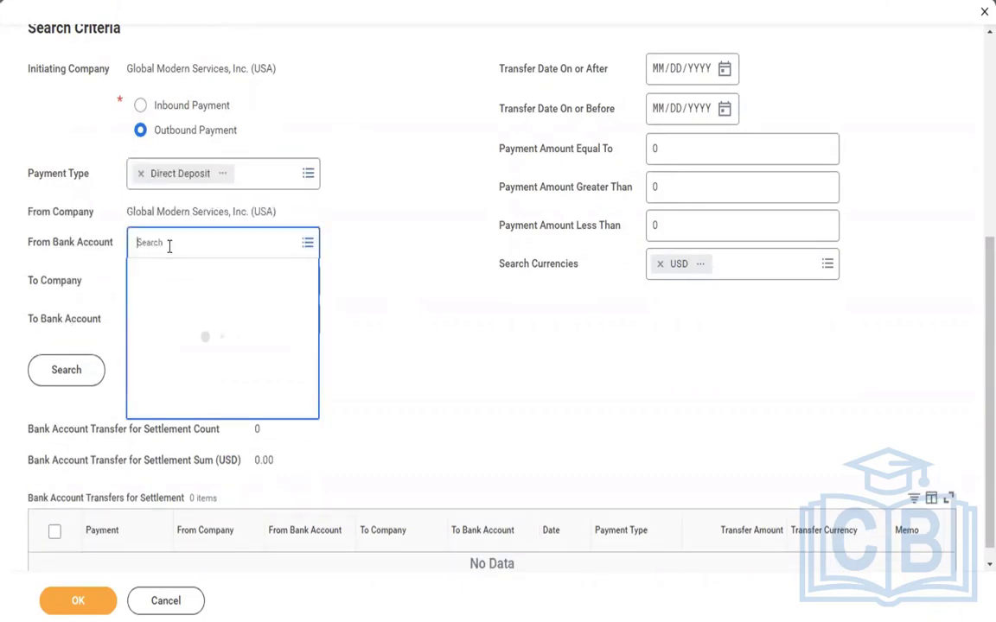
click(340, 136)
scroll(341, 137, up, 2)
scroll(341, 137, up, 1)
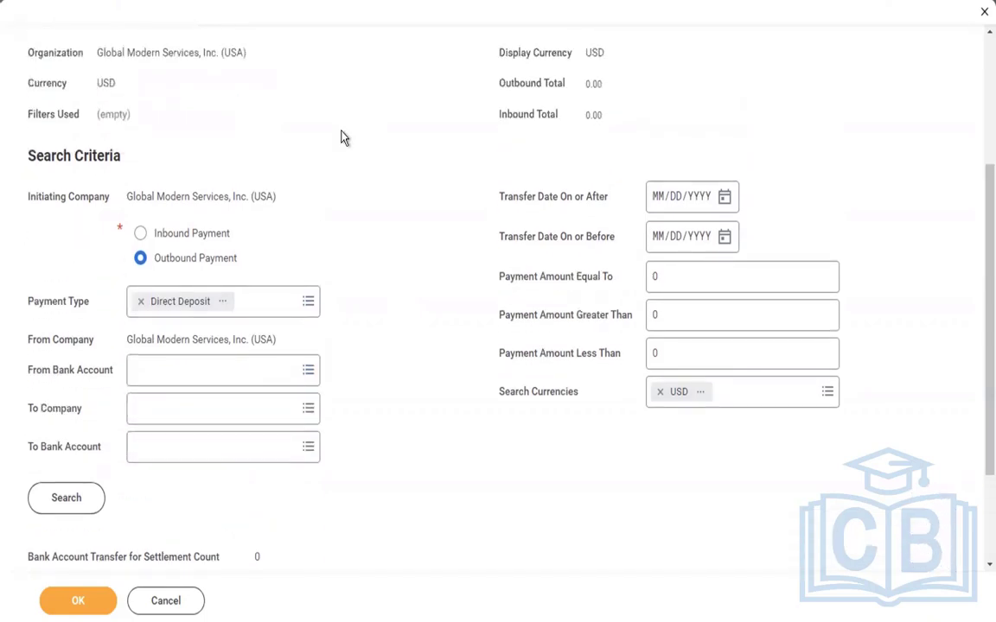
scroll(341, 137, up, 5)
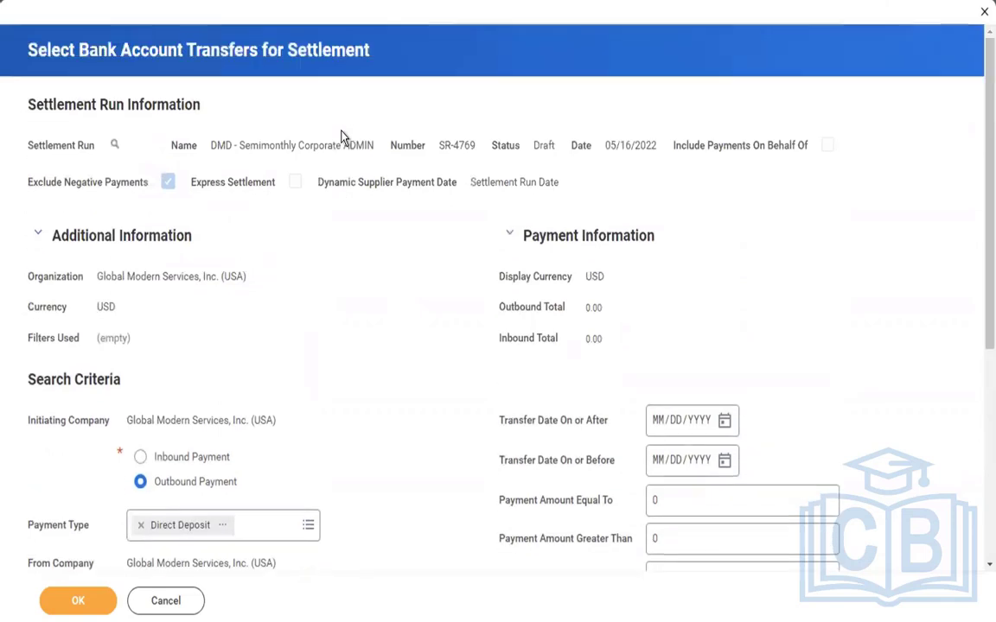
scroll(341, 137, down, 9)
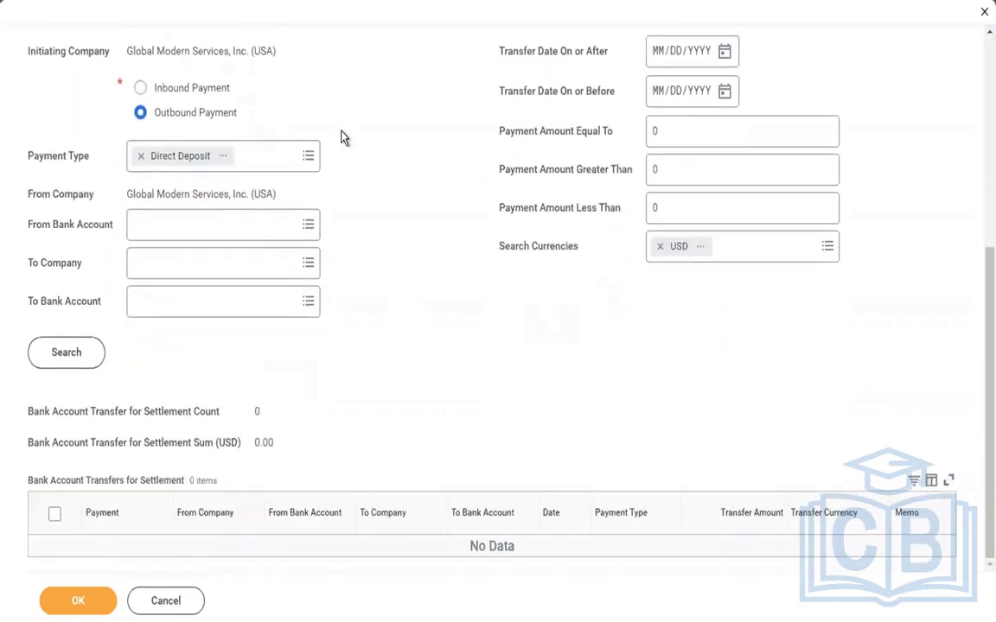
scroll(342, 136, up, 2)
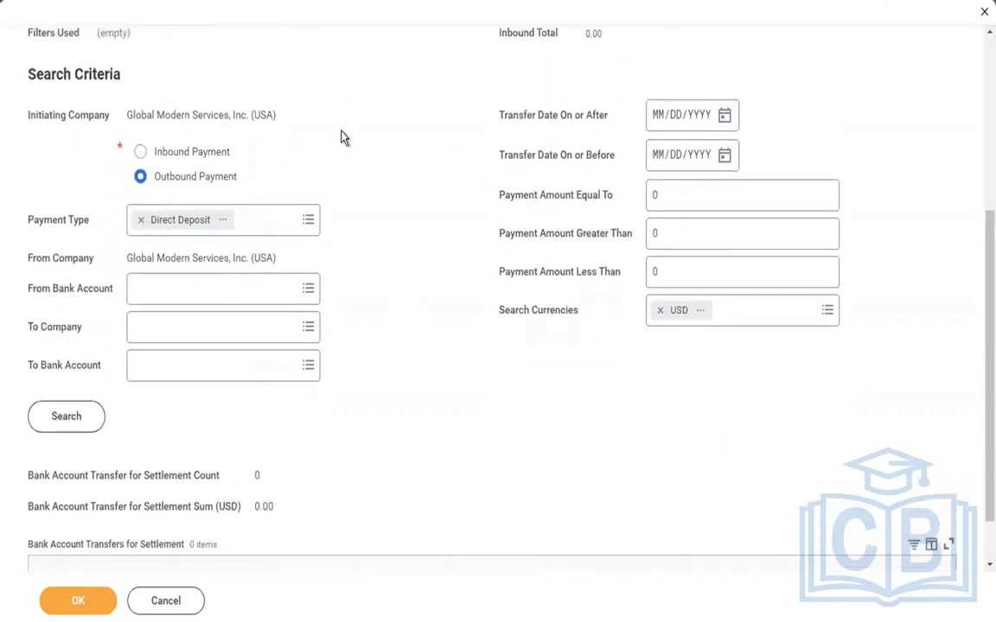
click(175, 286)
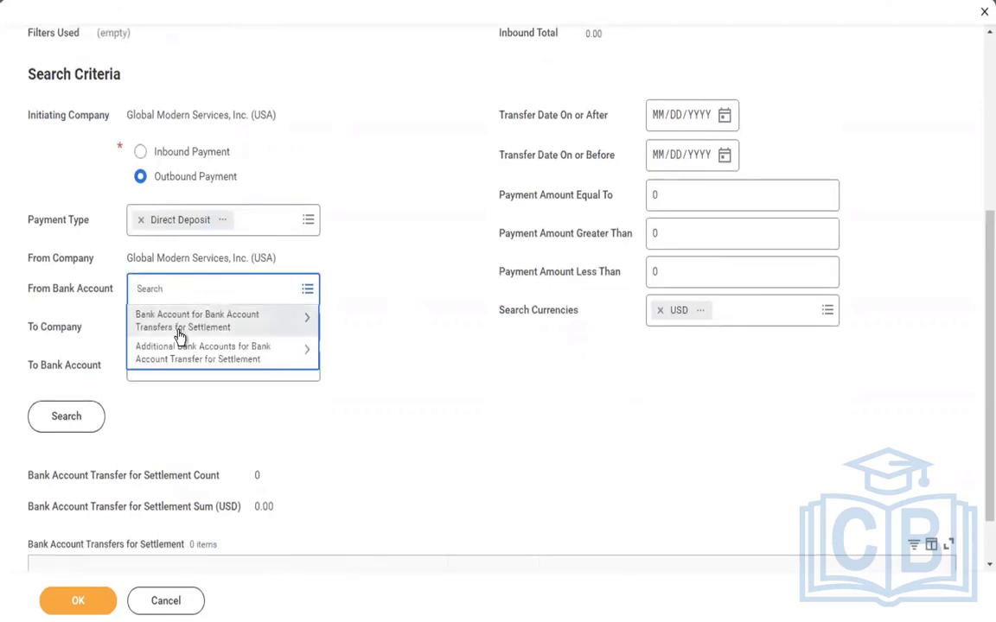
click(179, 335)
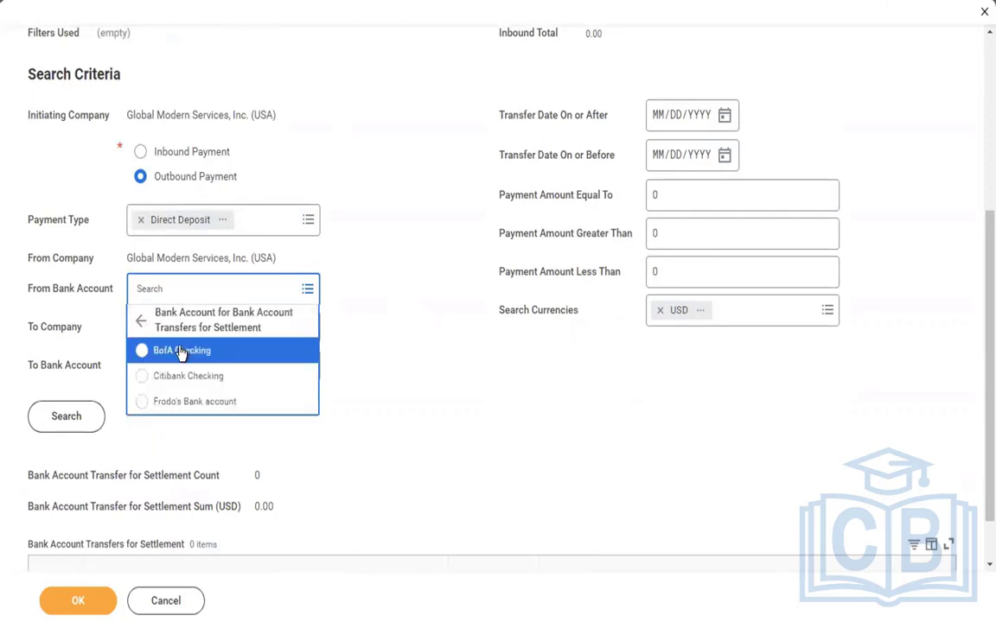
click(162, 375)
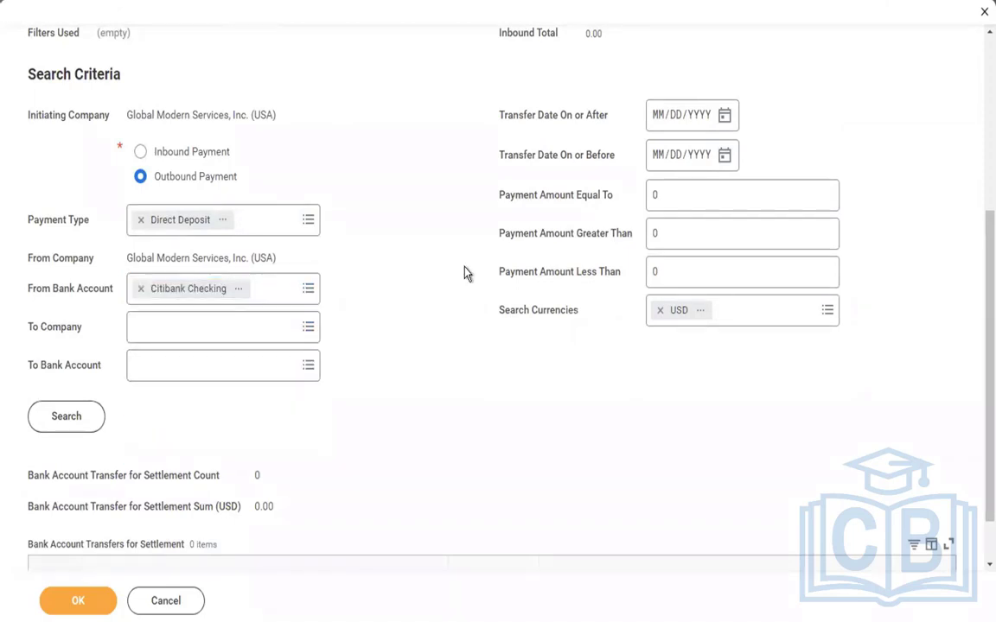
click(49, 421)
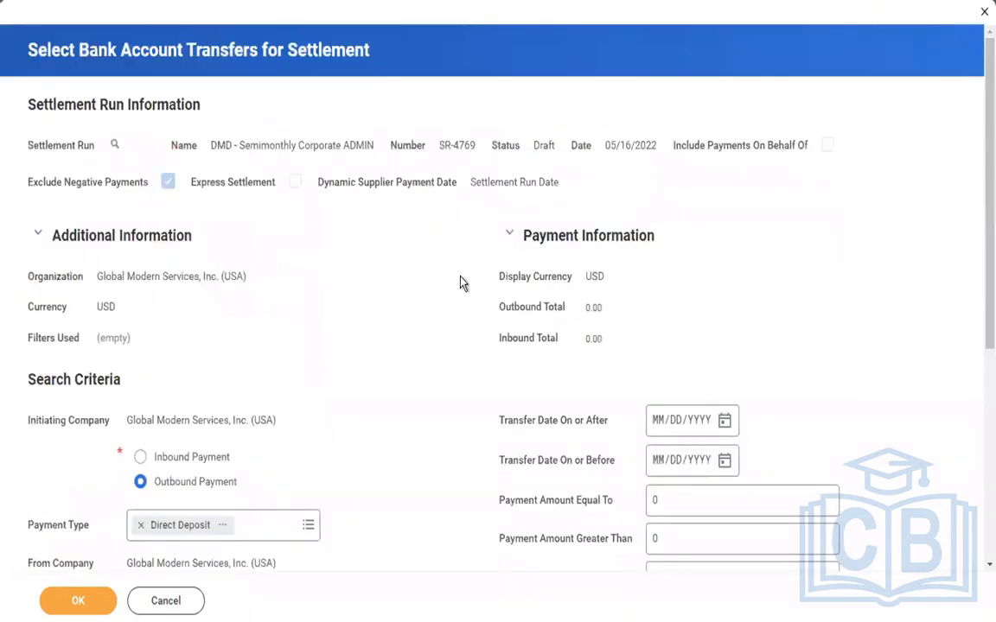
Clear Citibank Checking from the From Bank Account and Direct Deposit from the Payment Type in the transfer search criteria.
scroll(385, 284, down, 5)
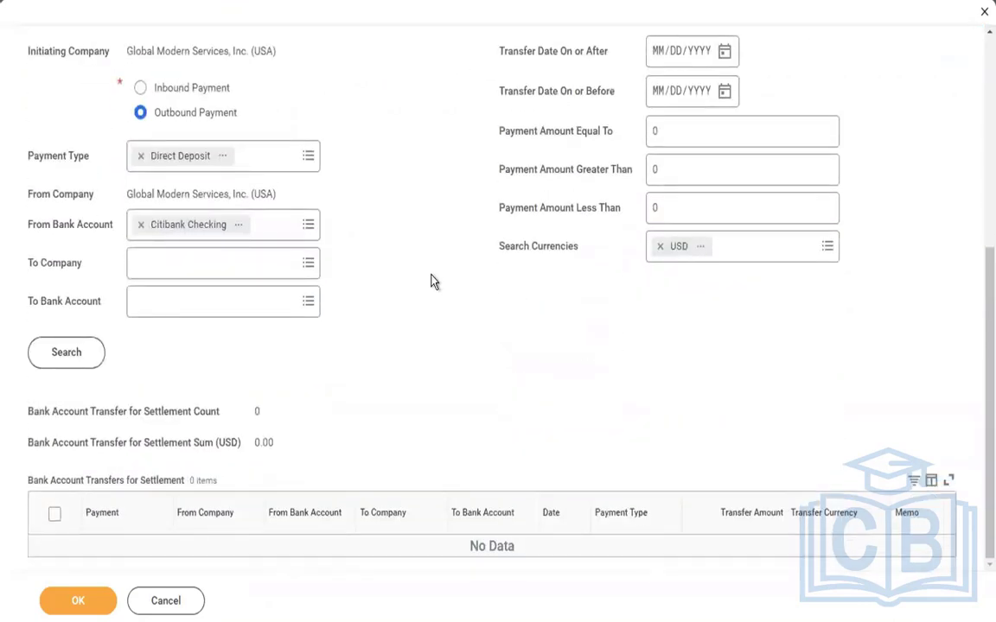
scroll(434, 282, up, 3)
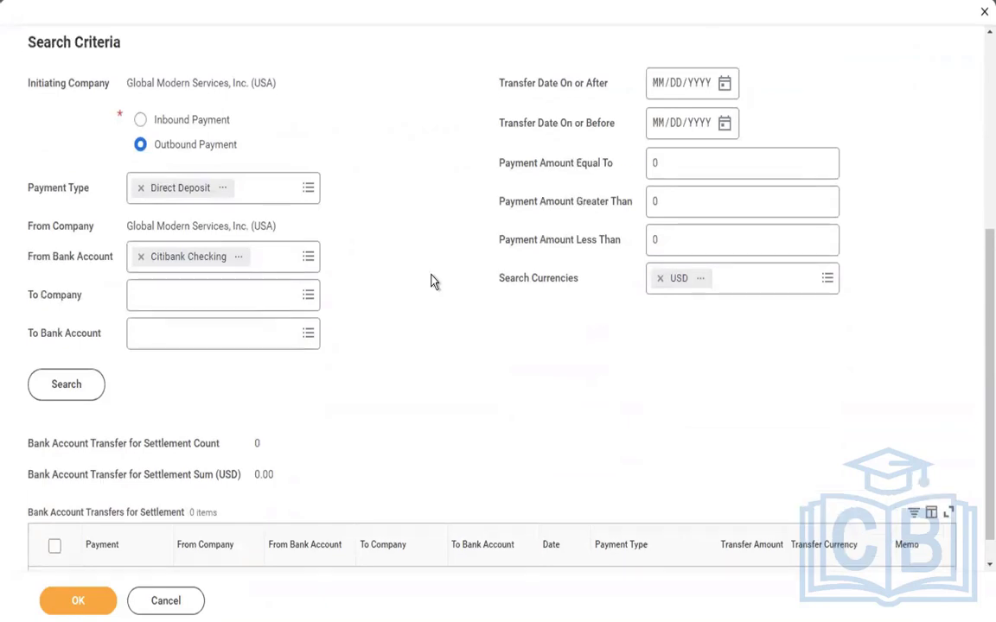
scroll(434, 281, up, 2)
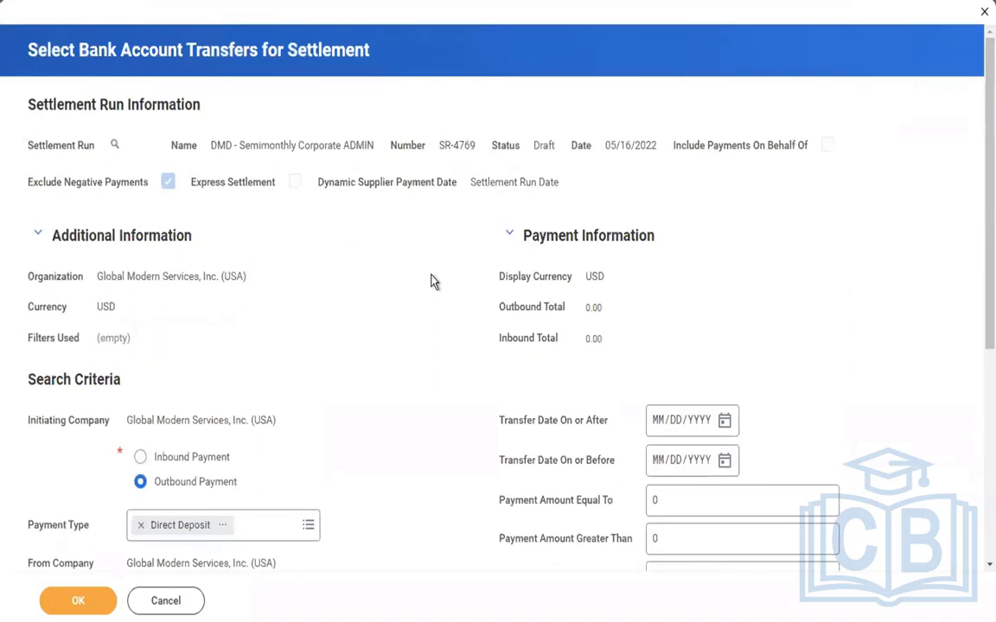
scroll(434, 282, down, 5)
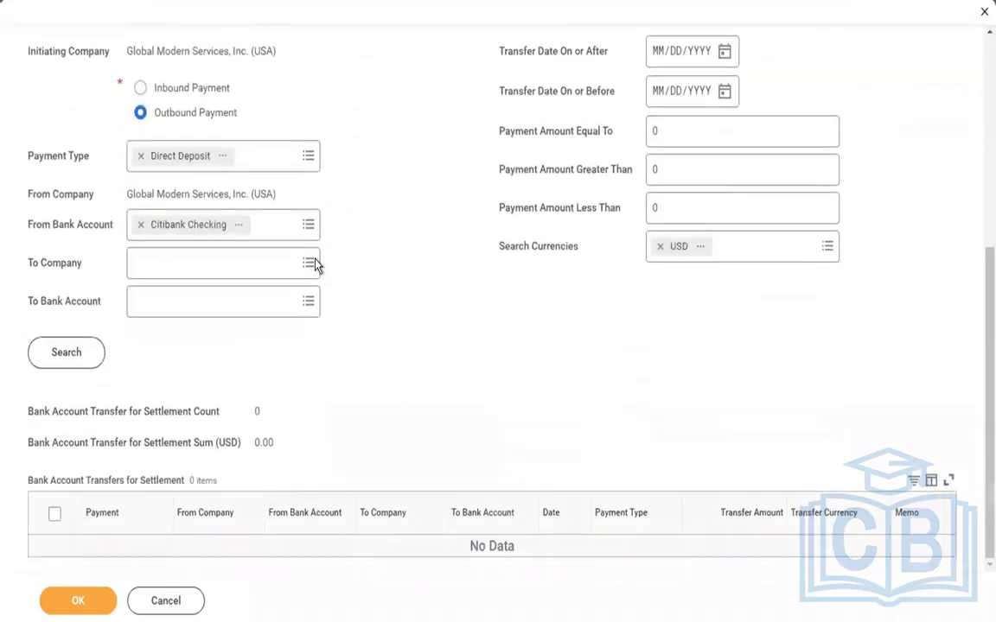
click(140, 230)
click(142, 170)
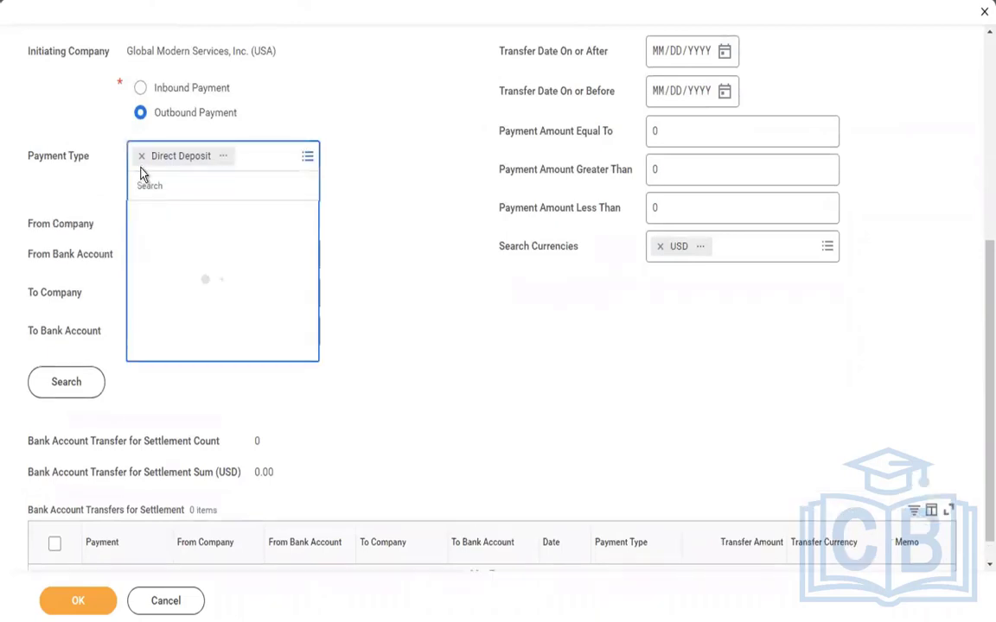
click(141, 155)
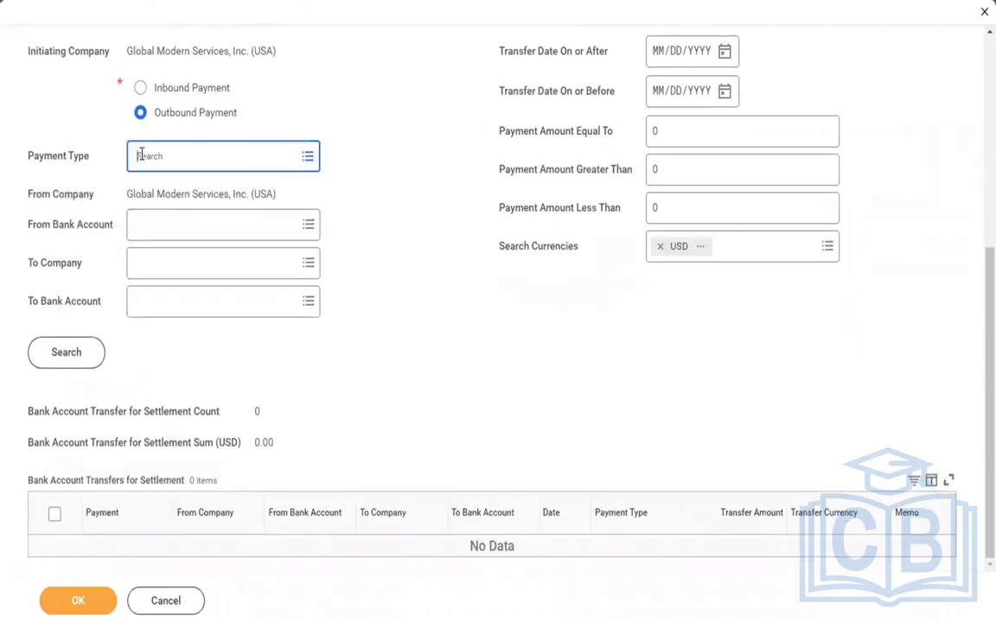
click(385, 179)
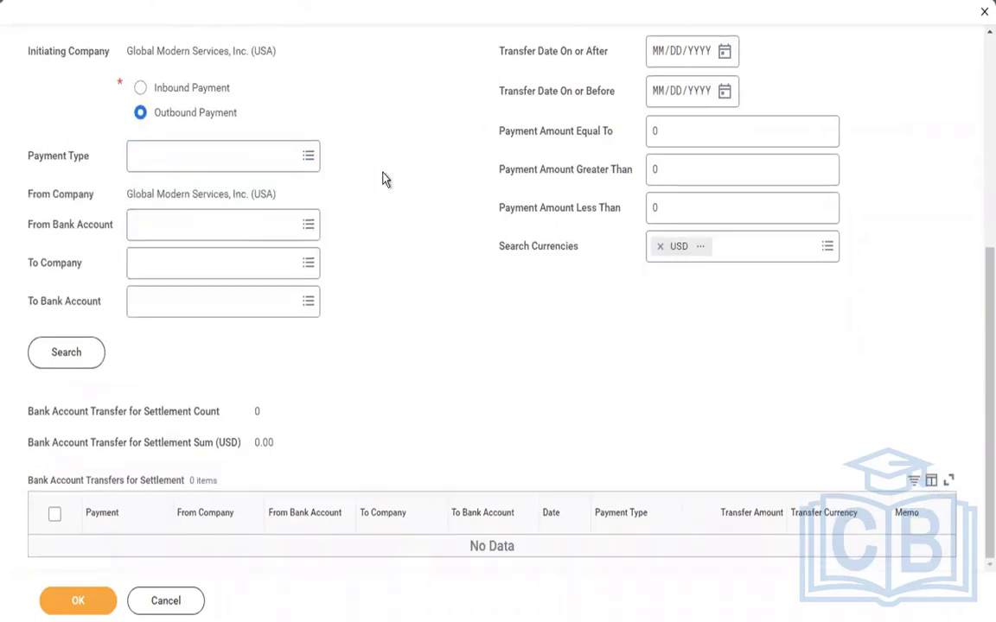
Switch the bank account transfer search criteria to Inbound Payment.
click(172, 89)
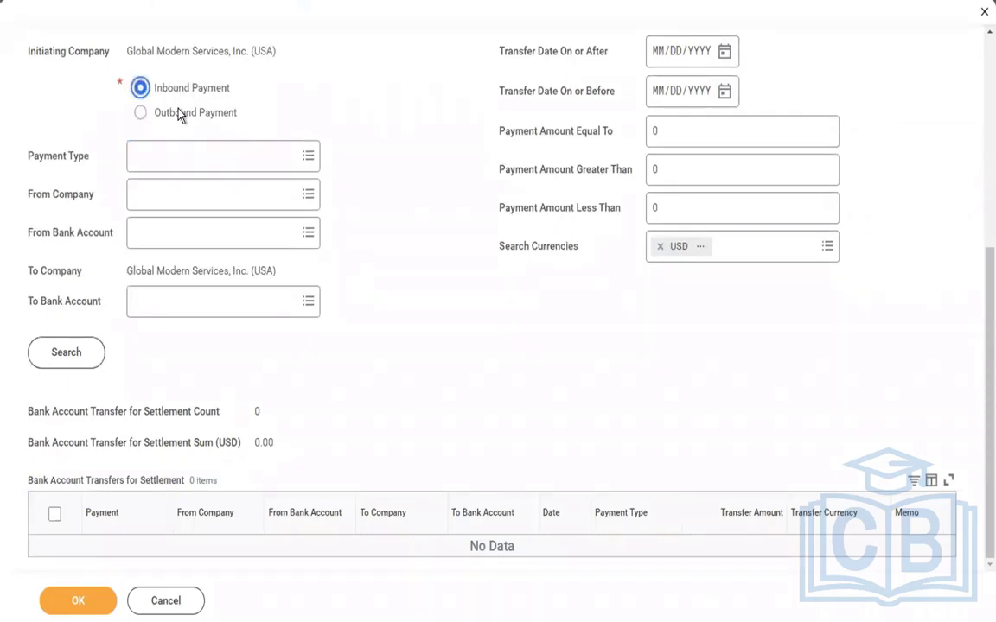
click(182, 114)
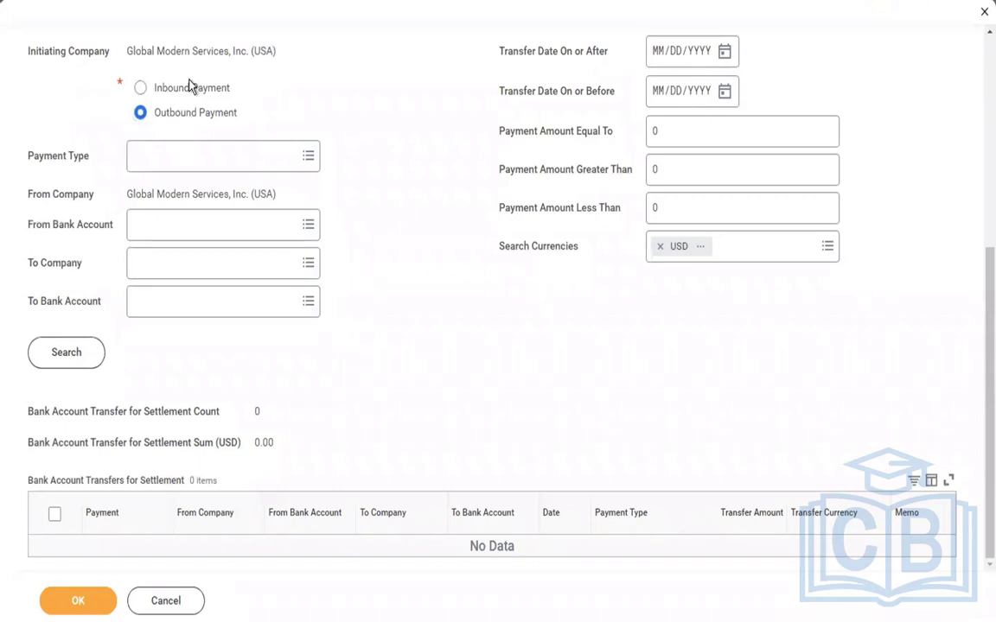
click(165, 90)
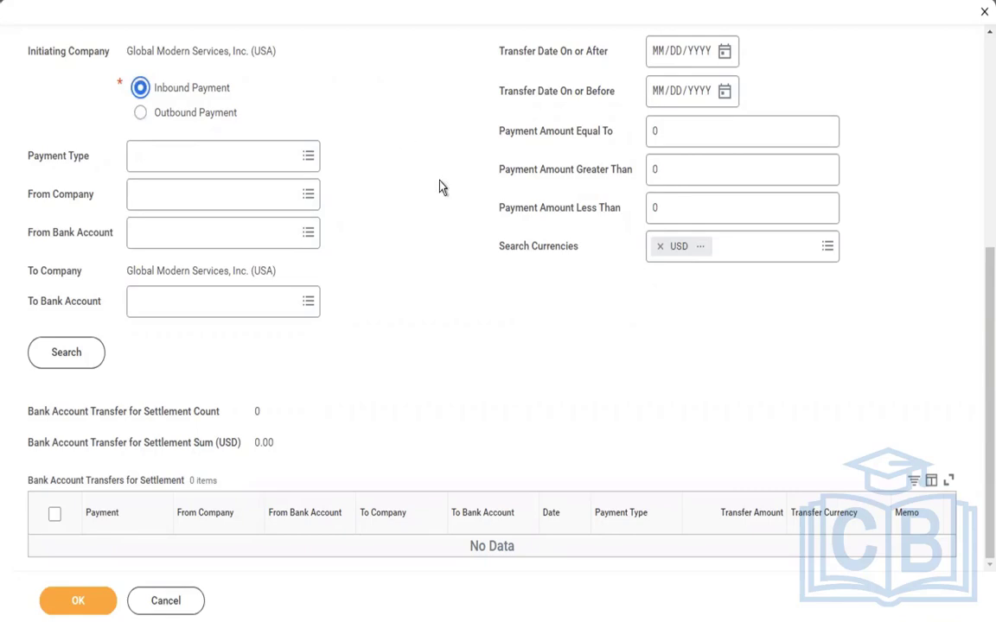
Check the settlement run's details and cancel the bank account transfer selection to return to the settlement run.
scroll(441, 186, up, 5)
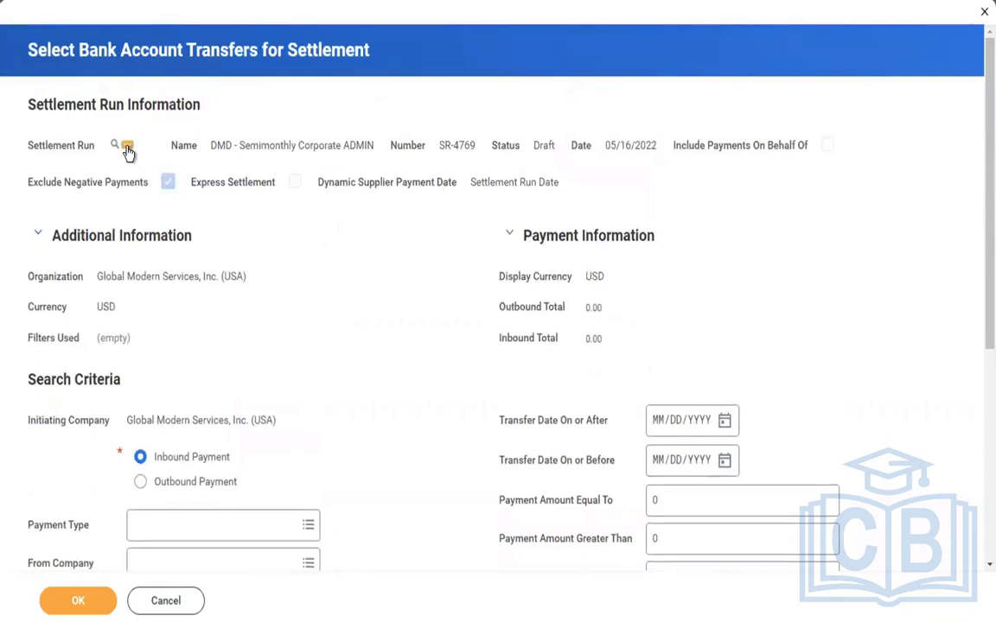
click(127, 147)
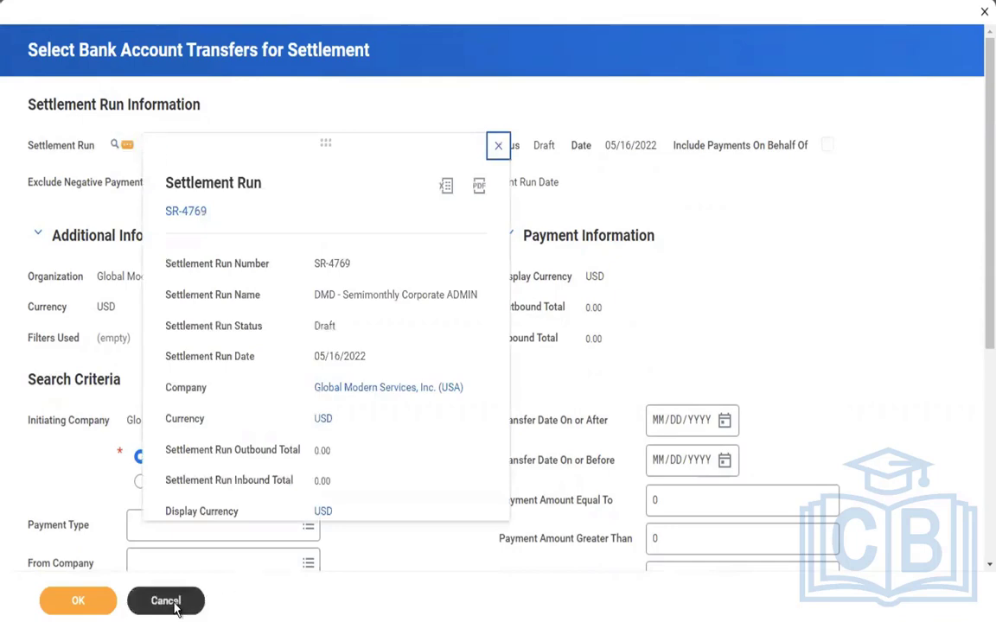
click(176, 609)
click(424, 356)
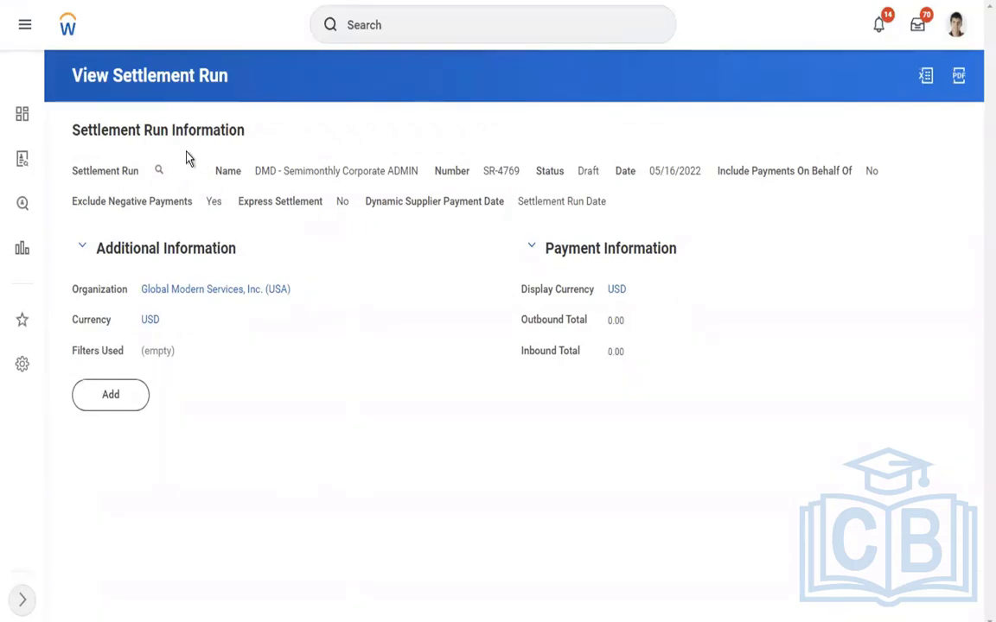
Cancel the draft settlement run DMD - Semimonthly Corporate ADMIN, confirm the cancellation, and refresh the background process status.
click(171, 172)
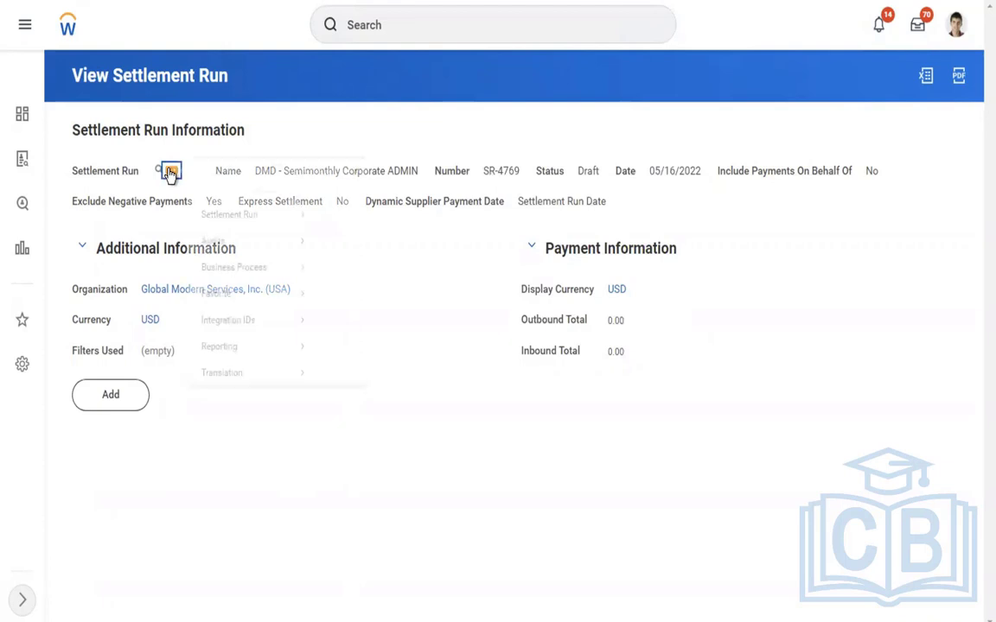
mouse_move(257, 229)
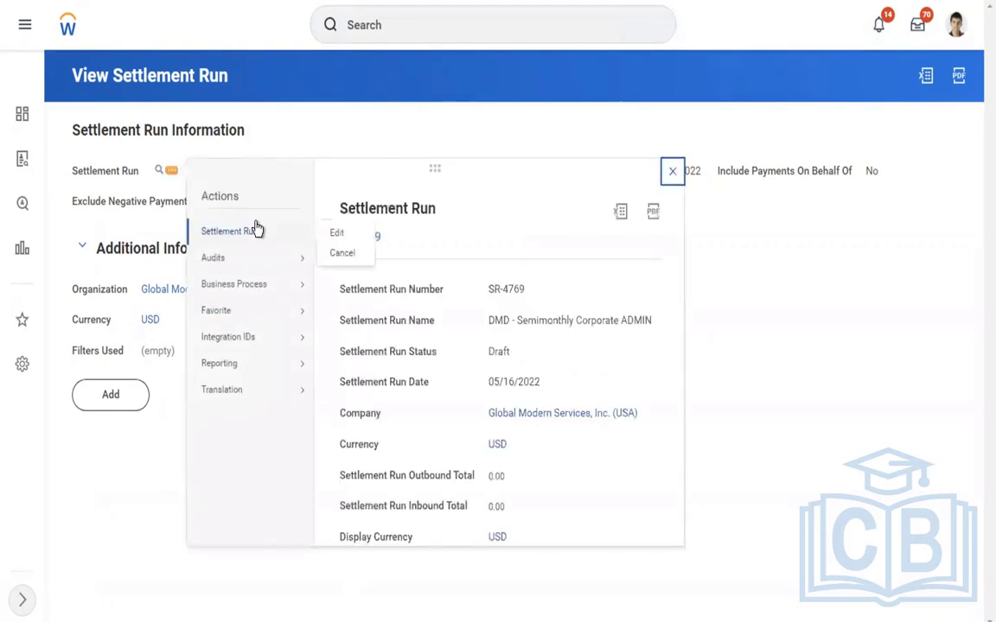
click(340, 256)
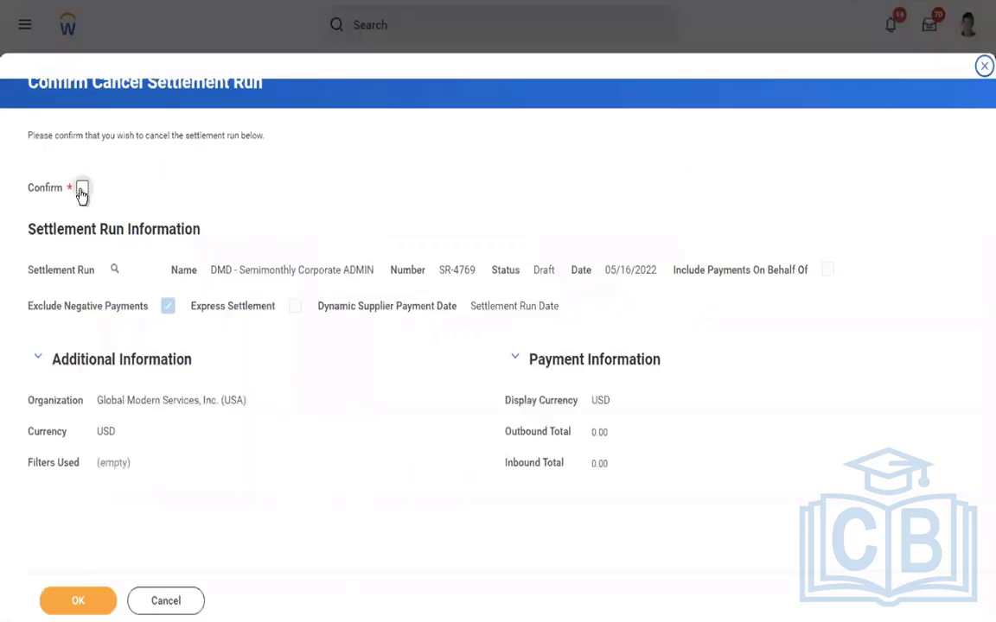
click(82, 188)
click(77, 605)
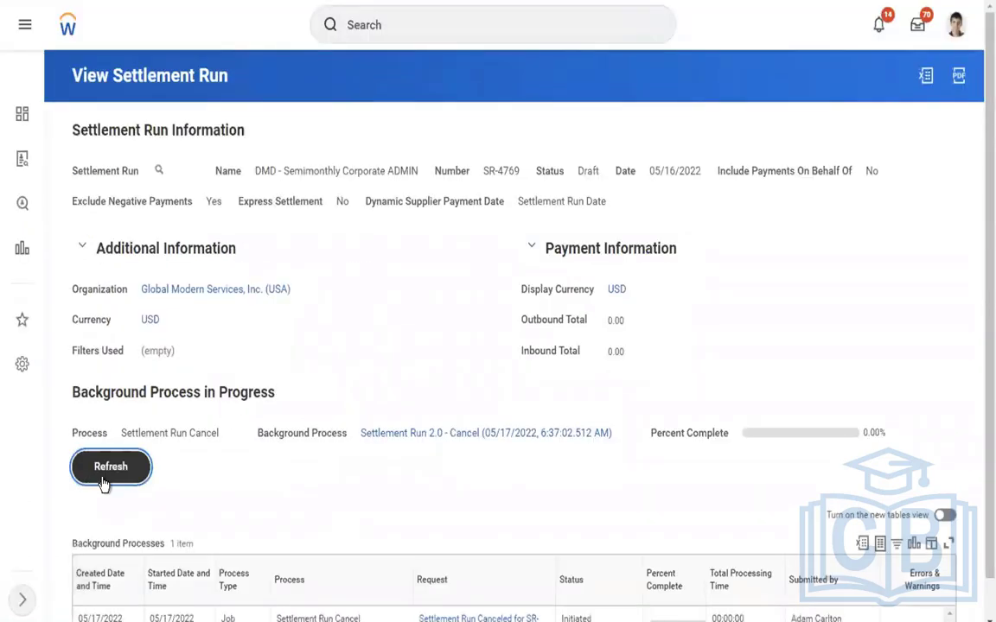
click(104, 481)
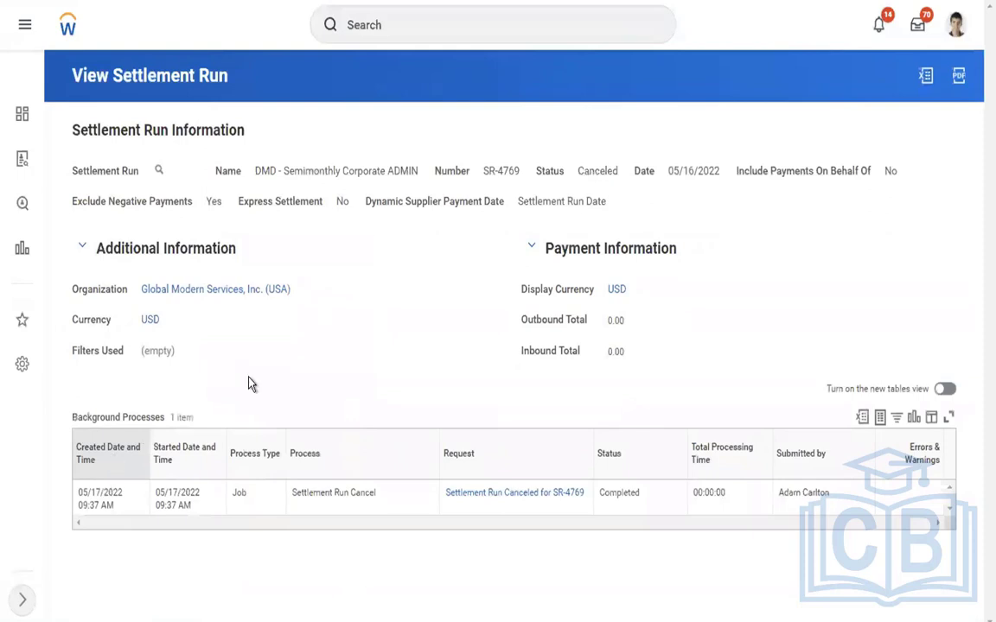
Start a new settlement run for Global Modern Services, Inc. (USA) and name it DMD - Payroll Settlement.
click(415, 25)
text(create set run)
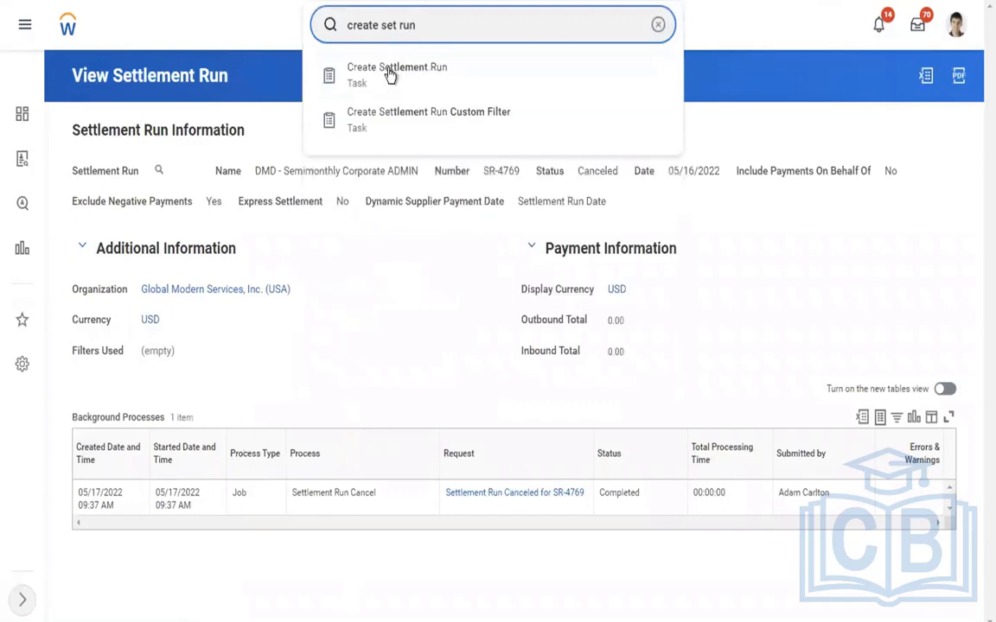
click(393, 71)
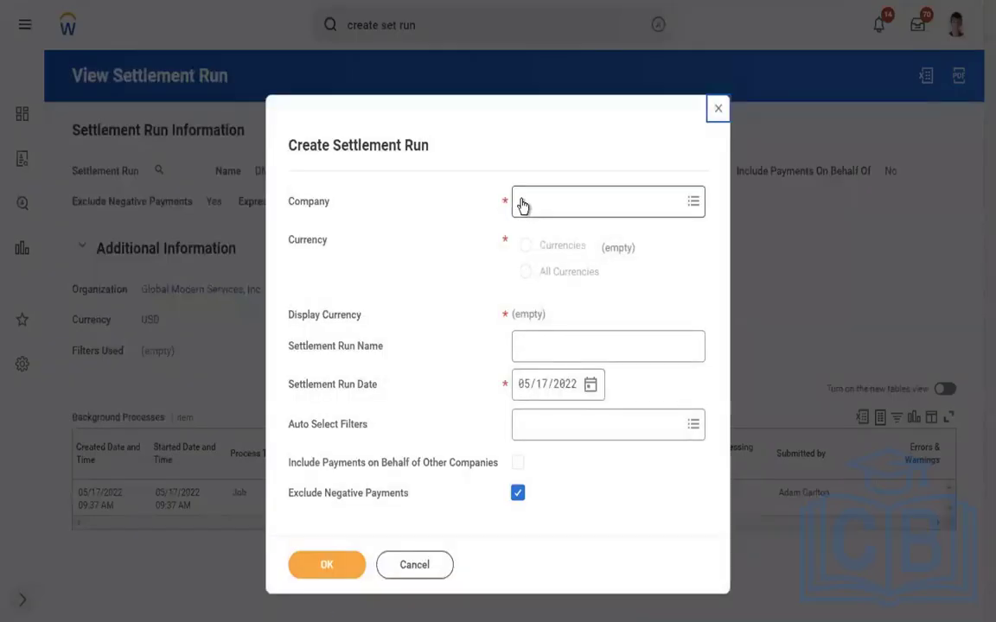
click(522, 202)
text(global mode usa)
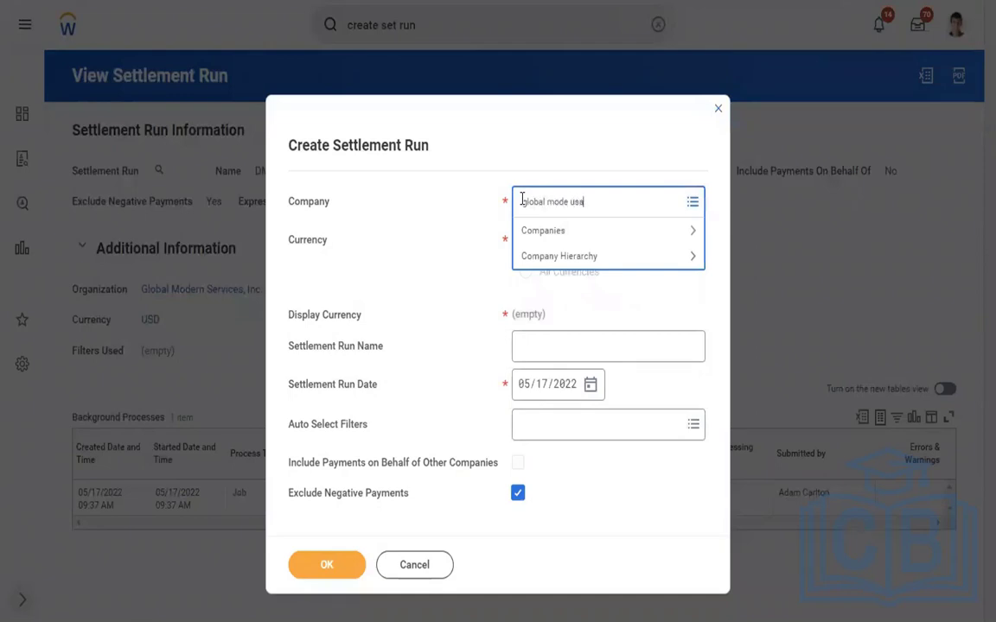
key(Return)
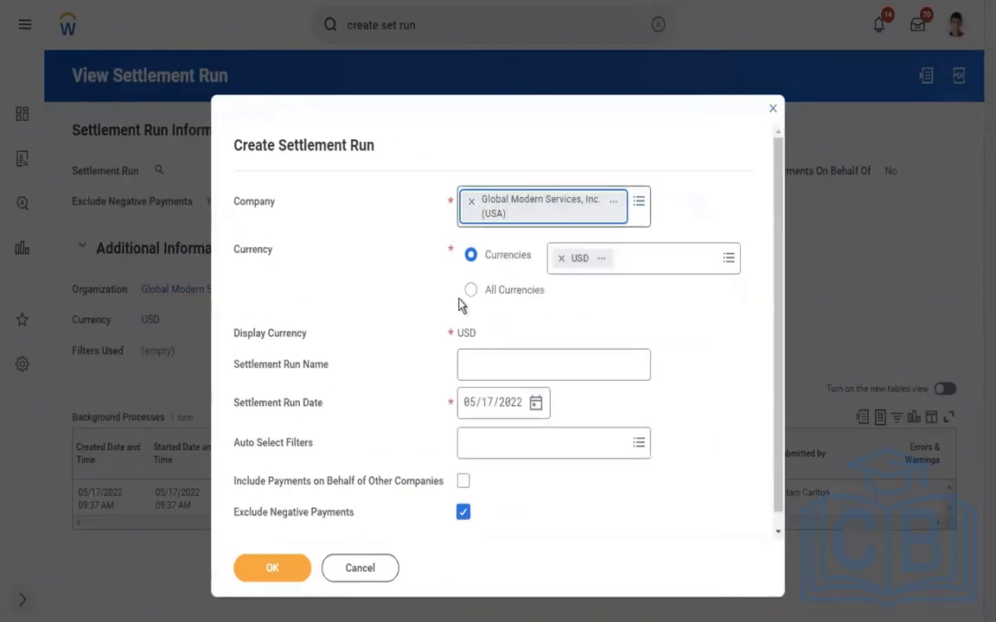
click(530, 355)
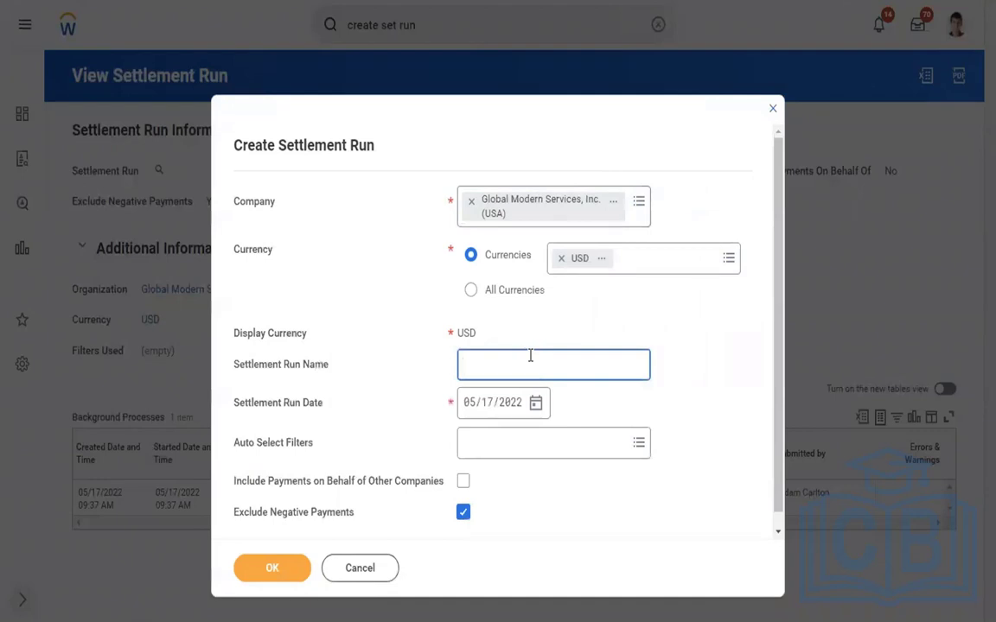
text(DMD -)
text(Payroll Settlement)
Start a new settlement run custom filter for Auto Select Filters with Pay Group Exception as the payment source.
click(504, 453)
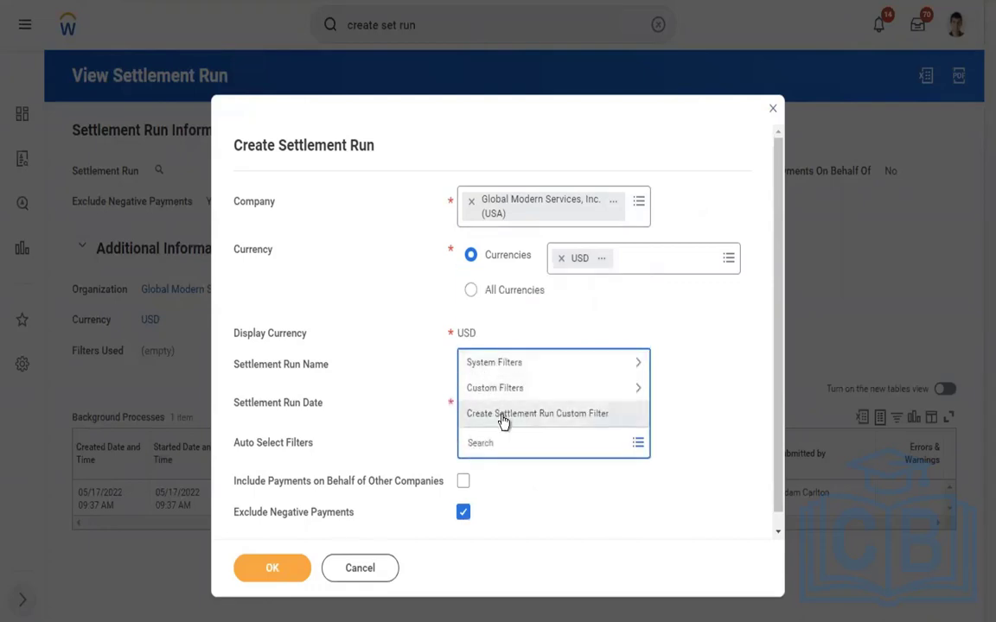
click(503, 420)
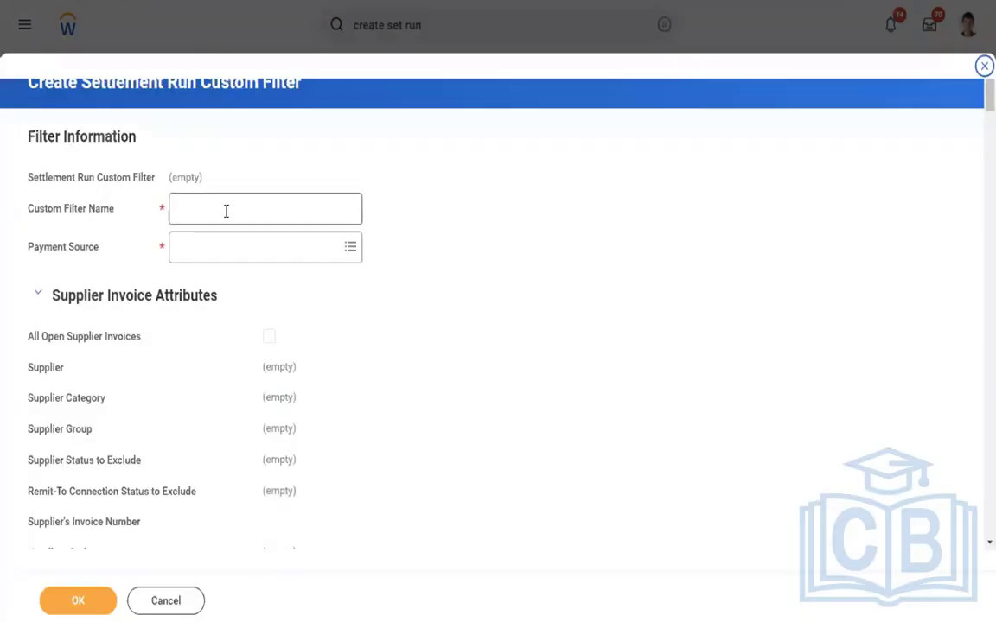
click(226, 211)
click(241, 258)
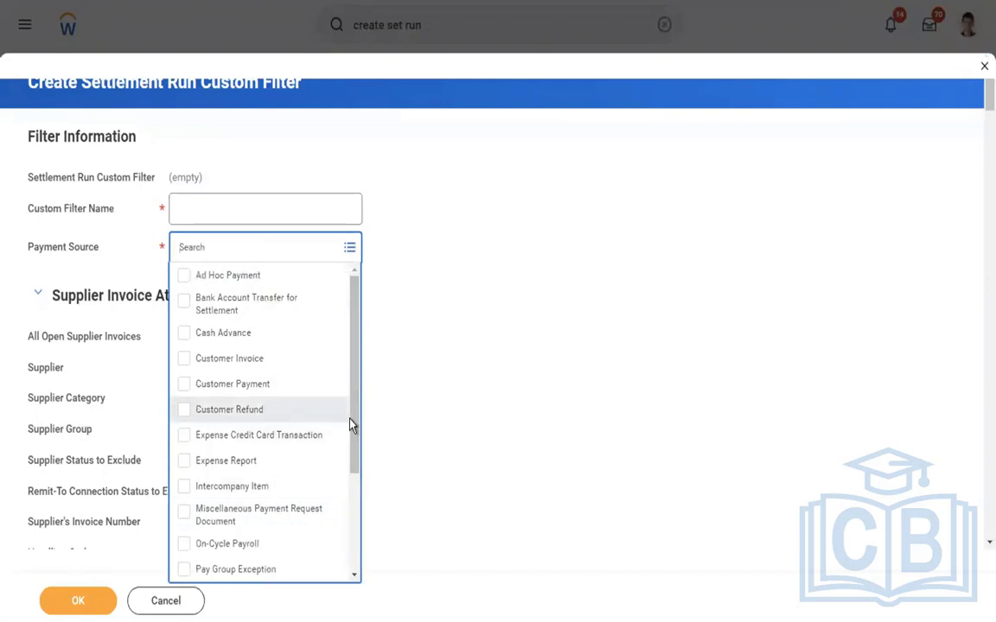
scroll(349, 440, down, 3)
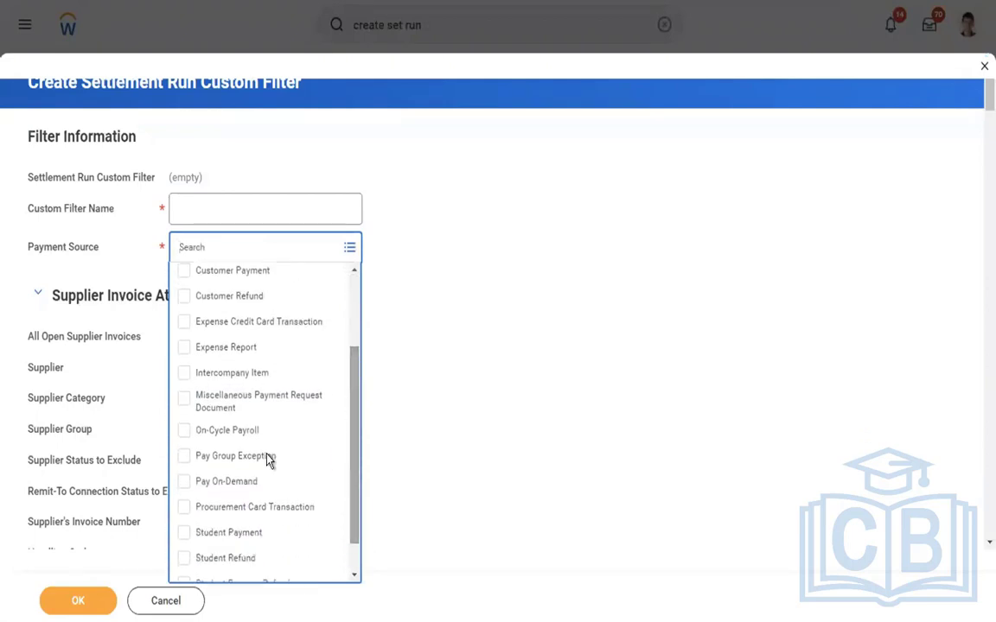
click(248, 456)
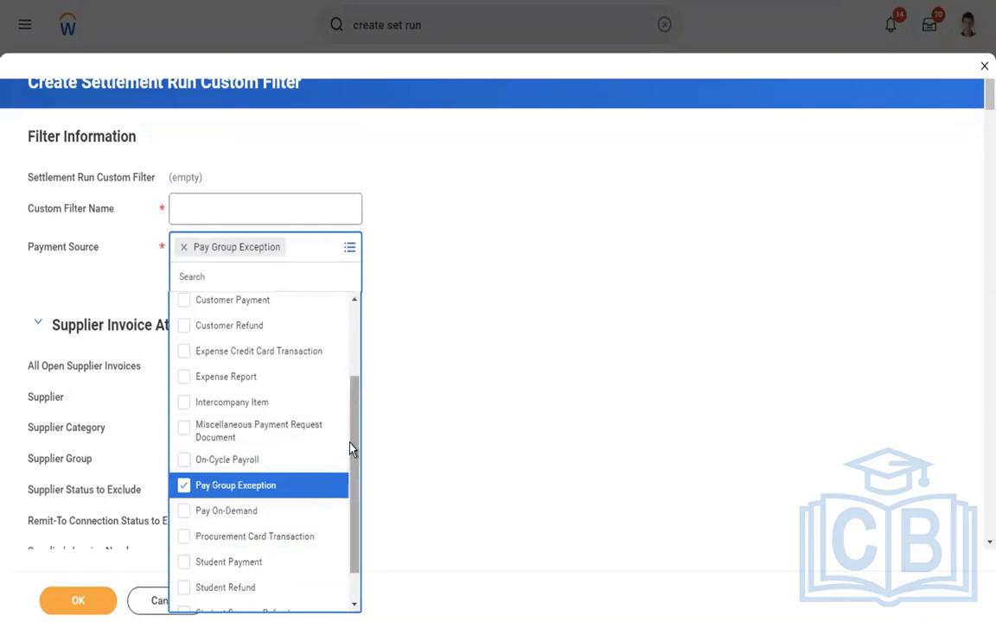
scroll(353, 516, down, 1)
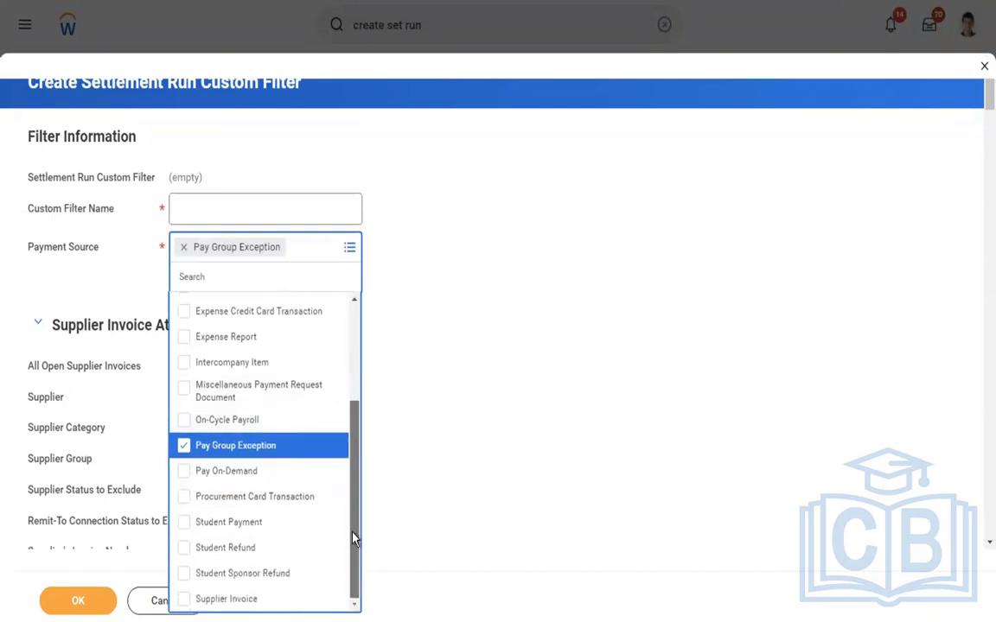
scroll(356, 415, up, 4)
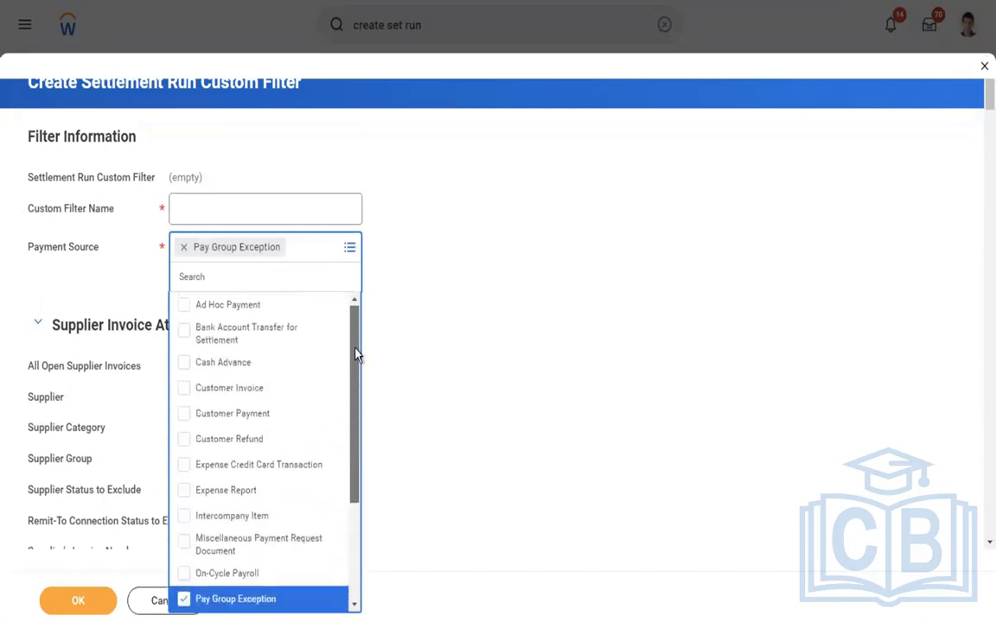
scroll(349, 536, down, 3)
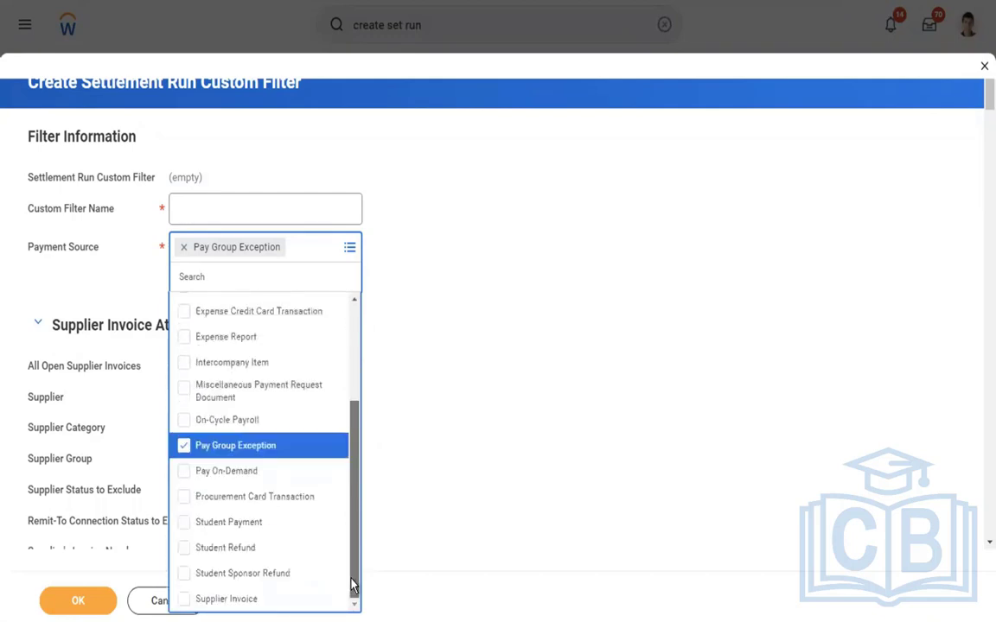
Name the custom filter DMD - Paygroup and save it into the settlement run's Auto Select Filters.
click(228, 214)
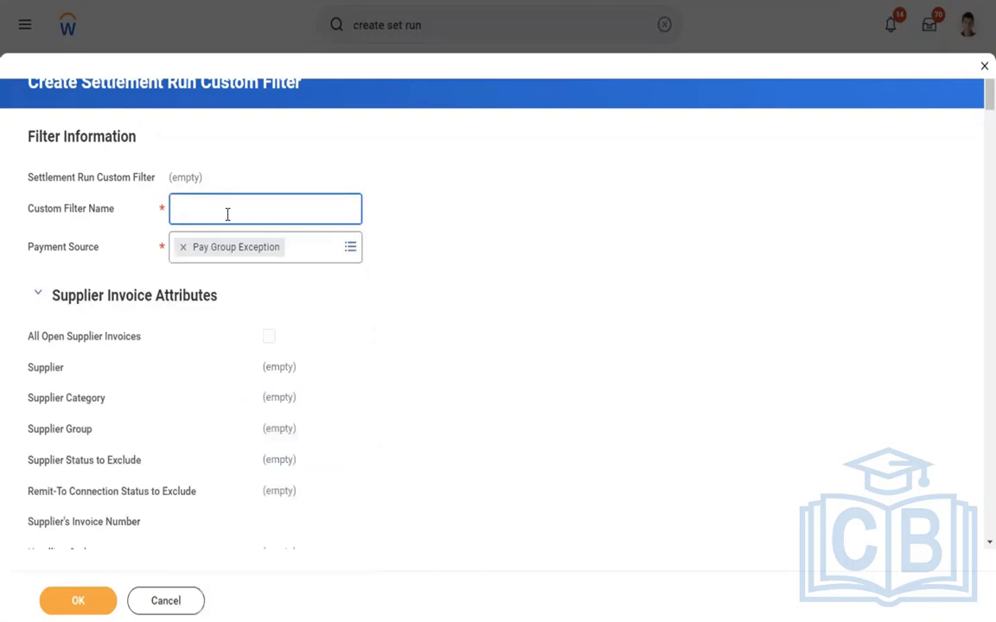
text(DMD - Paygroup)
click(80, 603)
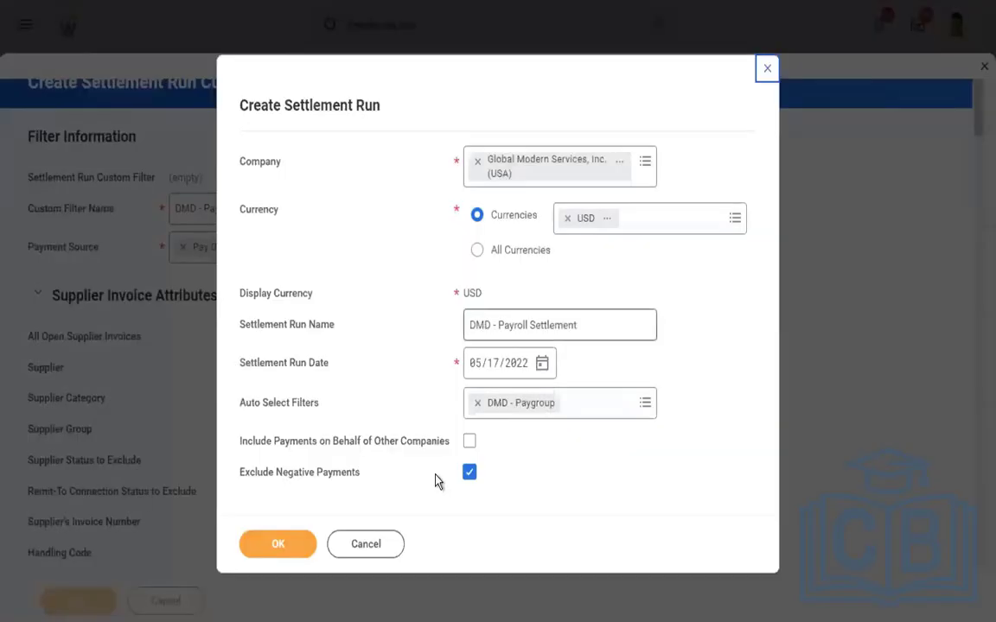
Try to submit the settlement run with the DMD - Paygroup filter, check the available custom filters, and discard the run.
click(266, 561)
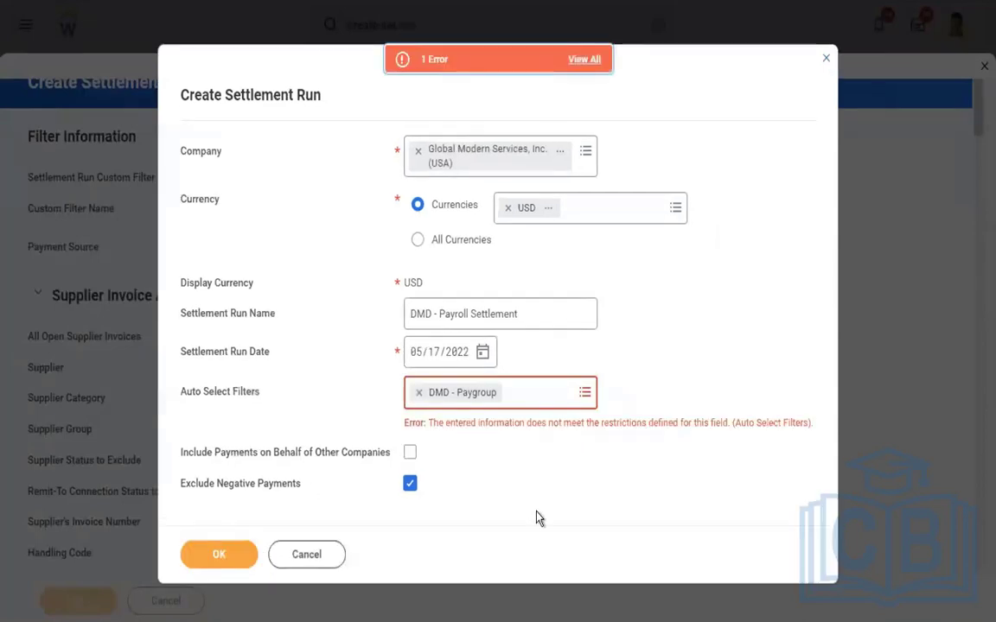
click(419, 392)
click(508, 394)
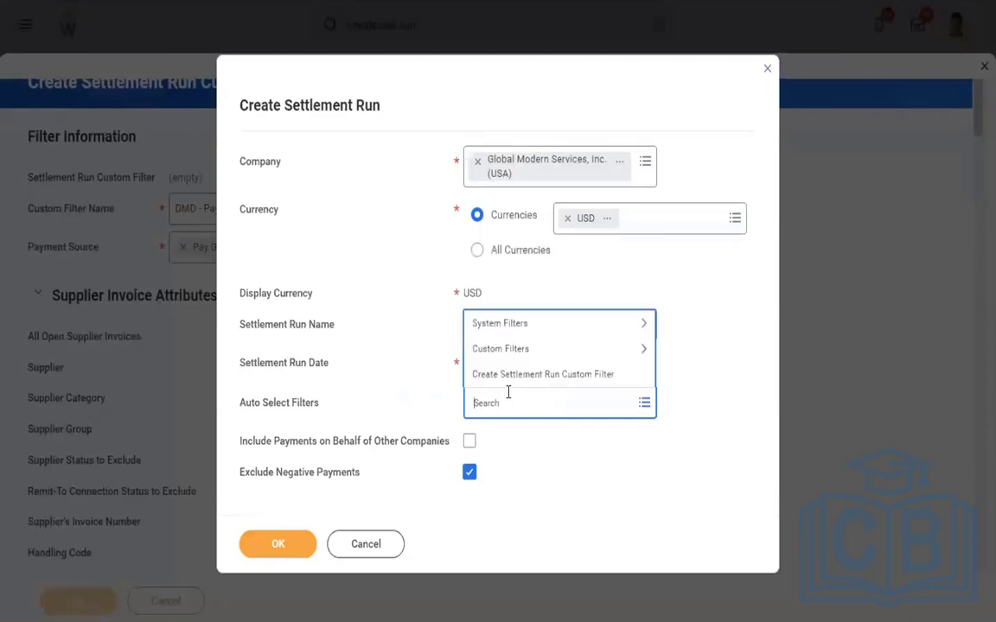
click(506, 352)
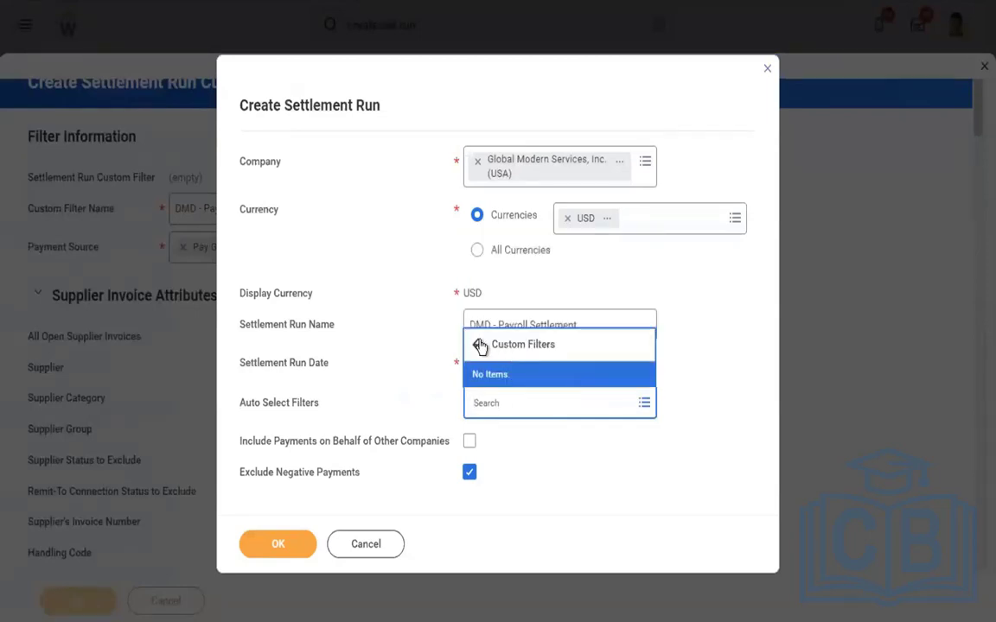
click(476, 346)
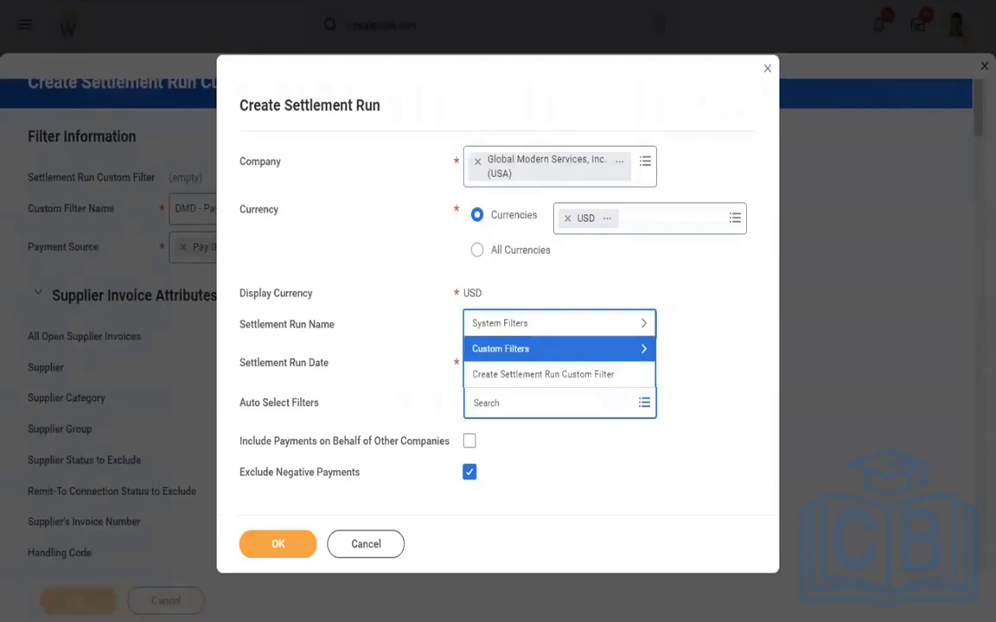
click(367, 558)
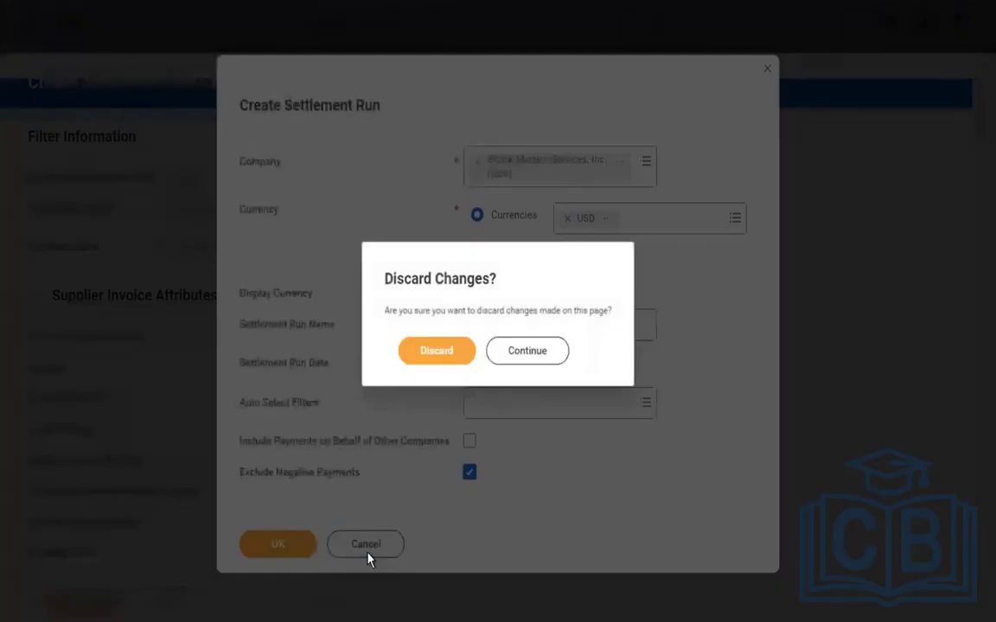
click(432, 363)
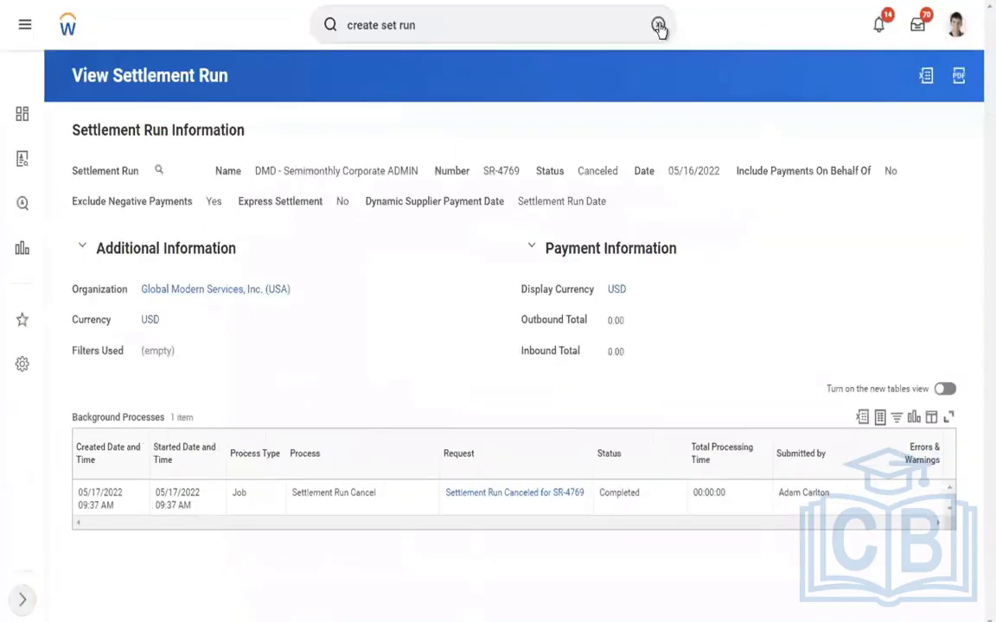
Start a proxy session with the Start Proxy task, entering the other worker's name in Act As.
click(494, 29)
text(sta)
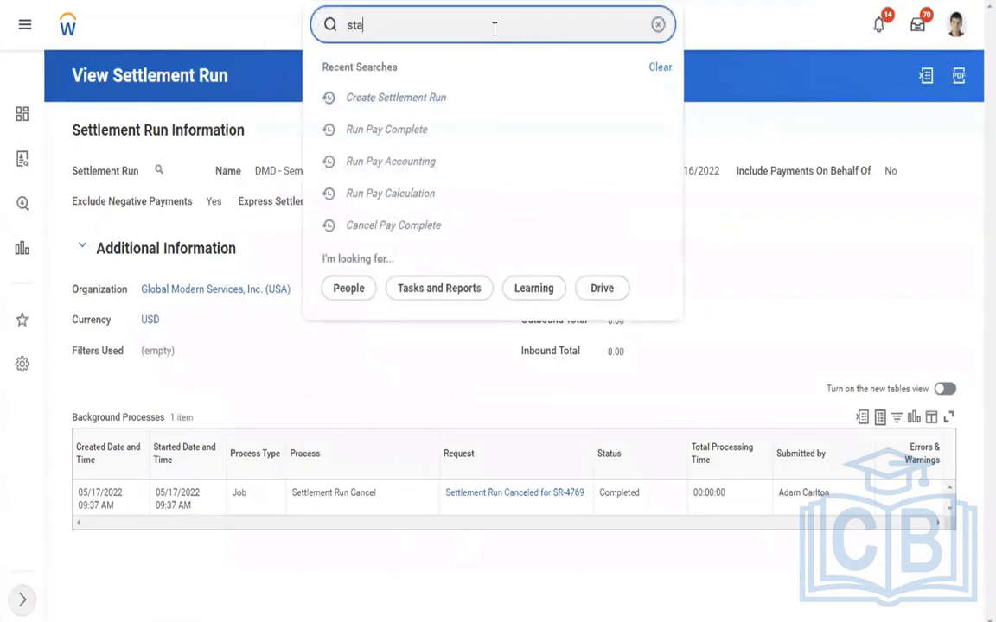
text(rt proxy)
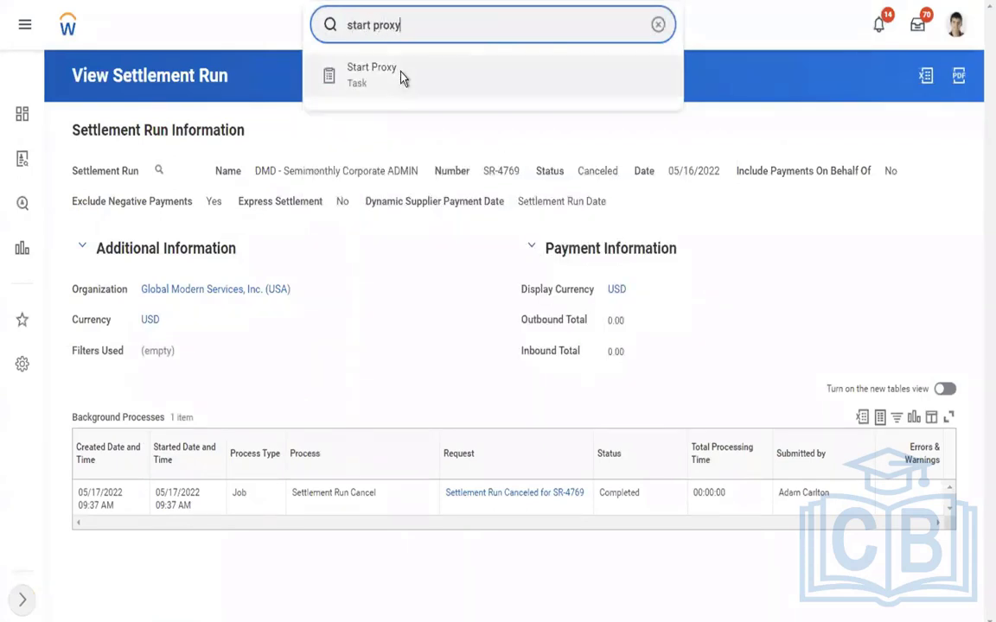
click(402, 78)
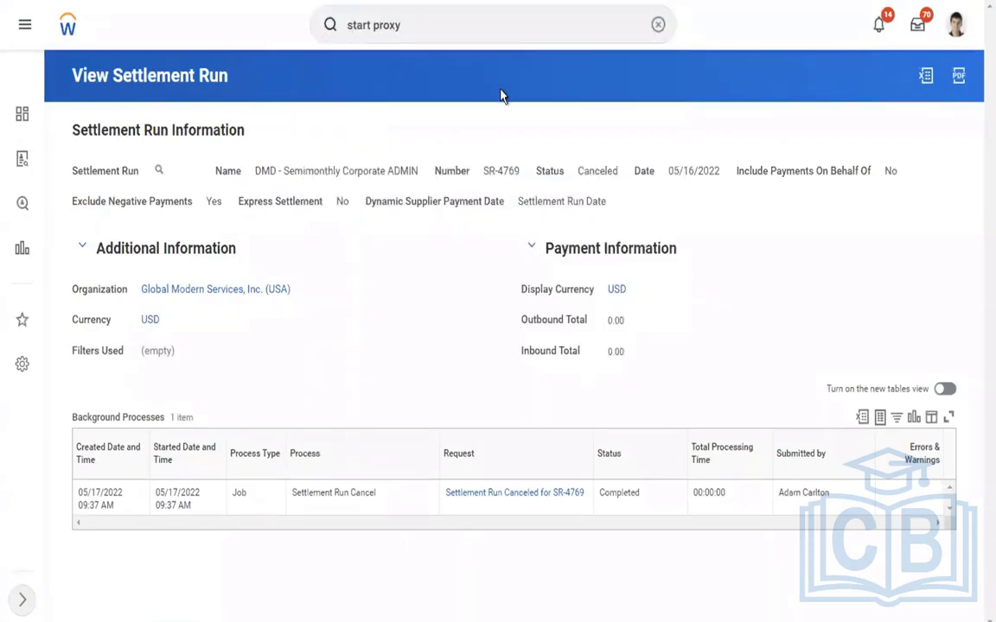
click(265, 170)
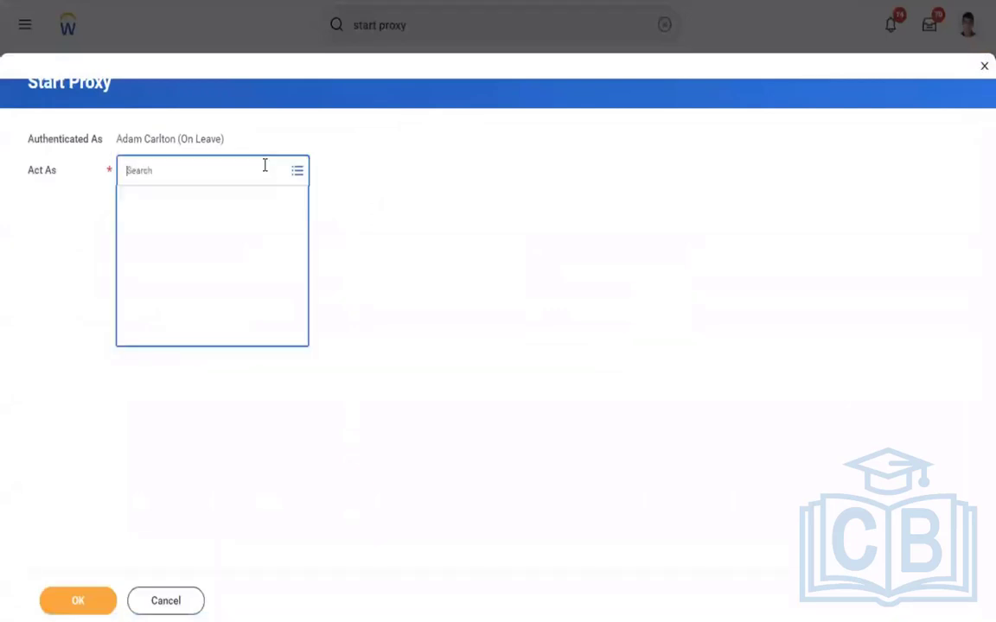
text(betty liu)
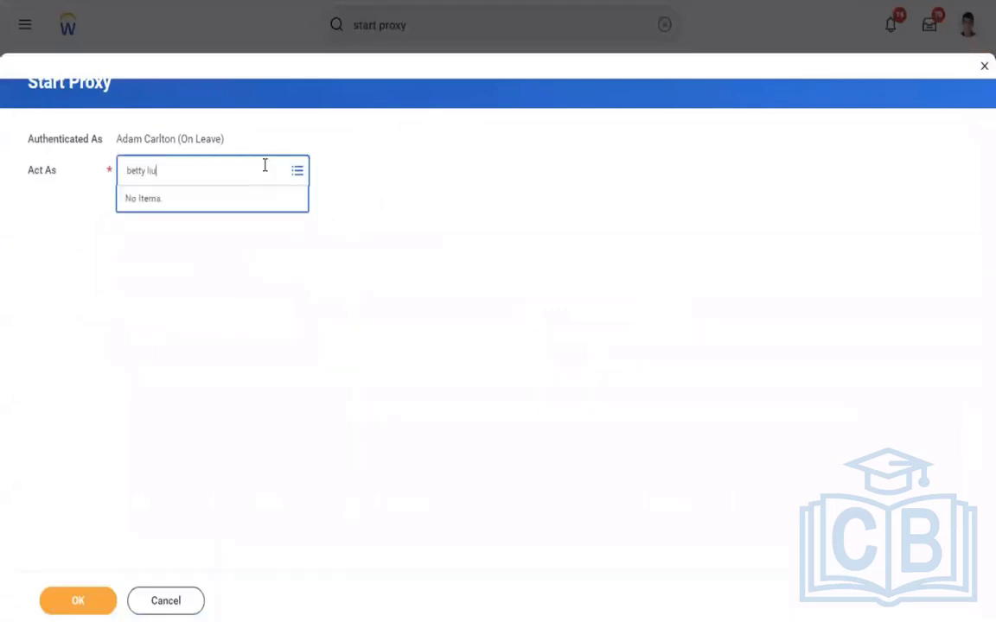
key(Return)
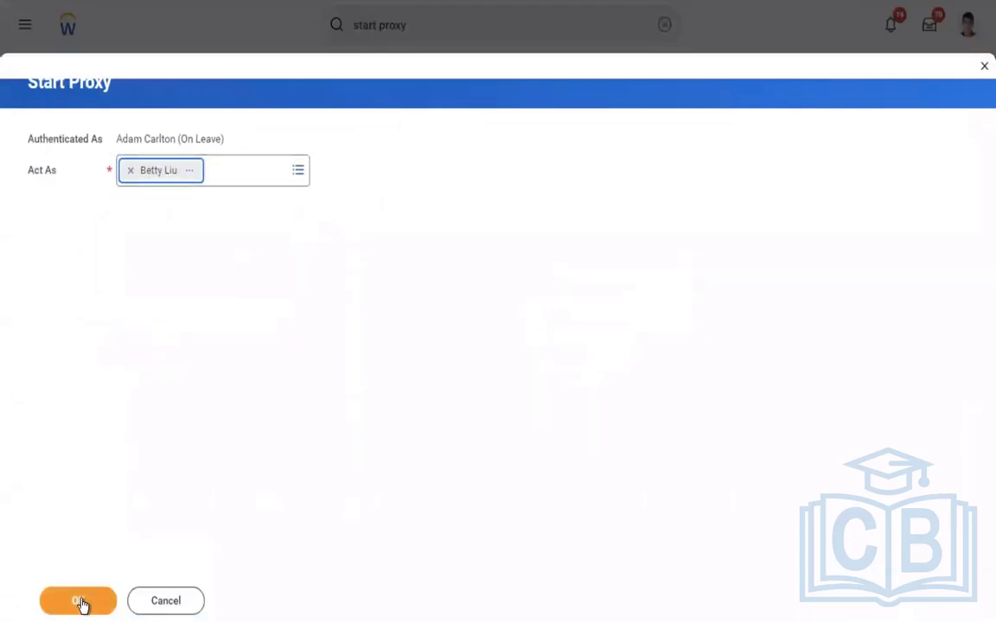
click(79, 601)
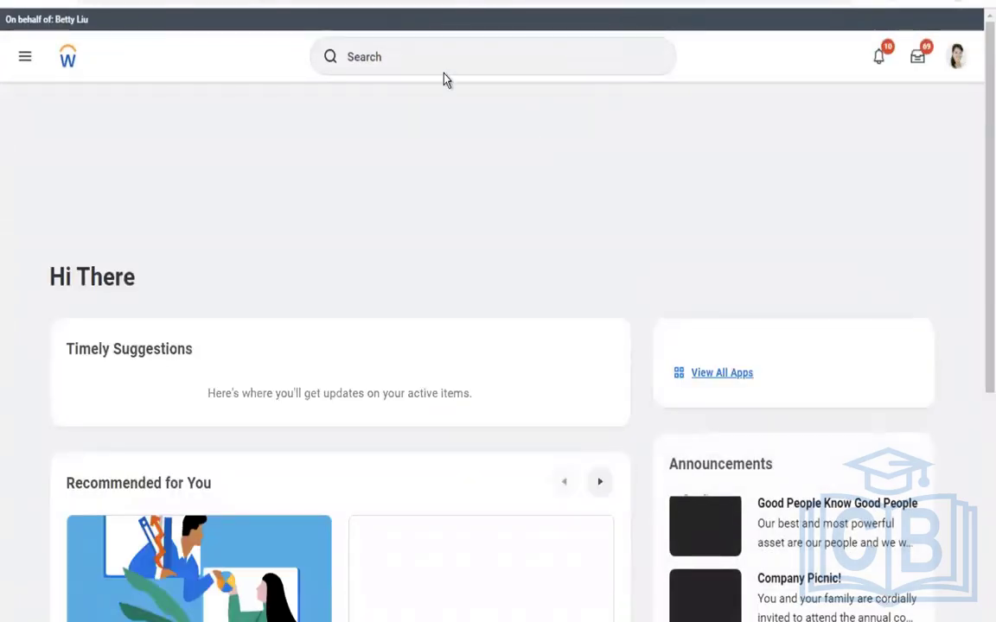
Start a new settlement run for Global Modern Services, Inc. (USA) and name it DMD - Payroll Settlement Run.
click(420, 58)
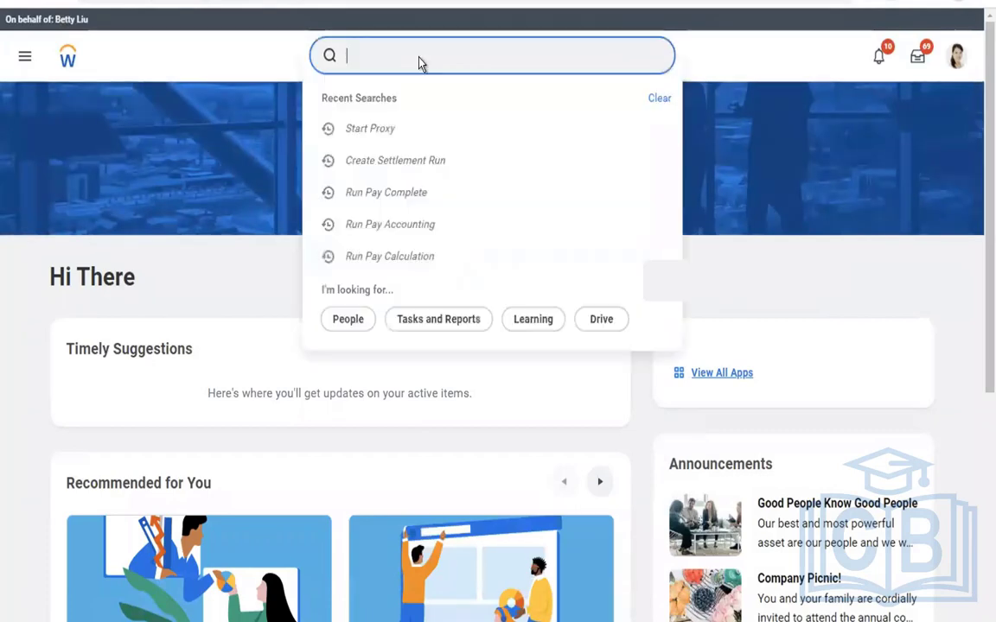
text(create s)
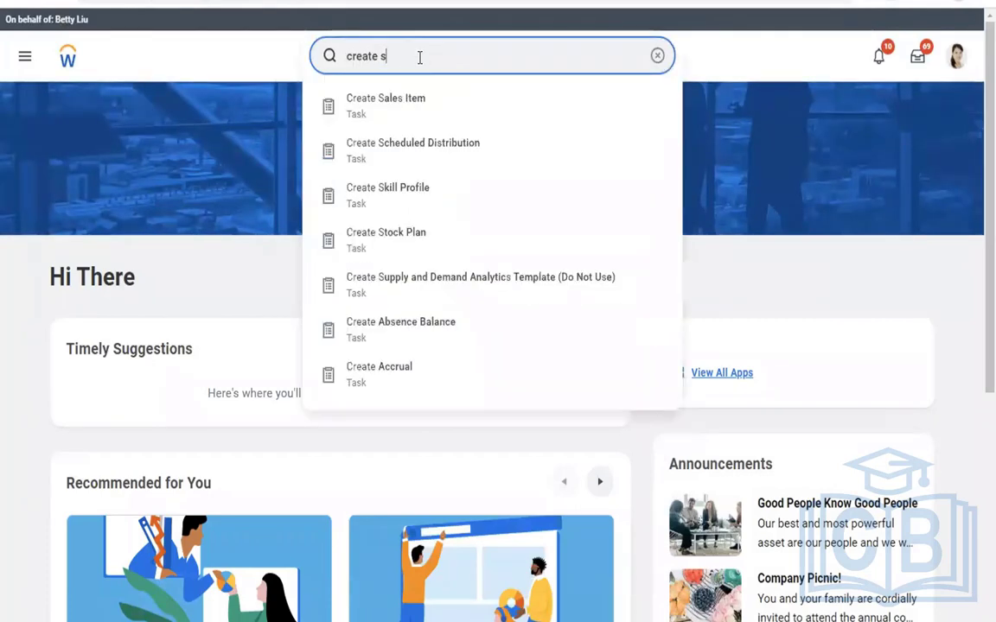
text(et run)
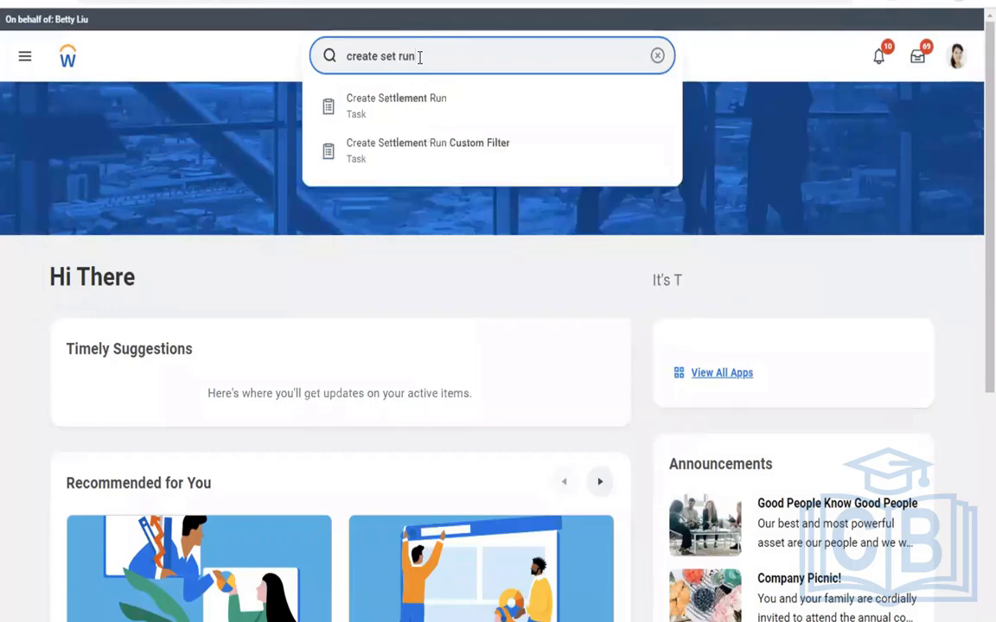
click(394, 104)
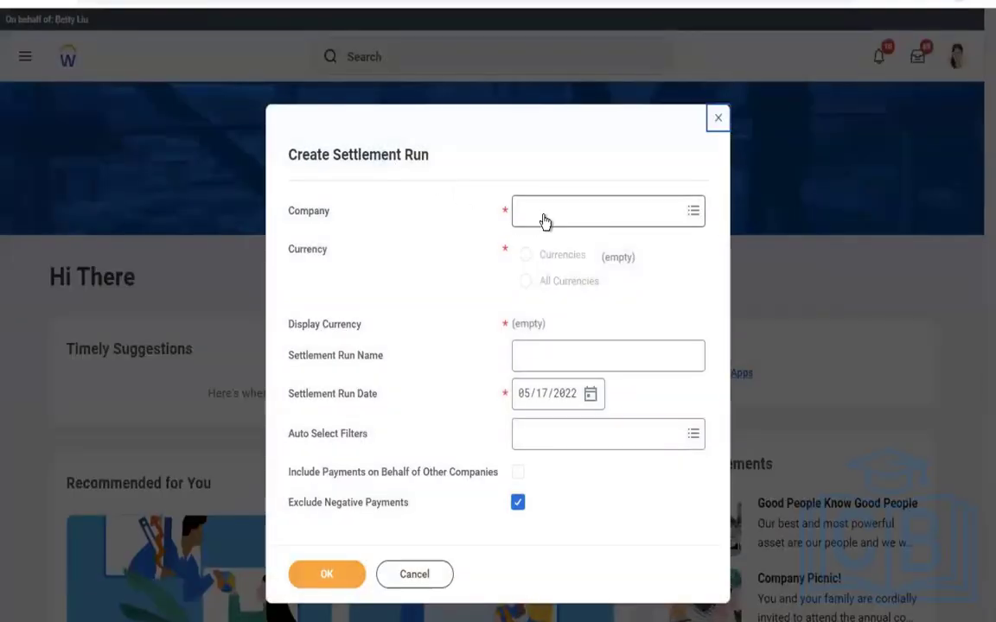
click(544, 217)
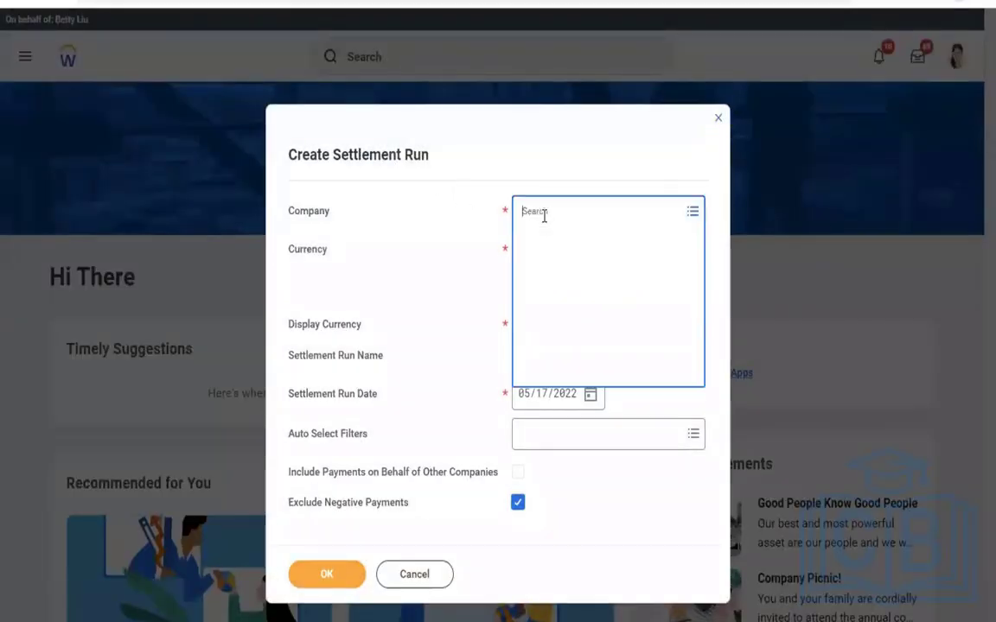
text(global usa)
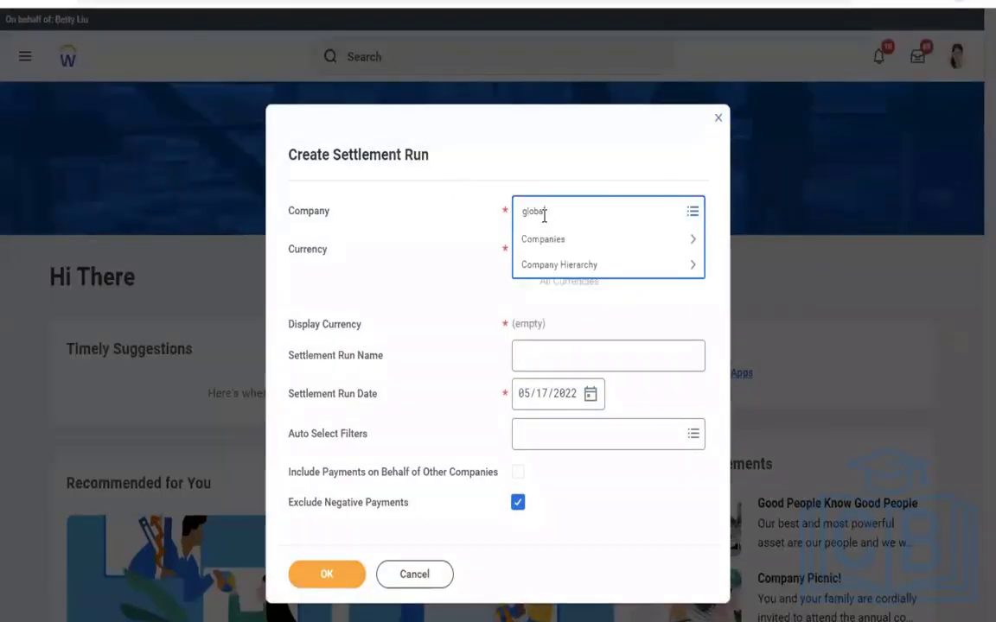
key(Return)
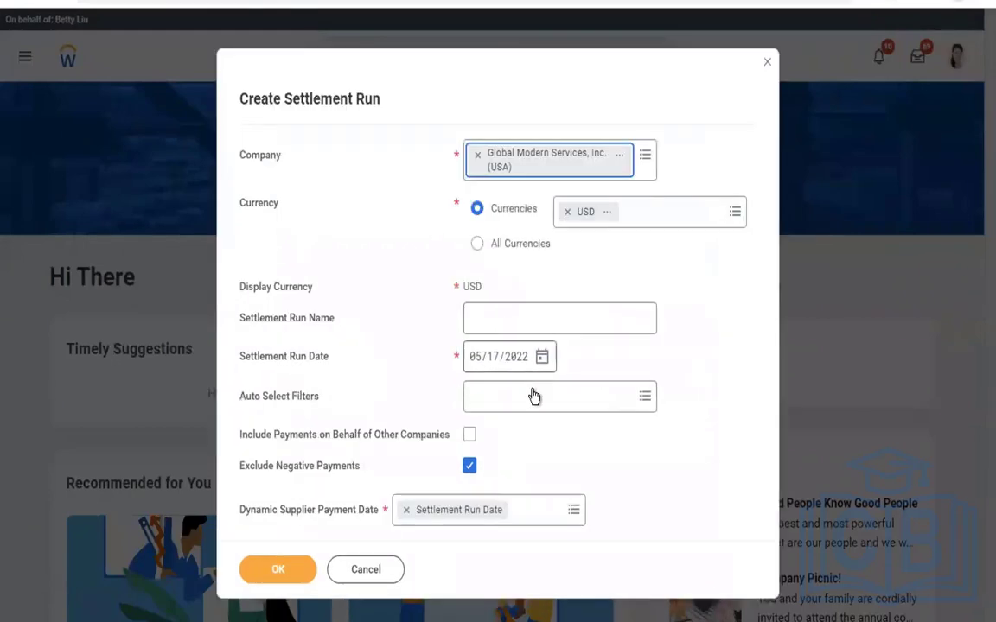
click(507, 317)
text(DMD - P)
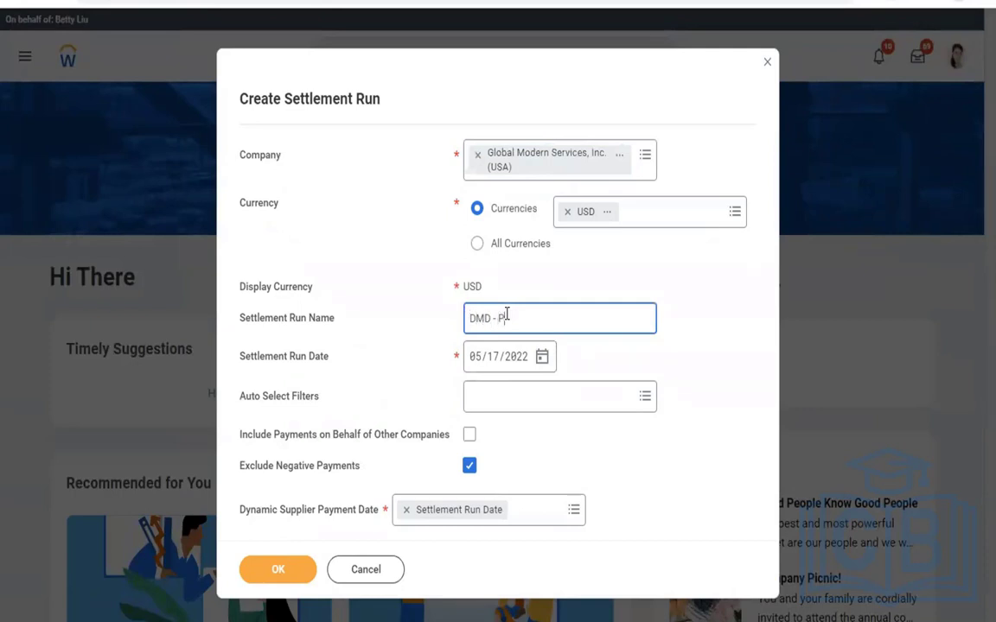
text(ayroll Settlement Run)
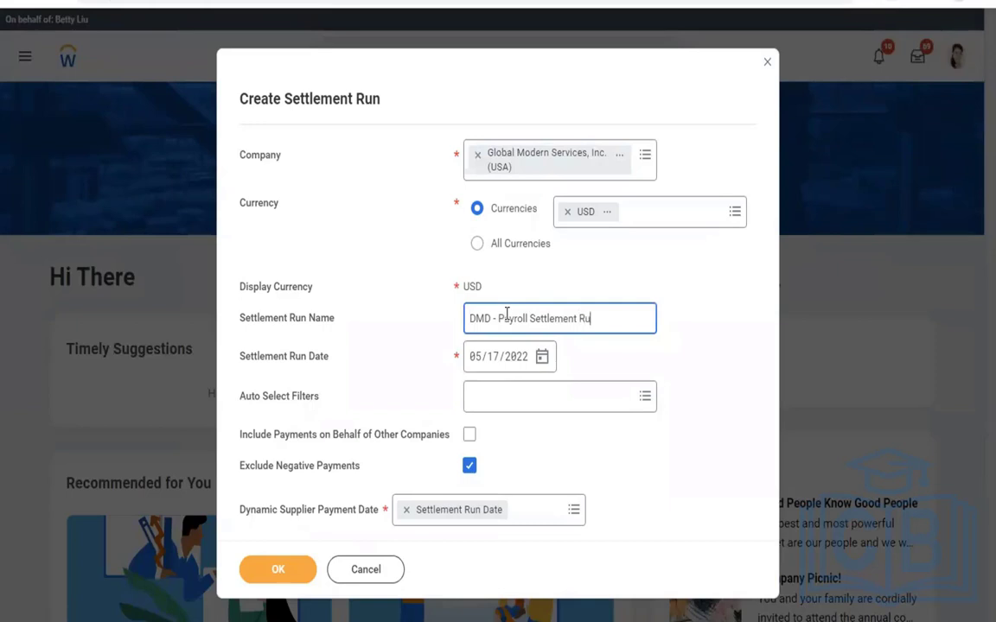
Add the system filters All Available Pay Group Exceptions and All Available Pay Groups to the run's Auto Select Filters.
click(500, 391)
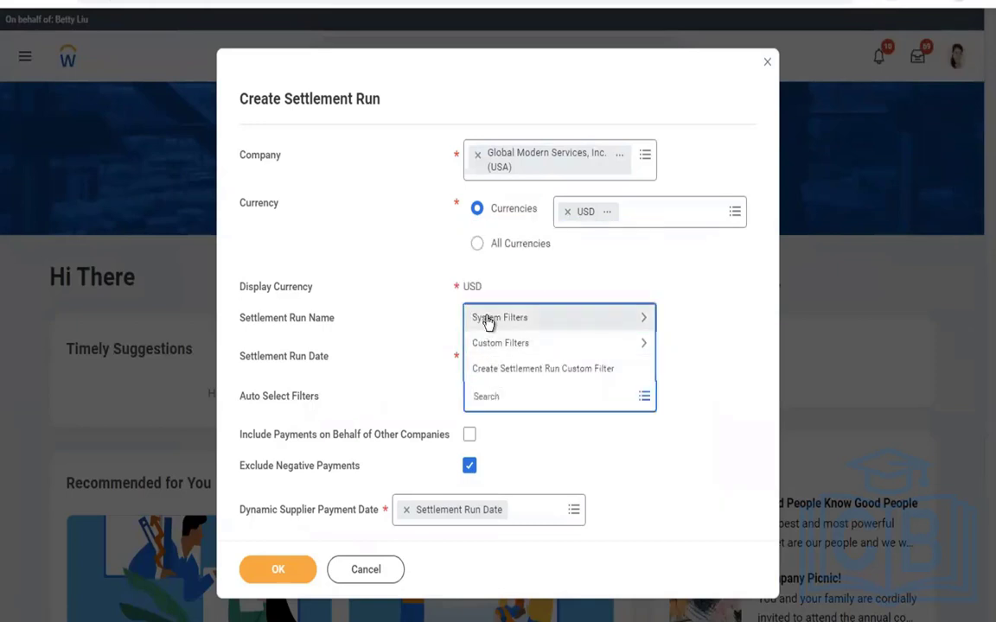
click(488, 319)
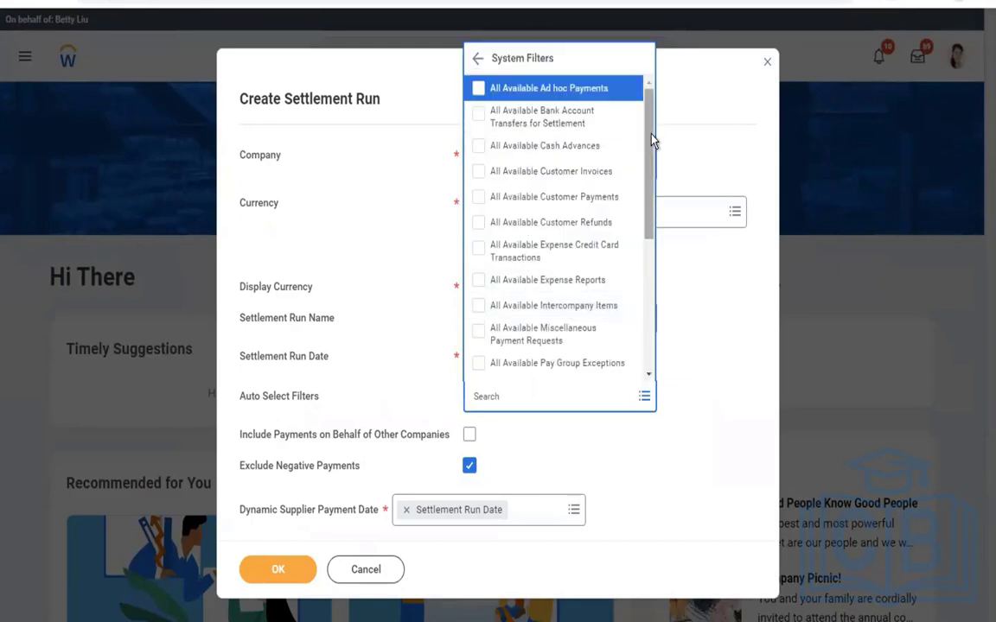
drag(652, 139, 649, 216)
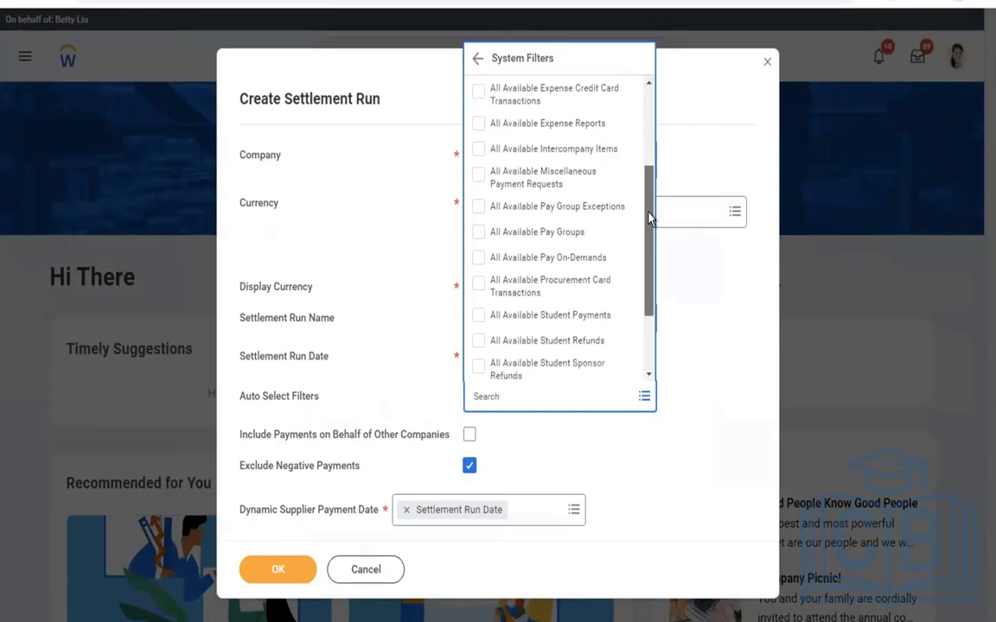
click(525, 205)
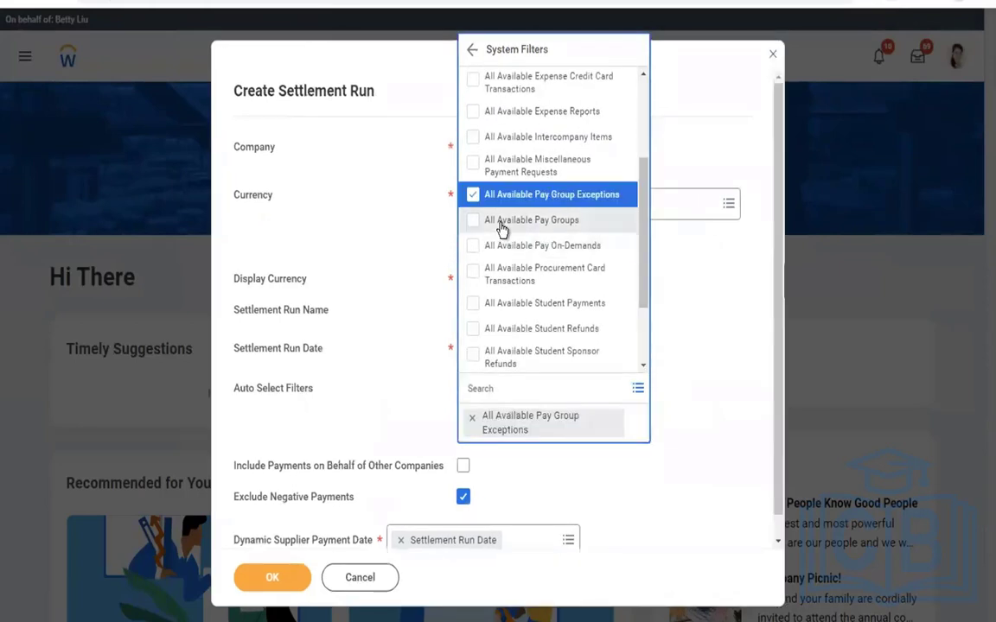
click(502, 227)
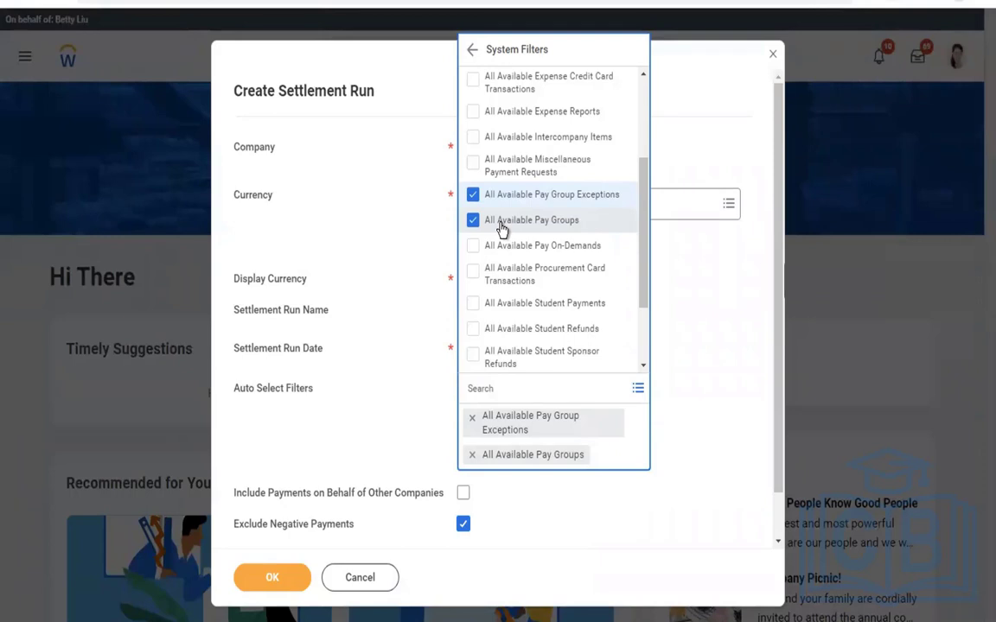
click(409, 401)
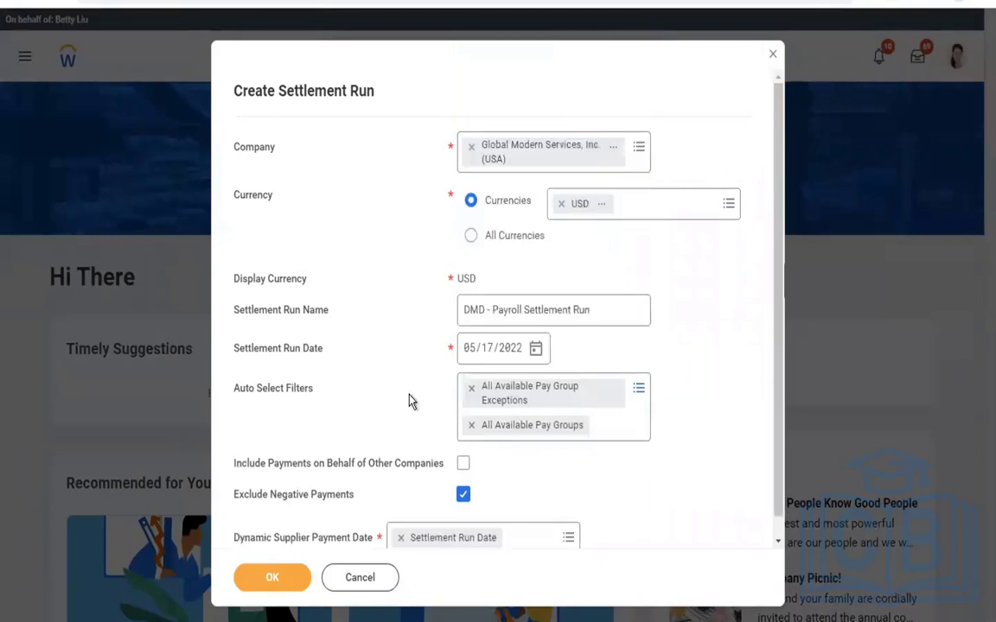
Set the Settlement Run Date to 05/16/2022 and create the settlement run.
click(536, 348)
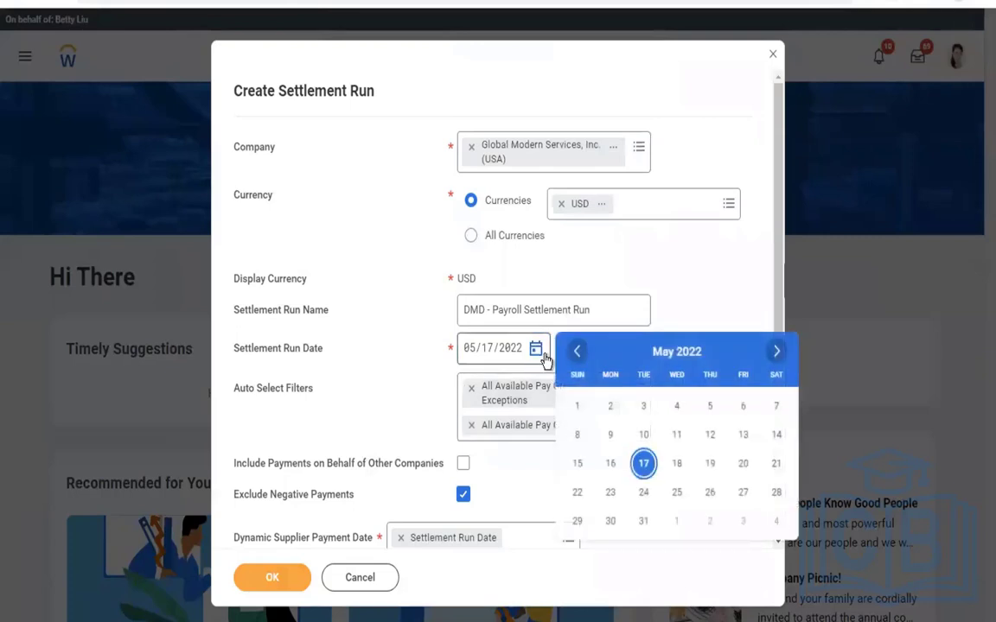
click(609, 470)
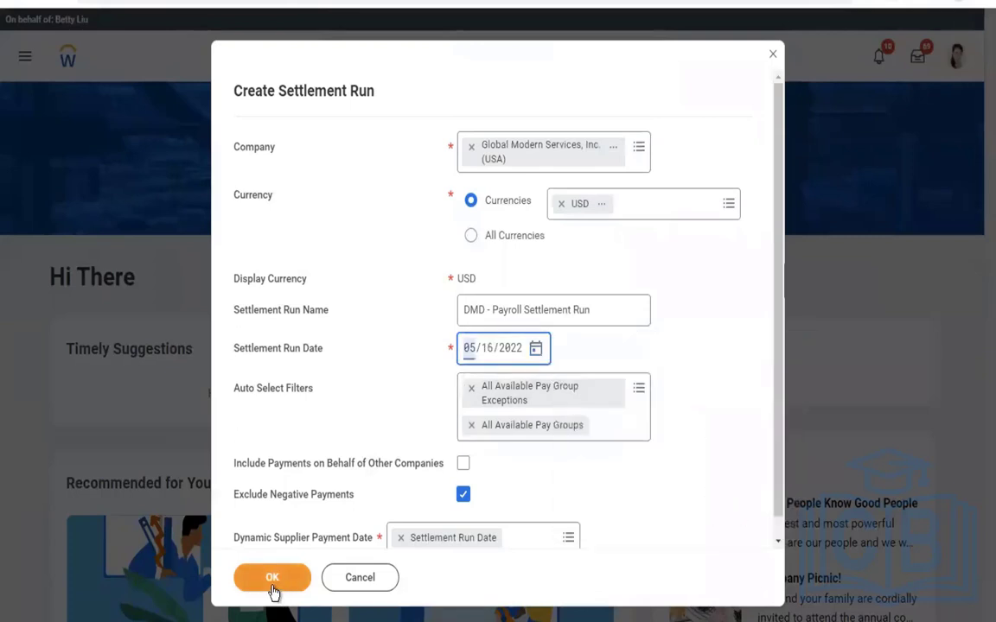
click(273, 581)
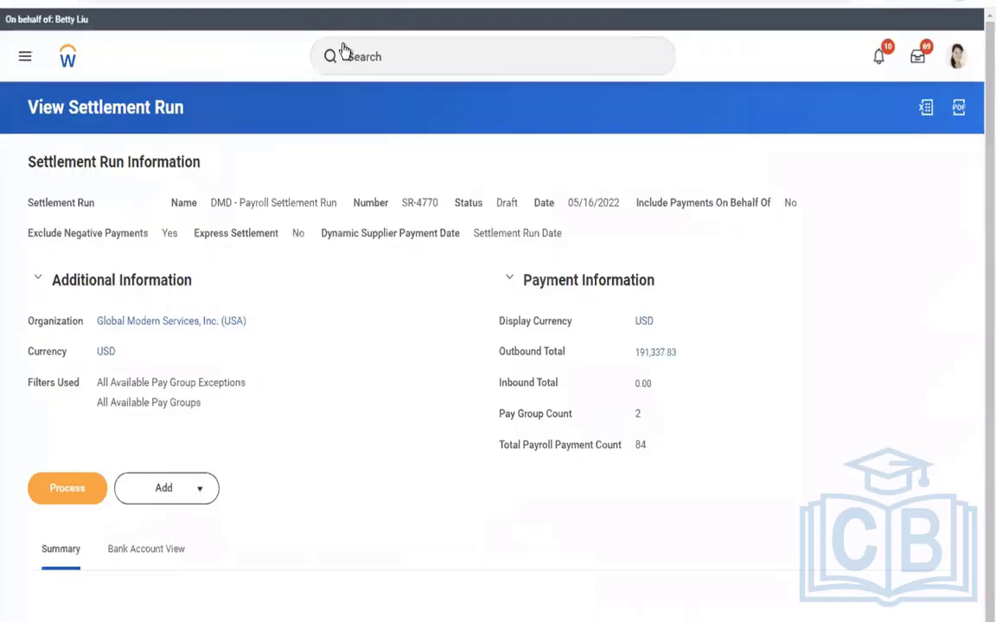
Review the settlement run summary and addable payment types, and open the payment details for USA Semi-monthly Professional Corporate.
scroll(354, 448, down, 3)
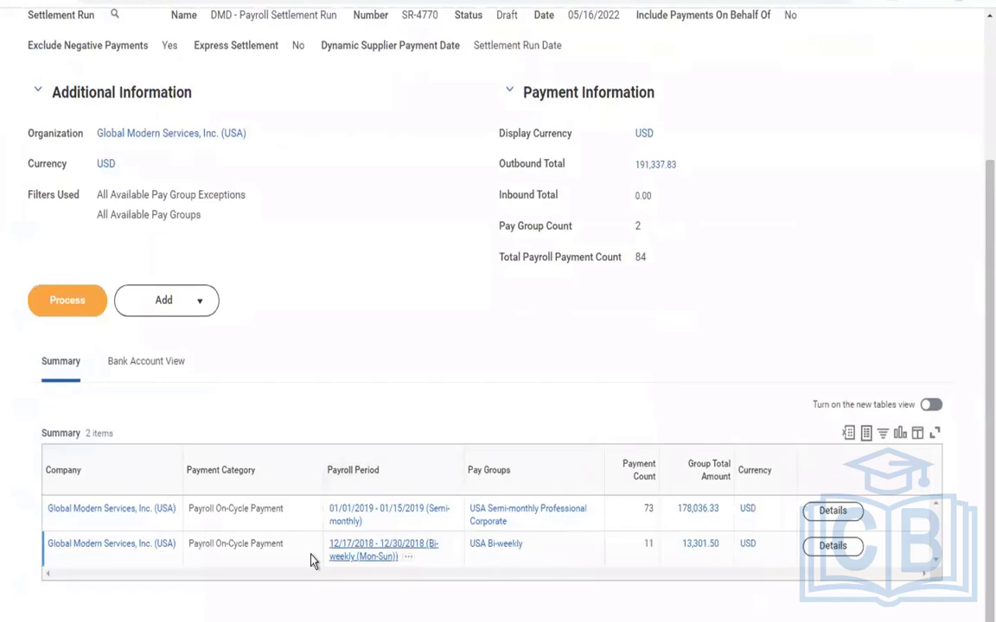
click(201, 305)
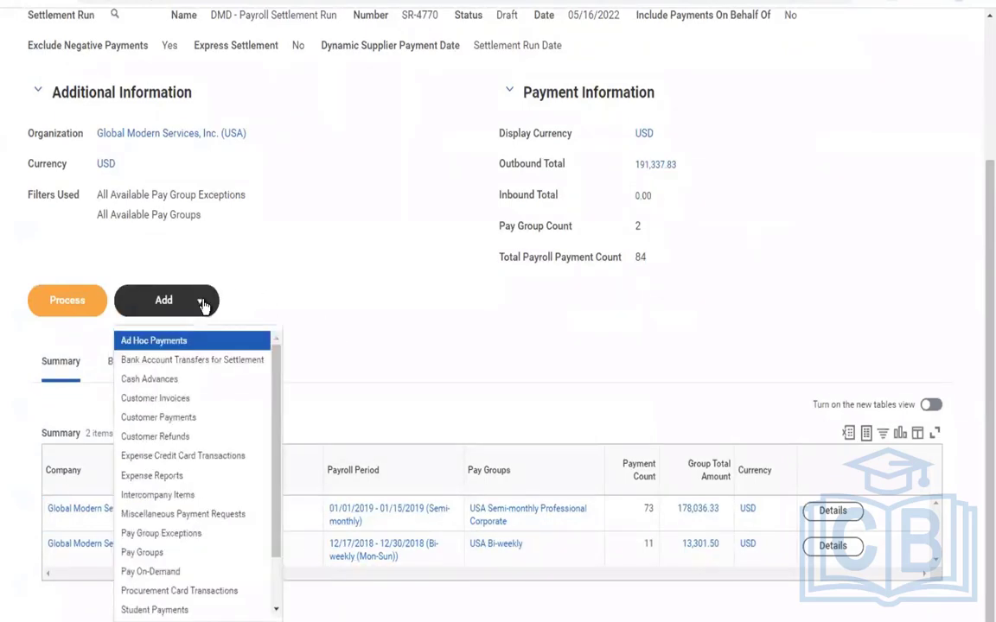
click(359, 364)
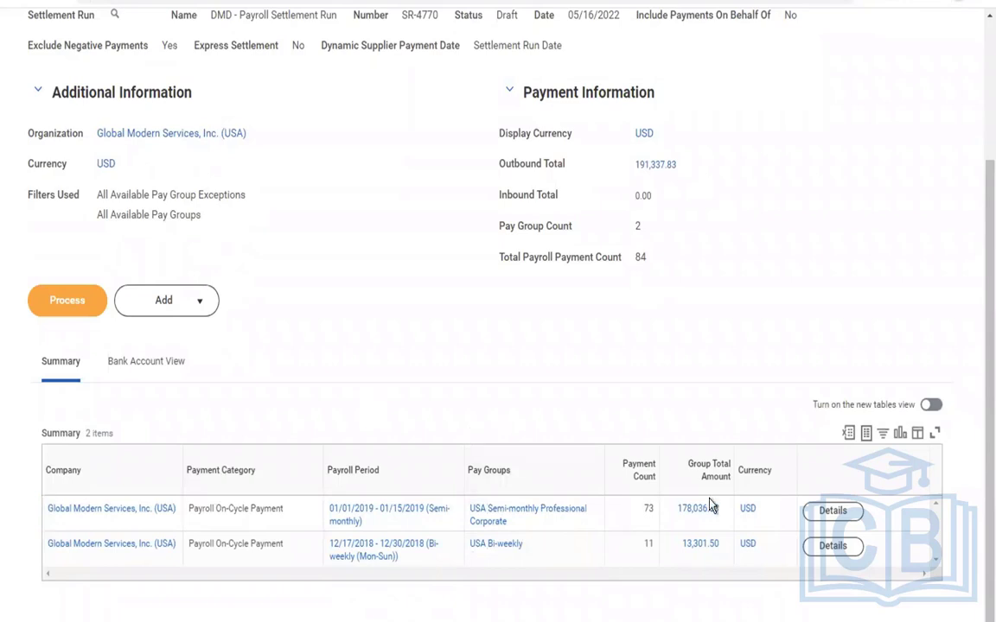
click(829, 513)
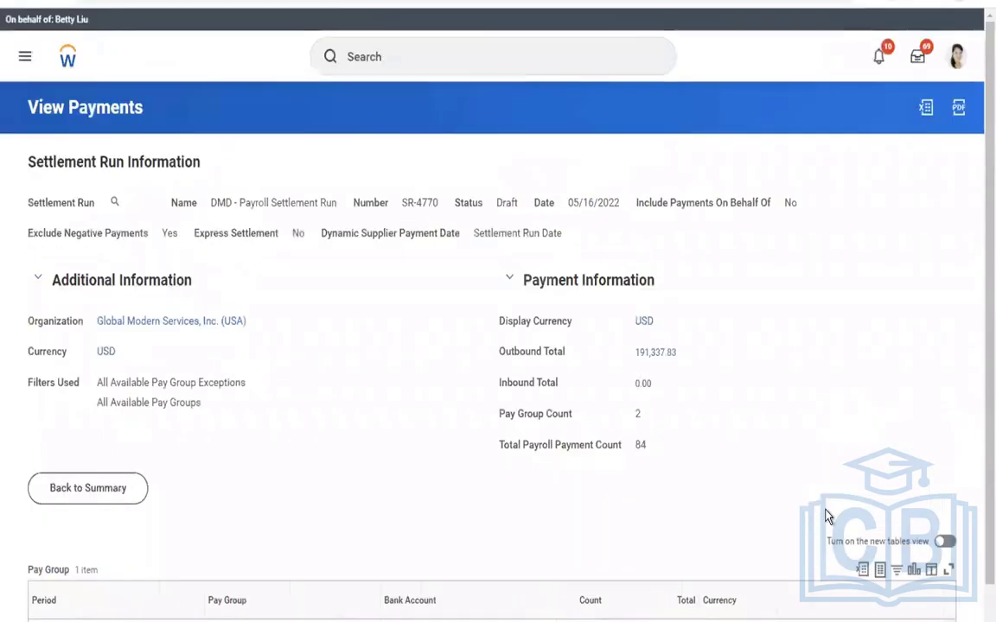
Return from the payment details to the run summary, then process the DMD - Payroll Settlement Run and refresh its progress.
scroll(893, 234, down, 1)
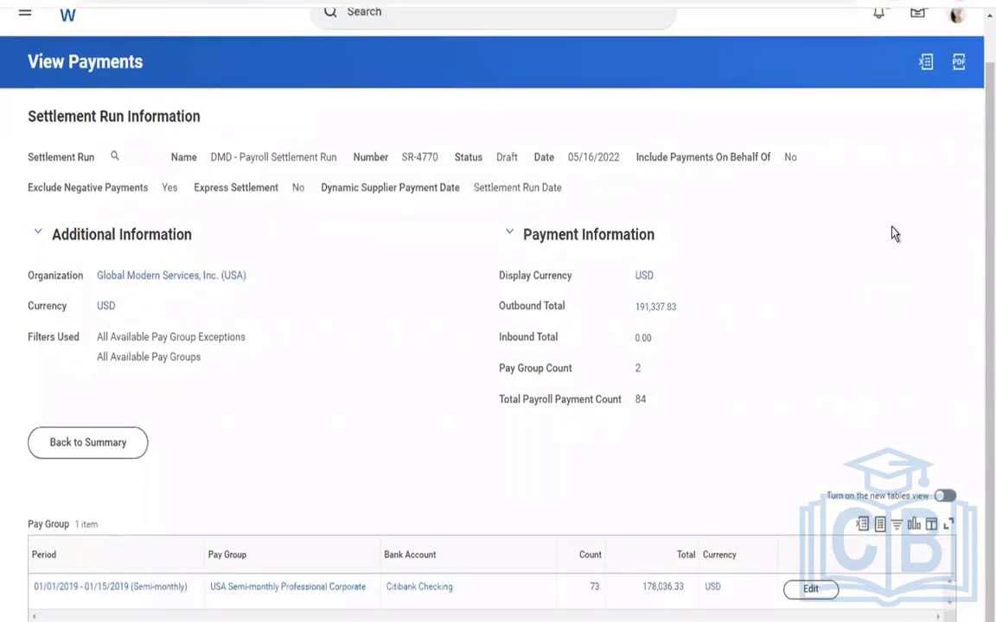
scroll(893, 234, up, 1)
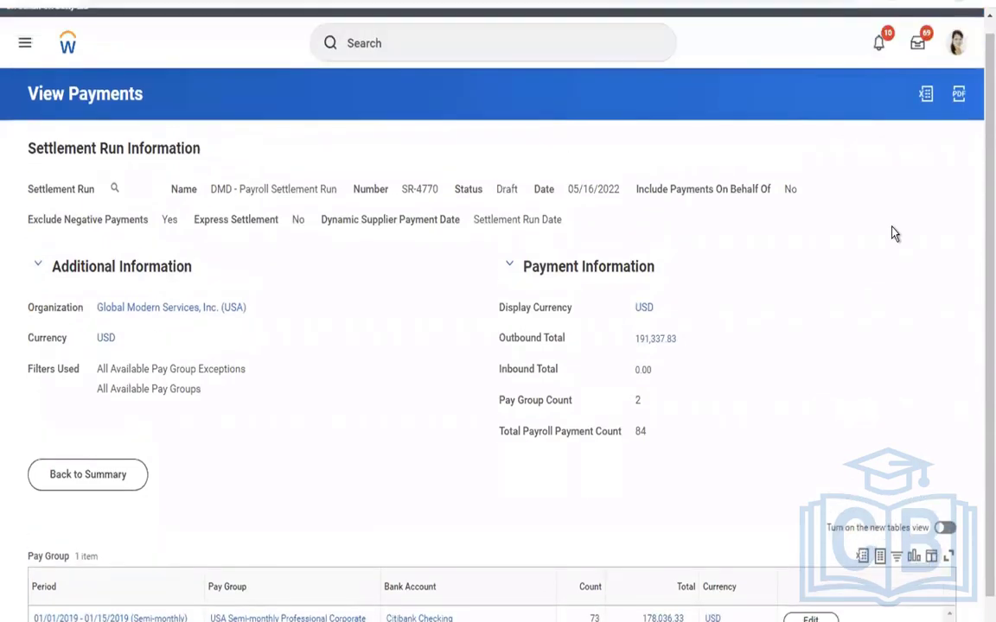
click(127, 492)
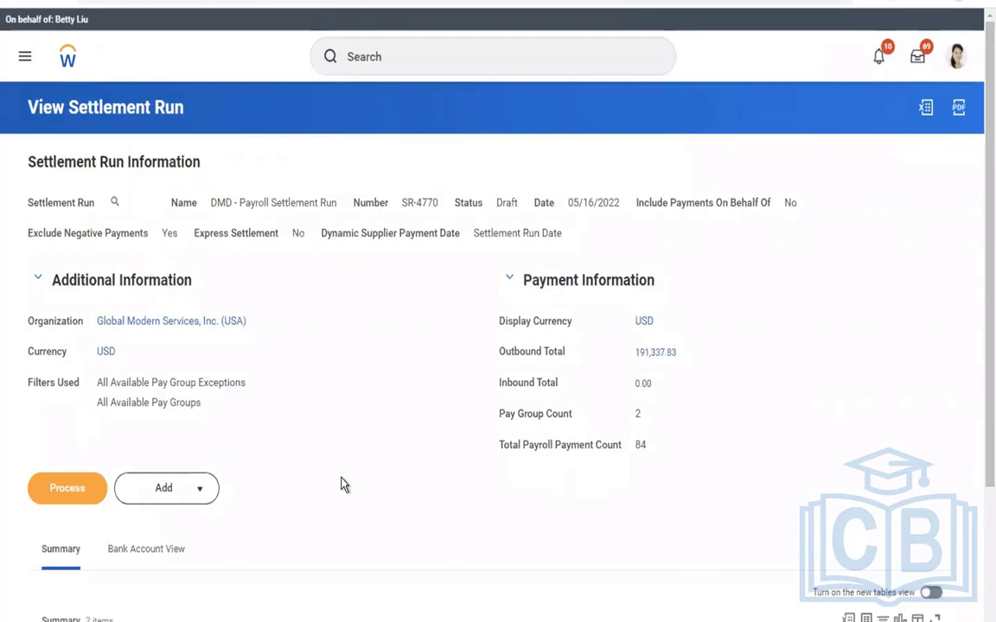
scroll(342, 485, down, 2)
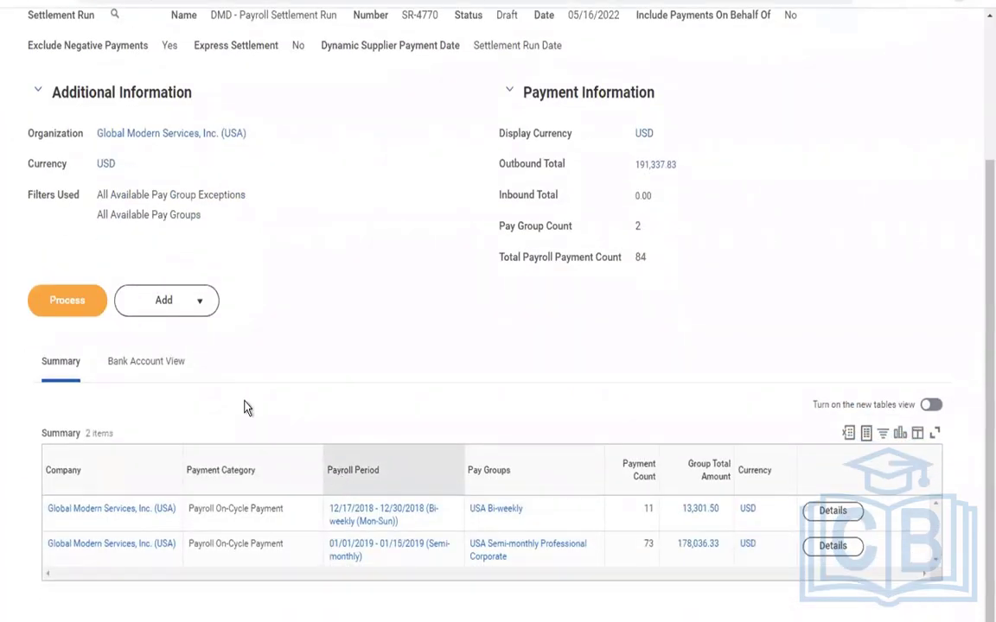
click(71, 301)
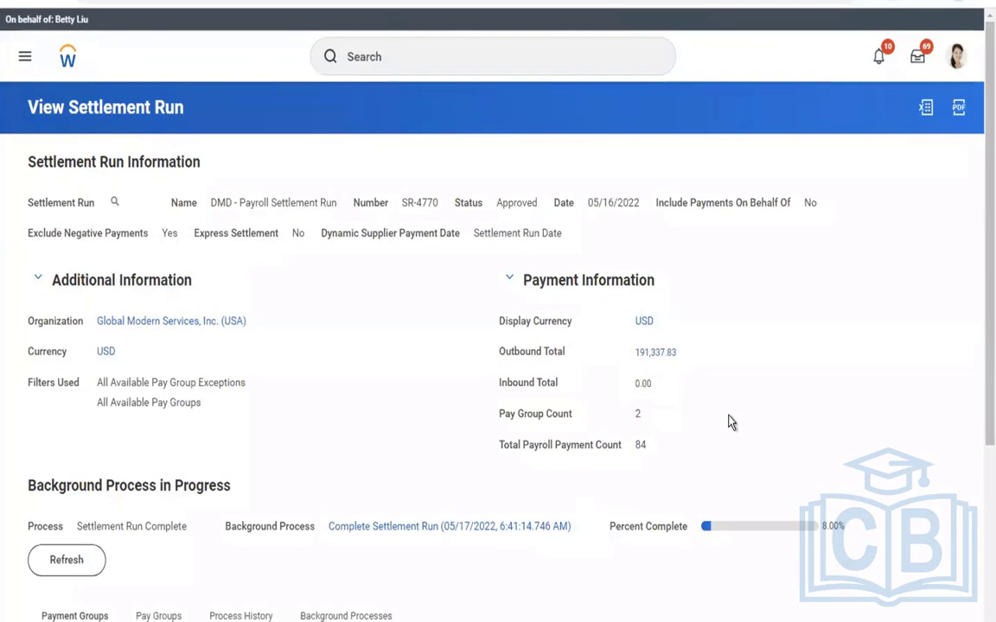
click(53, 561)
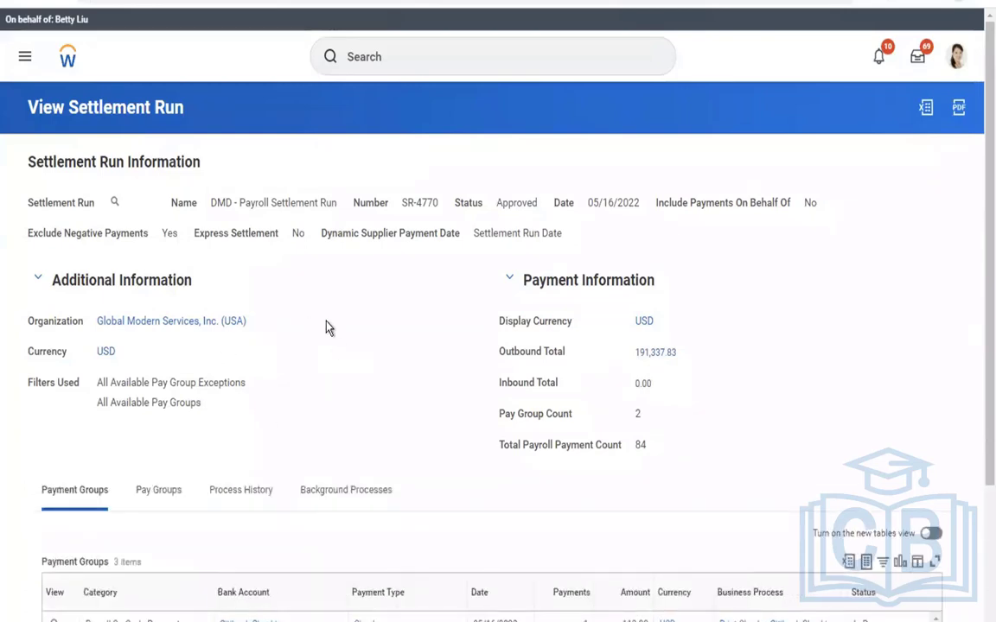
Review the processed settlement run's payment groups, pay groups, process history and related business processes.
scroll(327, 327, down, 3)
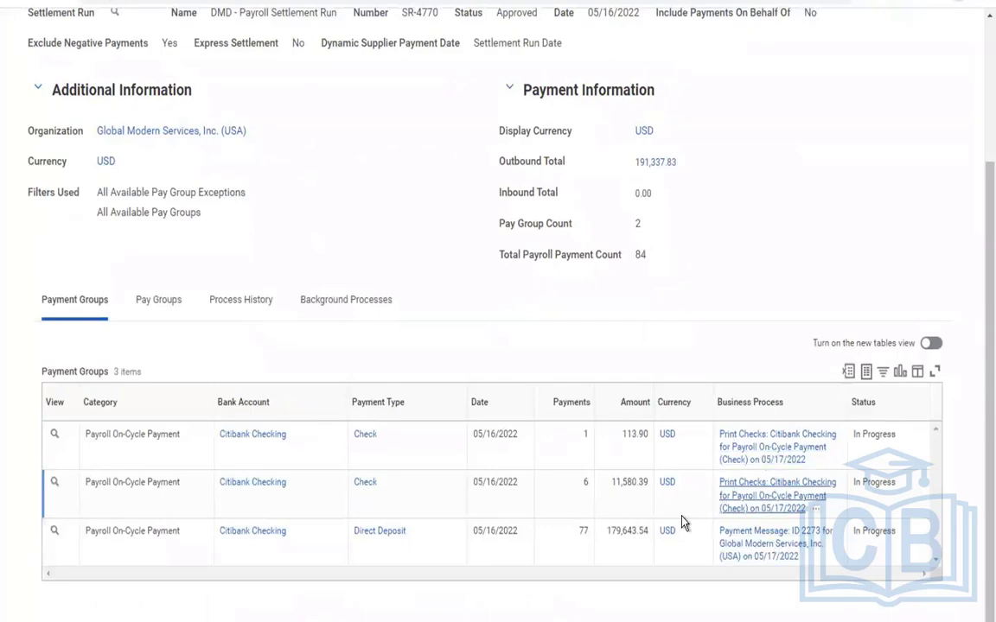
click(149, 316)
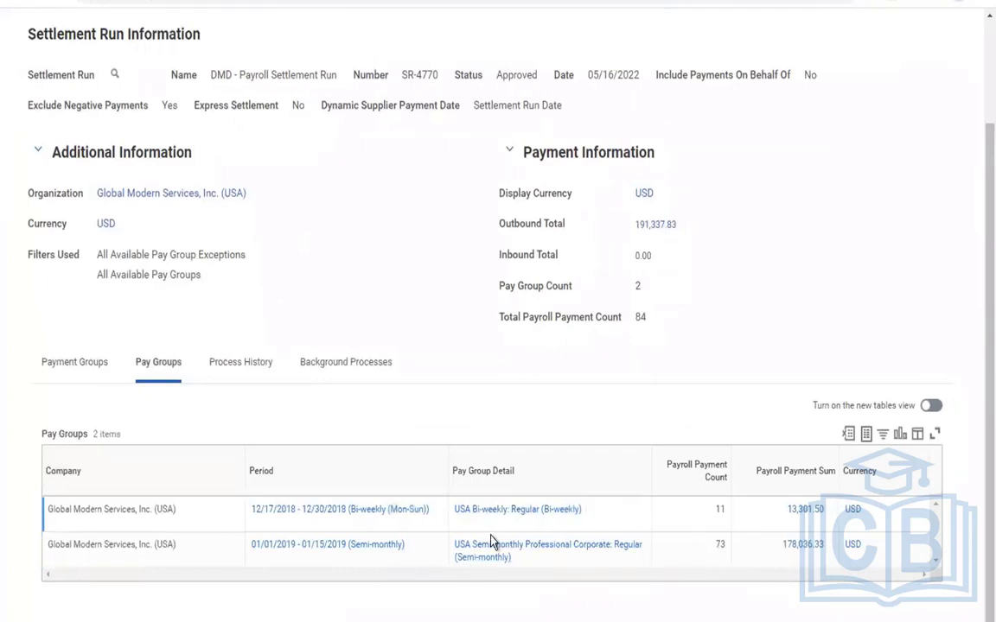
click(259, 363)
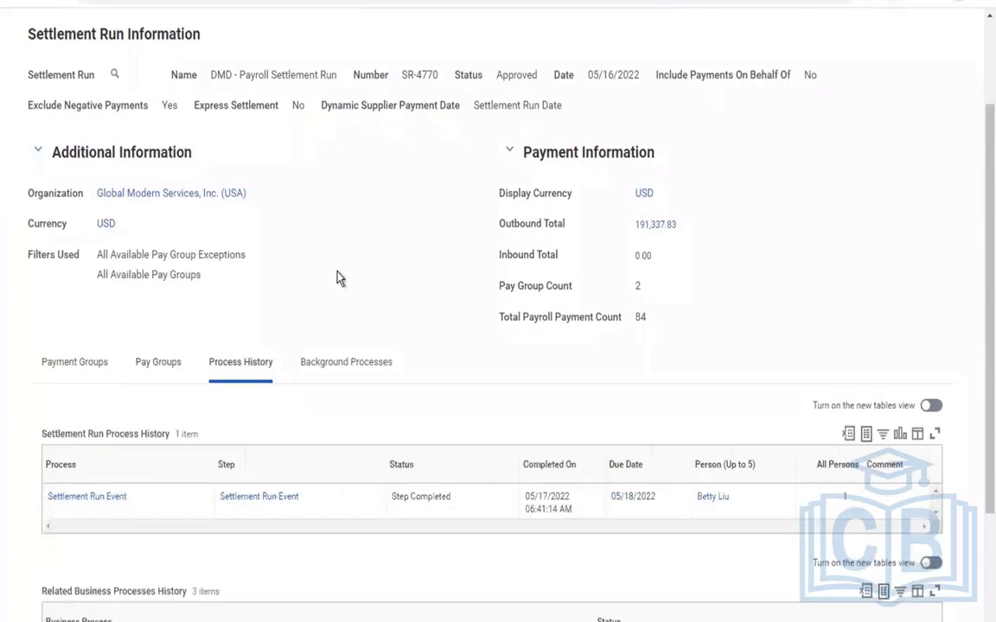
scroll(339, 277, down, 3)
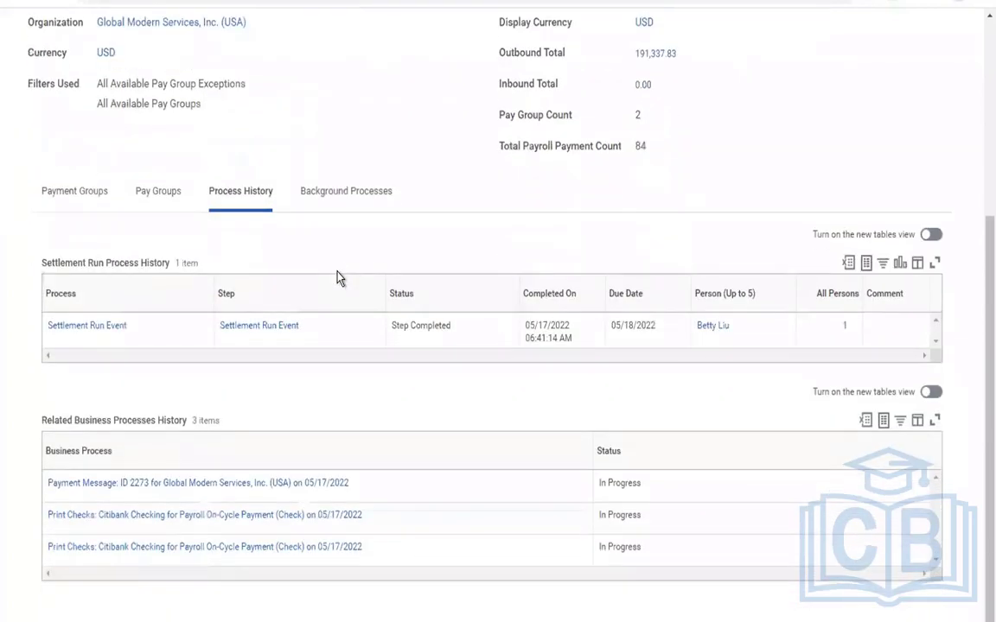
scroll(338, 277, up, 5)
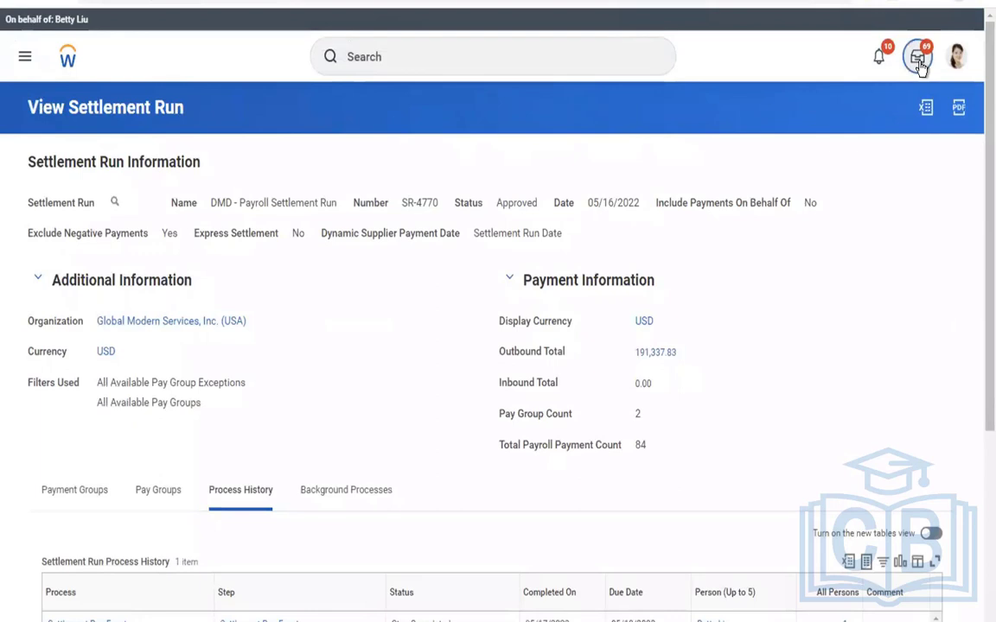
Open the newest Print Checks: Prepare Check Numbers task from the inbox and submit it with the Print Checks option.
click(919, 65)
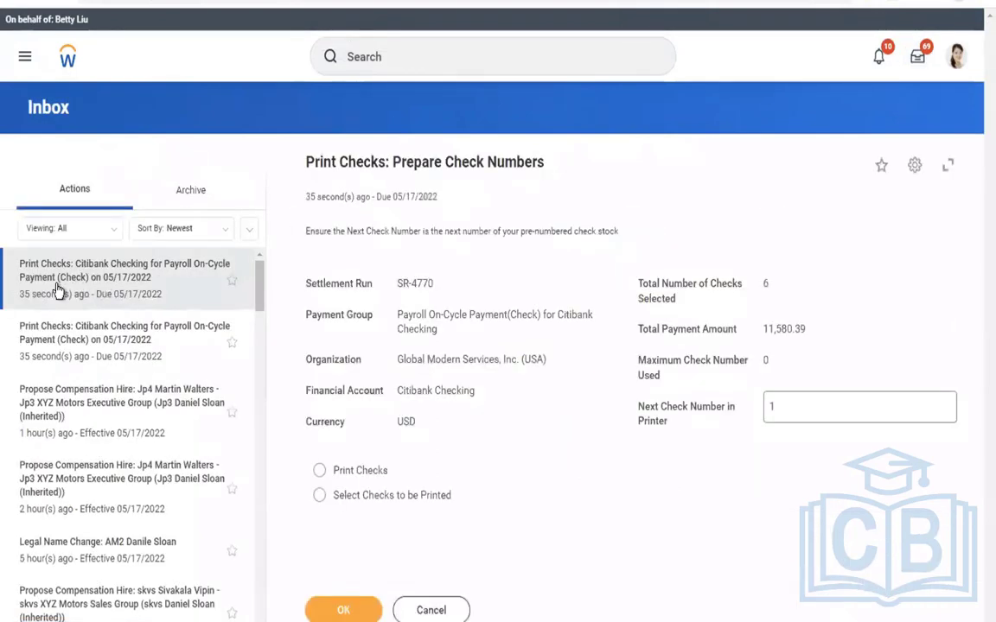
click(877, 66)
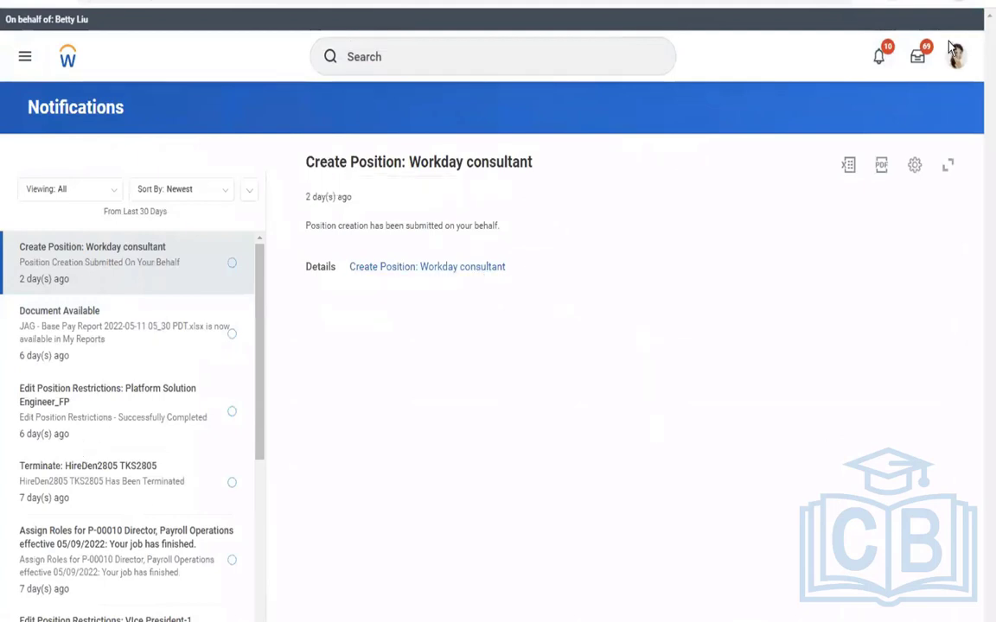
click(915, 61)
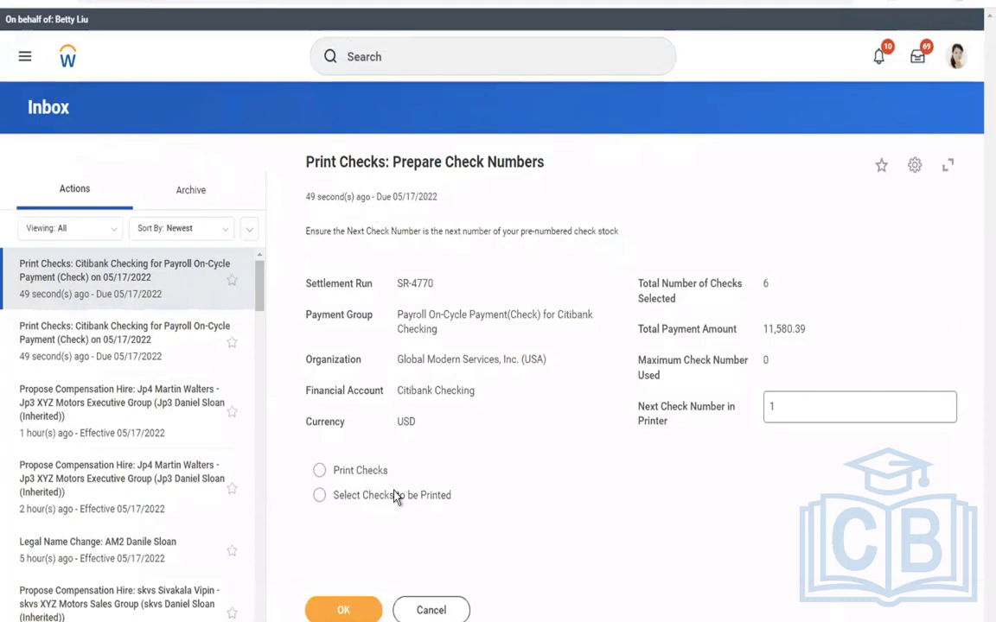
click(319, 472)
drag(771, 284, 764, 281)
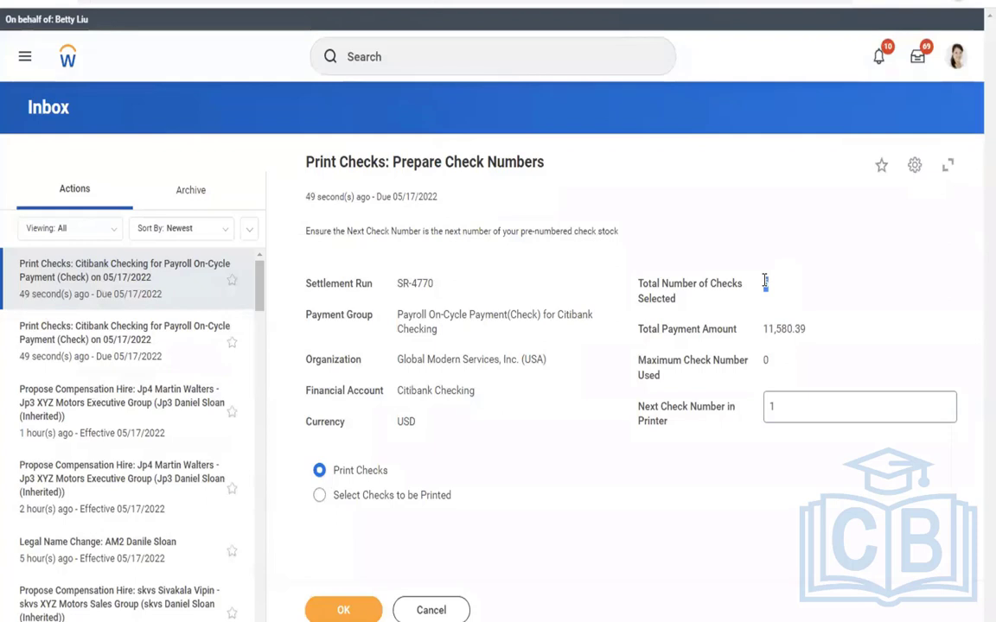
click(347, 503)
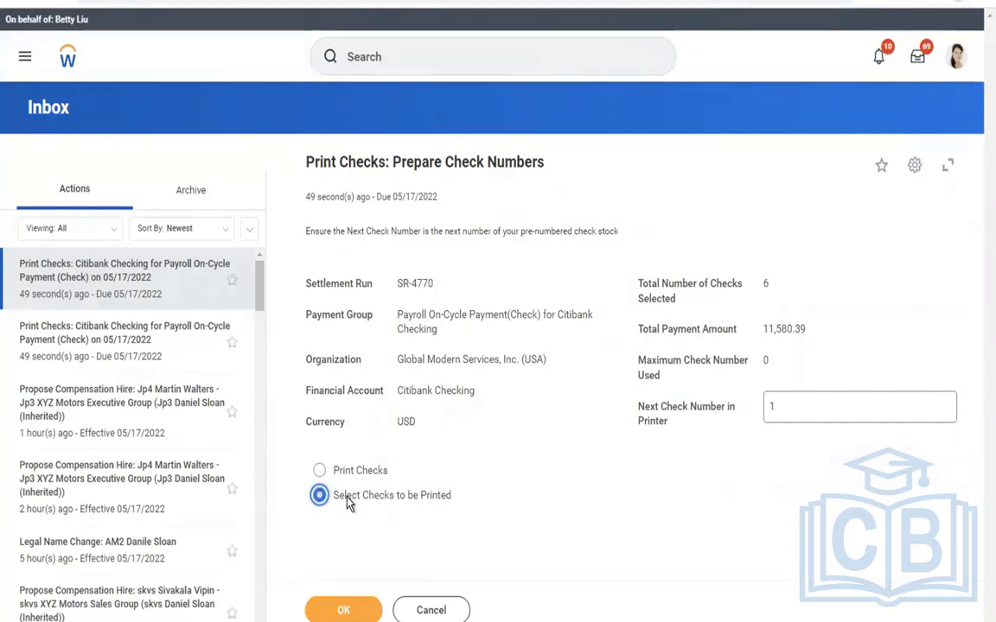
click(331, 477)
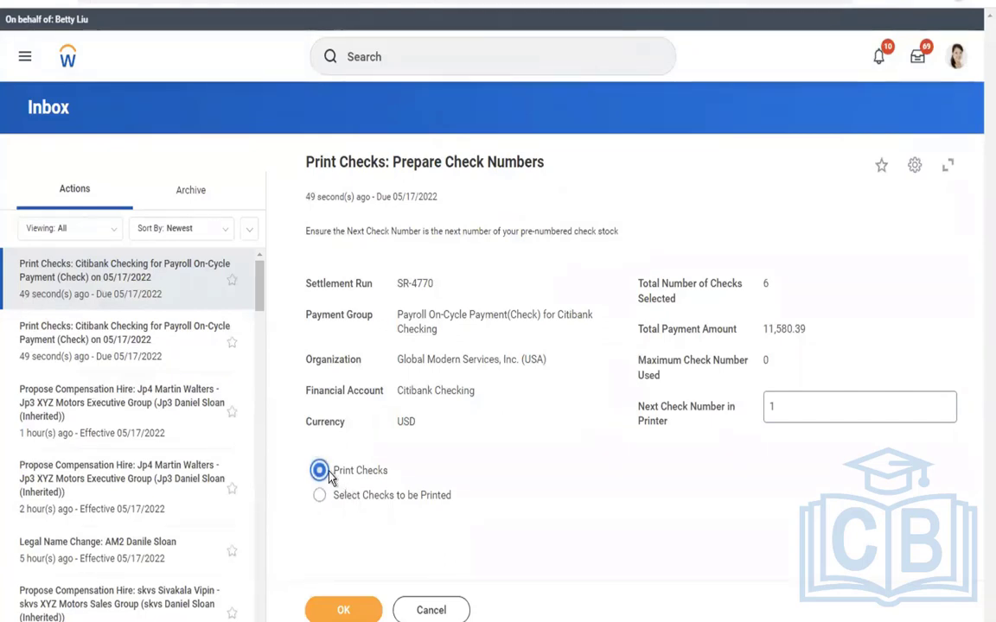
click(345, 611)
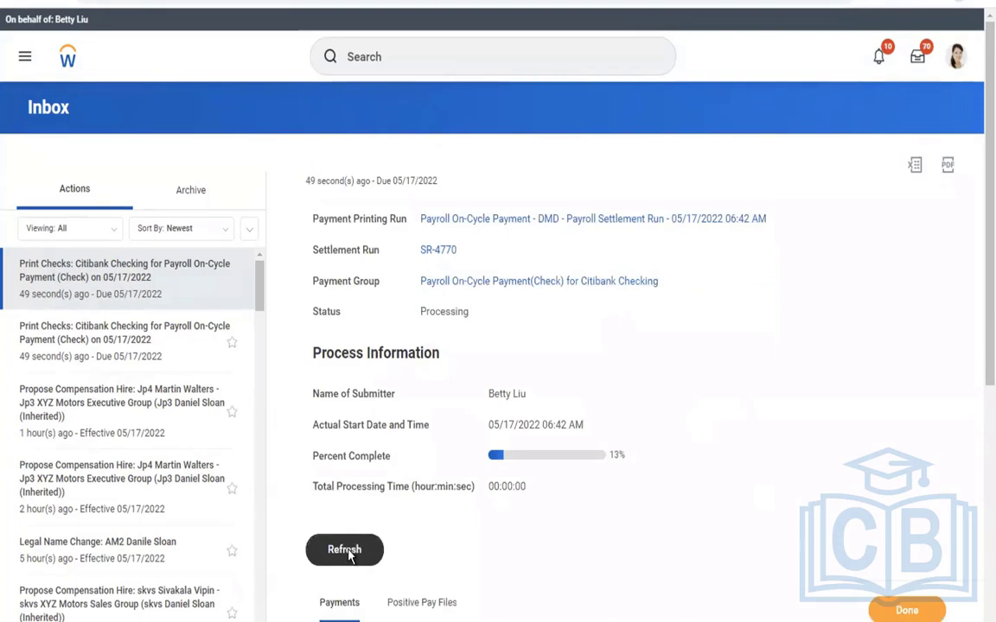
Refresh the payment printing run until processing finishes and review its positive pay files.
click(350, 556)
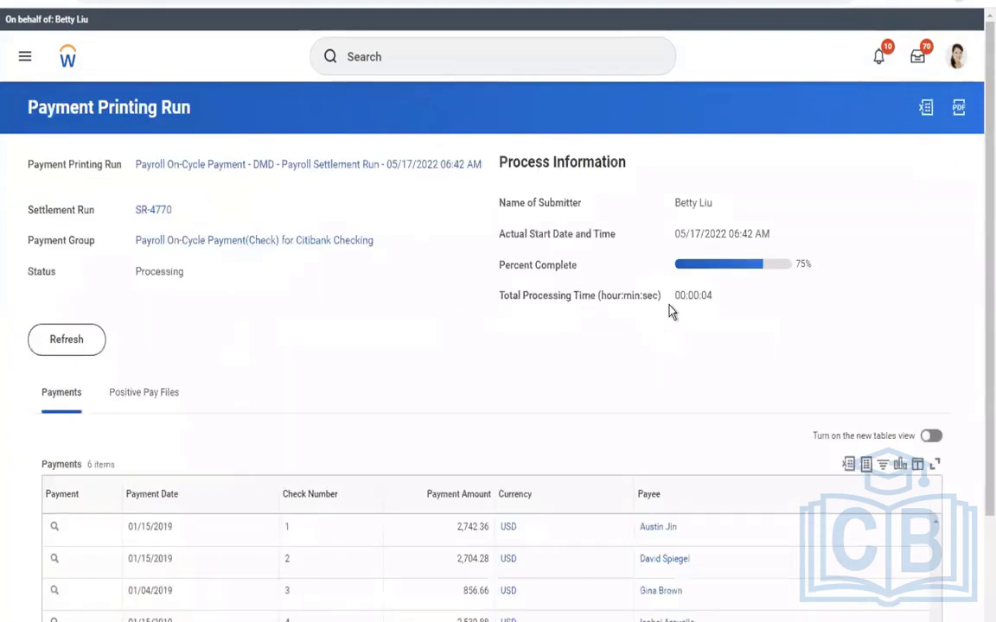
click(68, 341)
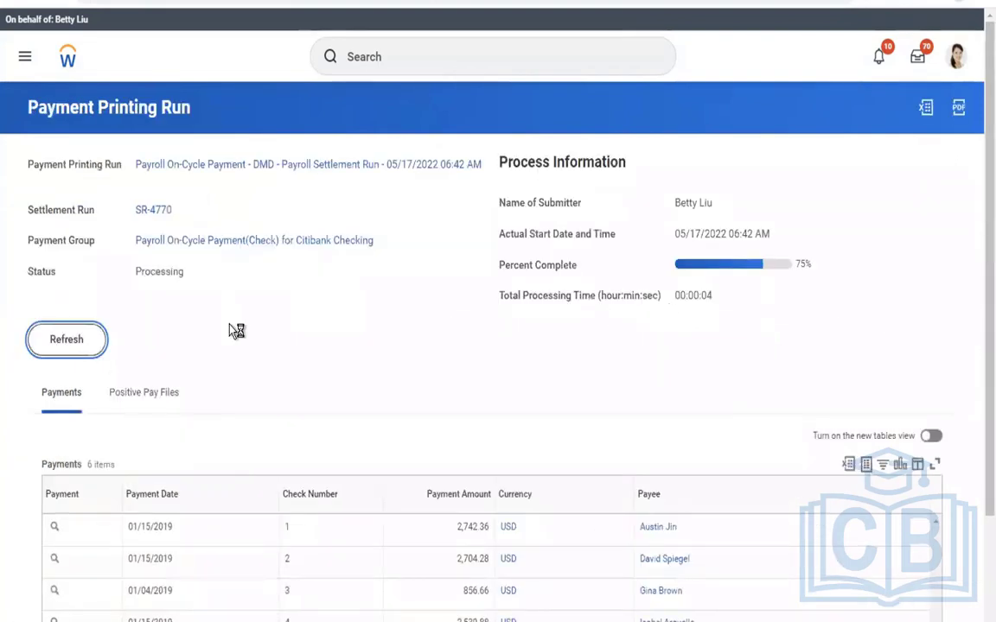
click(59, 344)
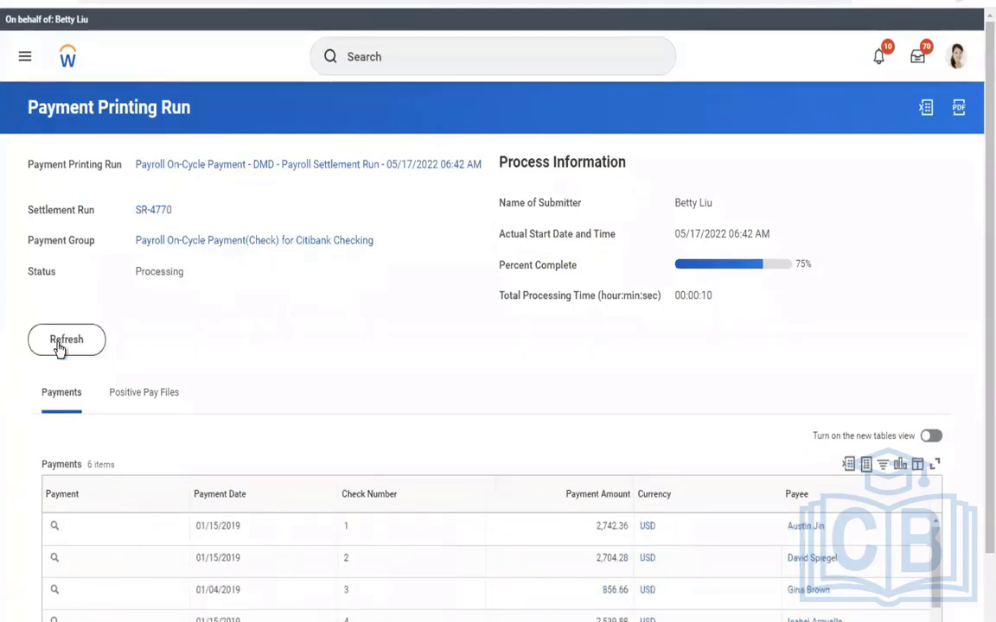
click(59, 346)
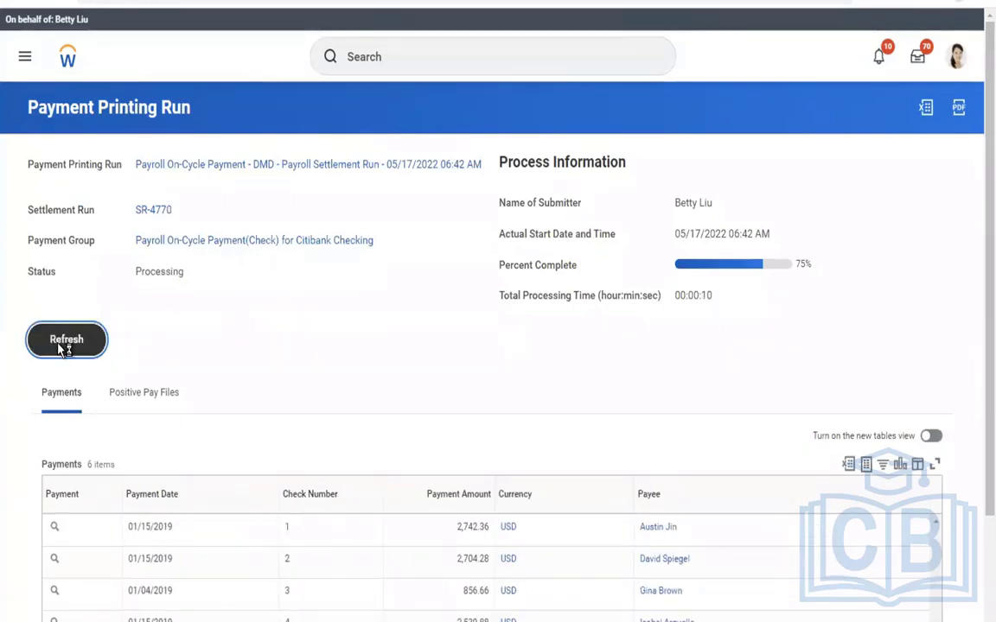
click(59, 346)
click(144, 391)
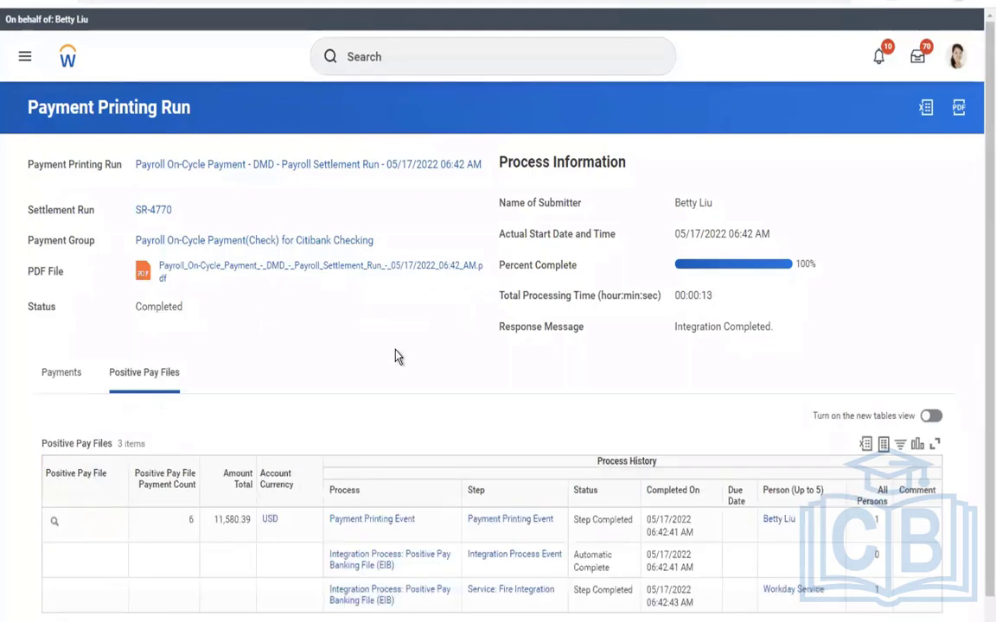
scroll(396, 355, down, 1)
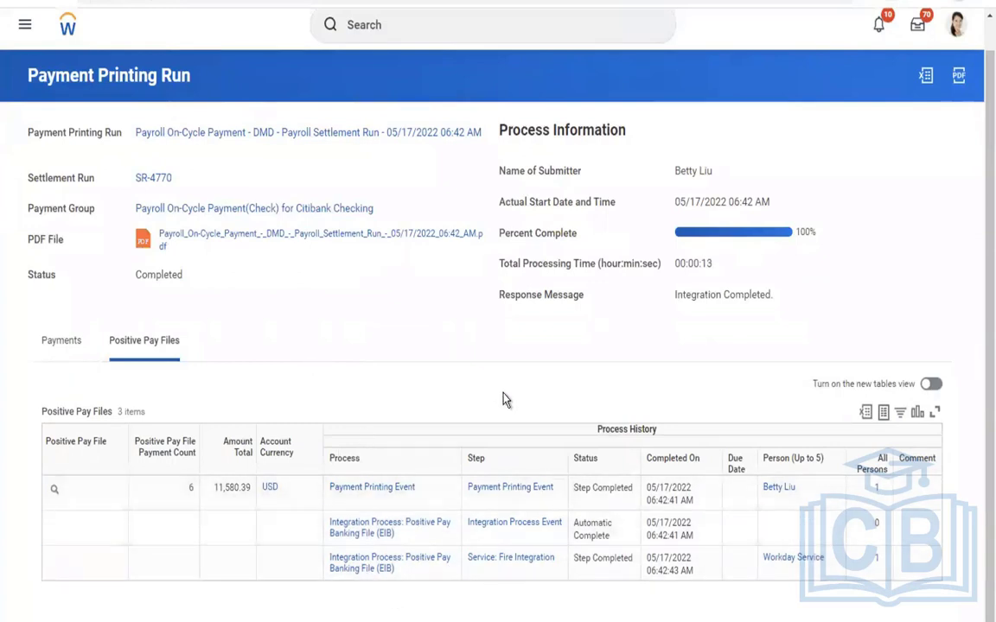
Open the printing run's check PDF and examine the first check's bank line, earnings, deductions and taxes, plus the checks that follow.
click(191, 247)
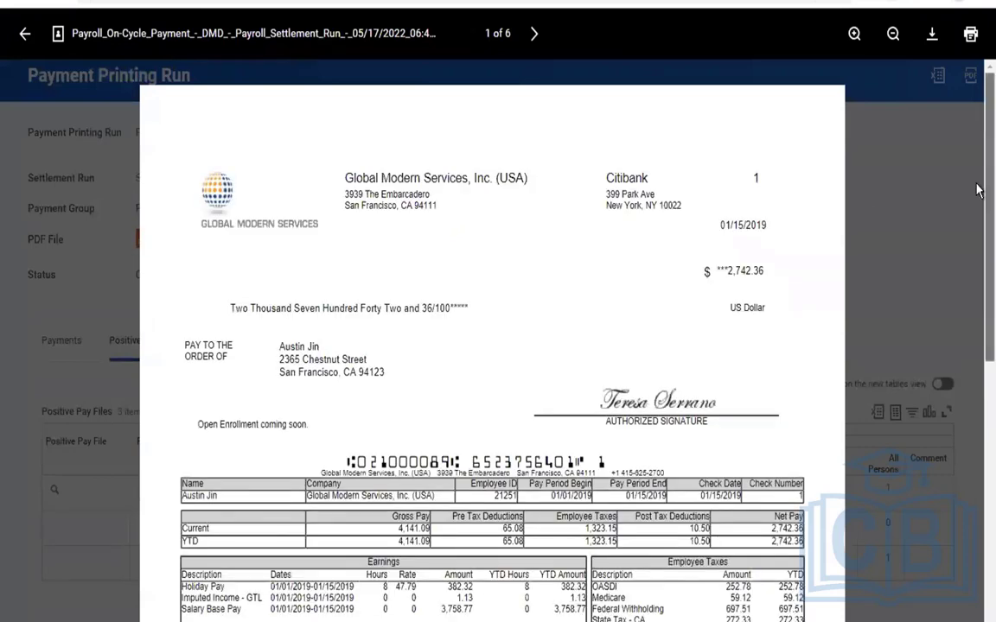
scroll(975, 294, down, 3)
scroll(977, 433, down, 3)
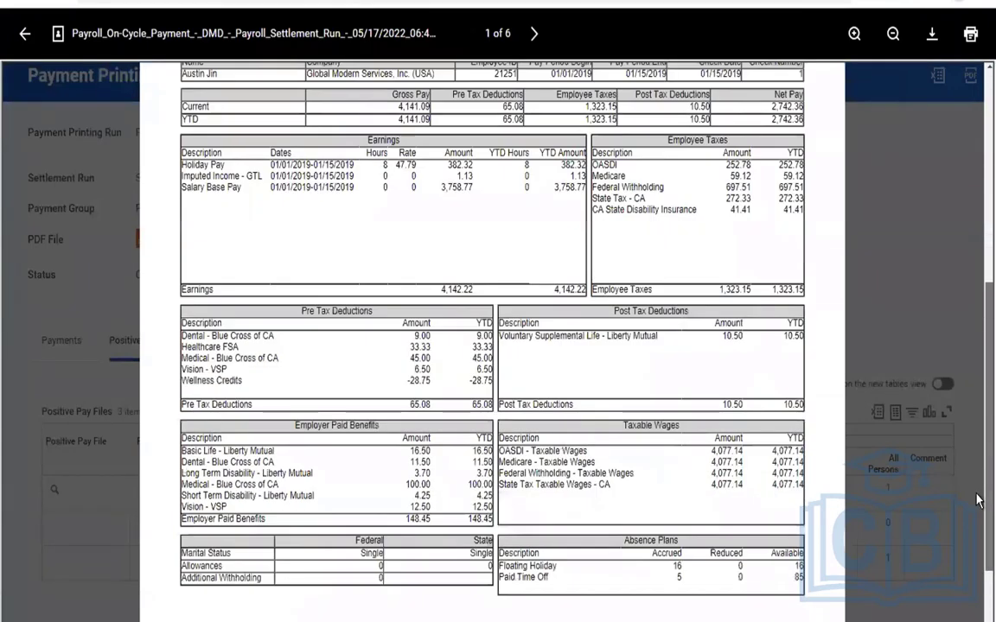
scroll(978, 460, up, 6)
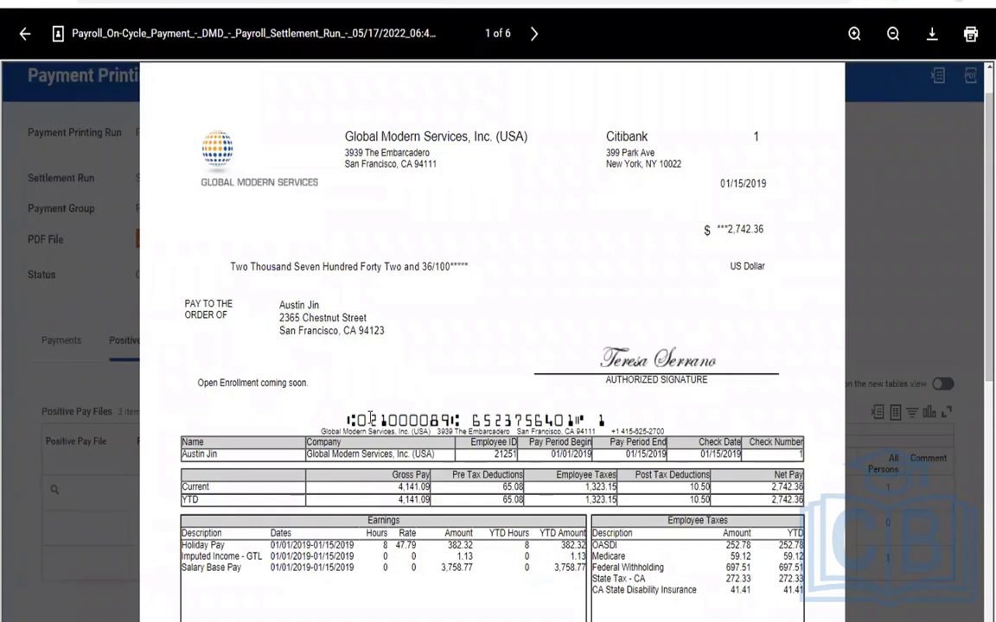
drag(337, 420, 594, 420)
click(677, 397)
scroll(401, 363, down, 2)
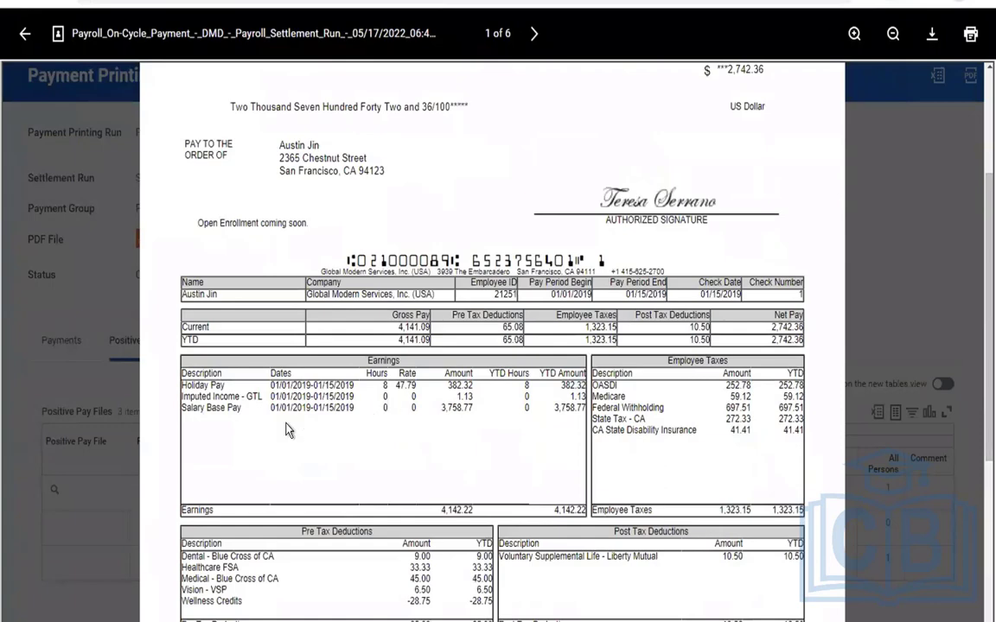
scroll(289, 429, down, 3)
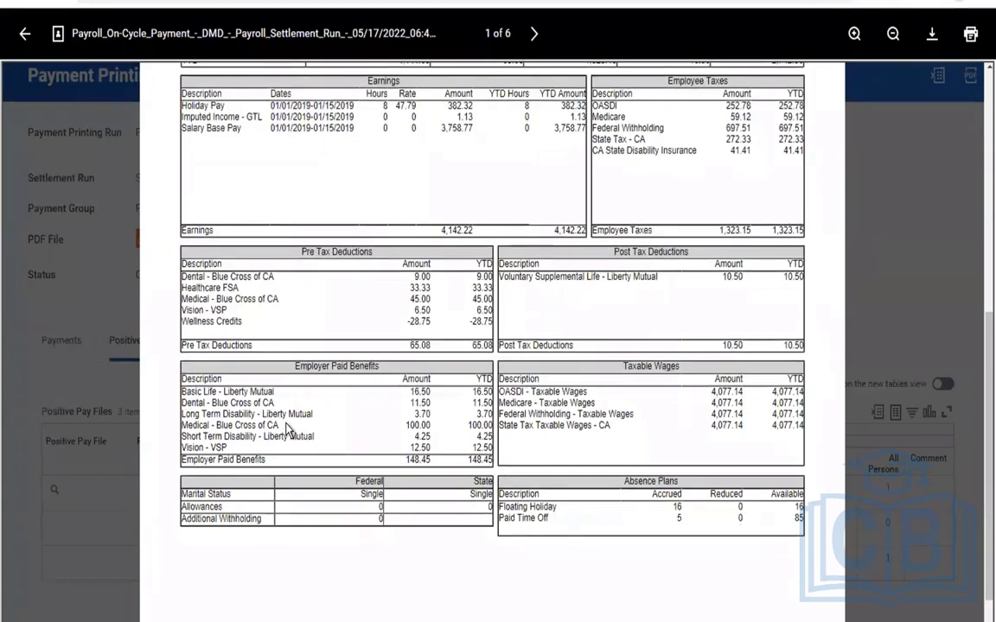
scroll(287, 429, down, 1)
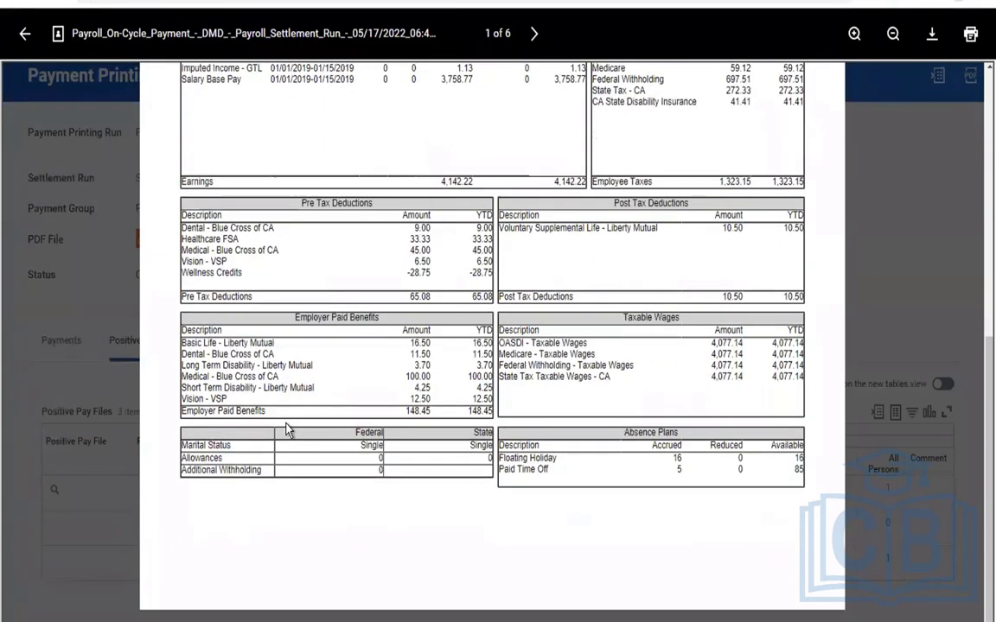
scroll(288, 422, up, 1)
scroll(287, 422, up, 10)
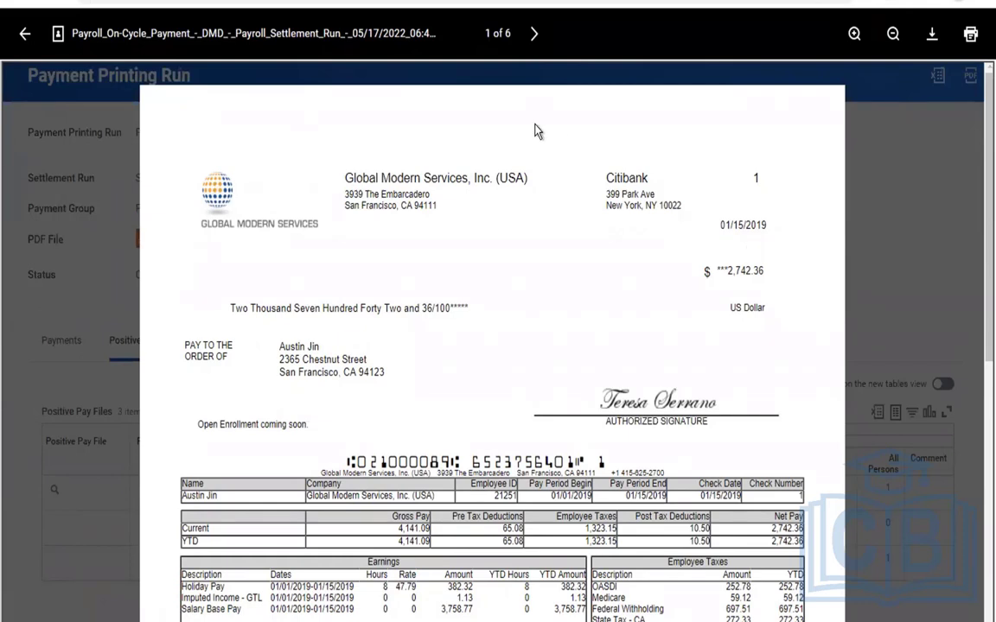
click(533, 36)
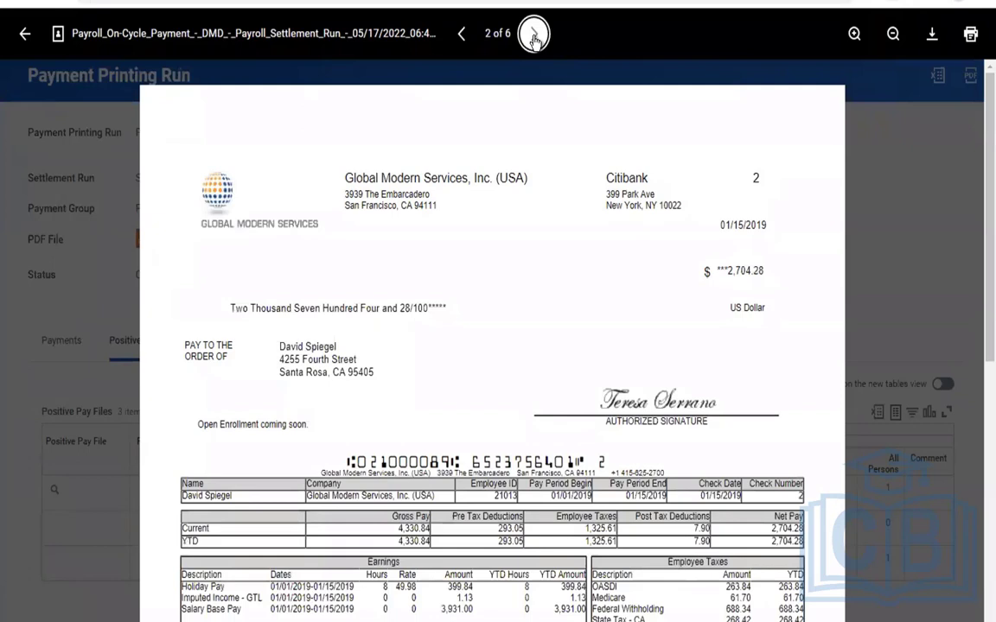
click(532, 38)
Download the check PDF and look over its check pages in the browser's viewer.
click(930, 38)
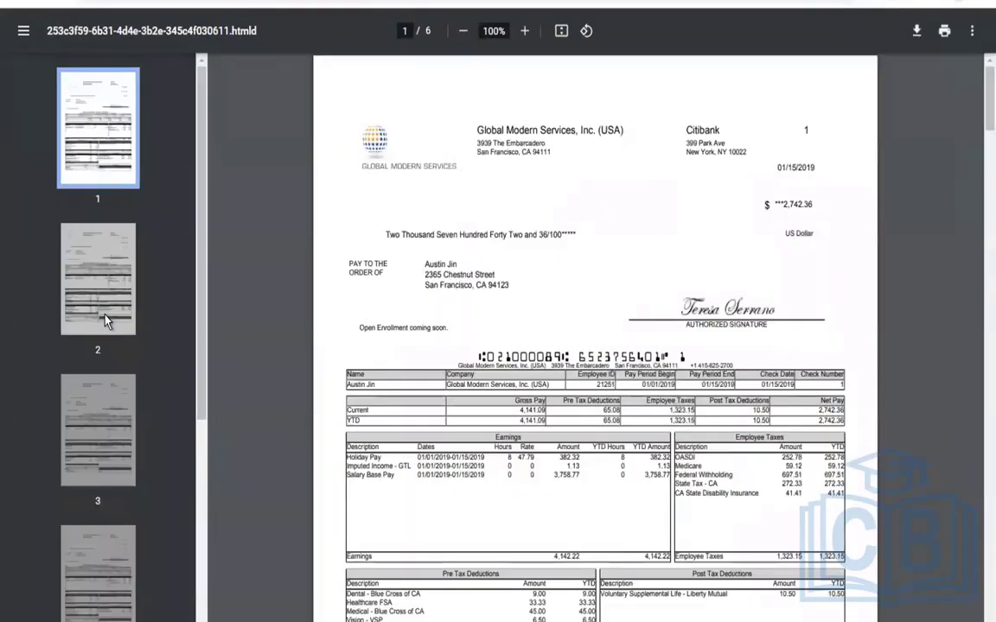
click(106, 320)
key(Up)
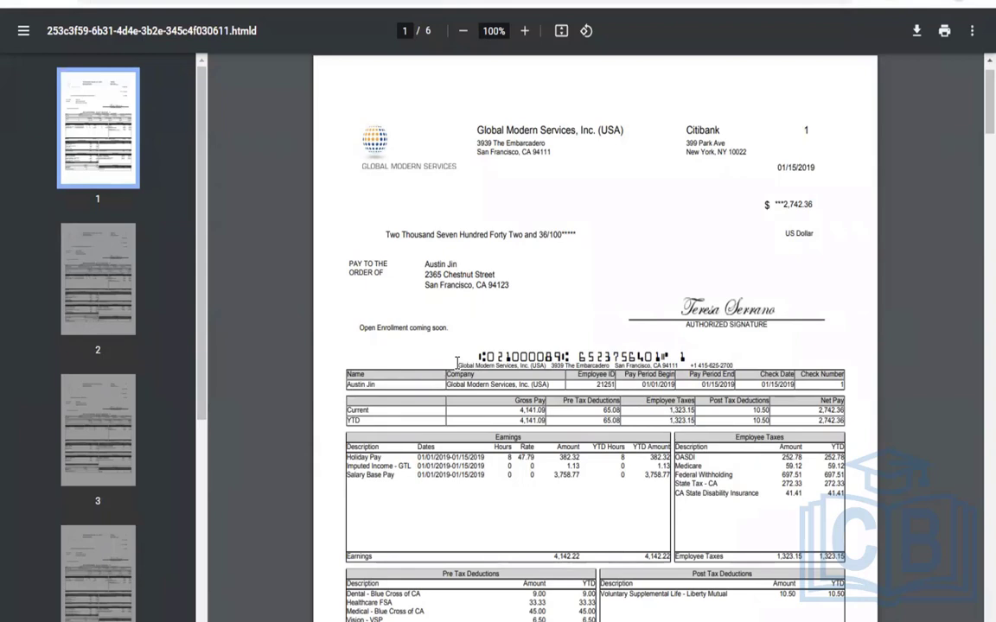
scroll(457, 363, down, 1)
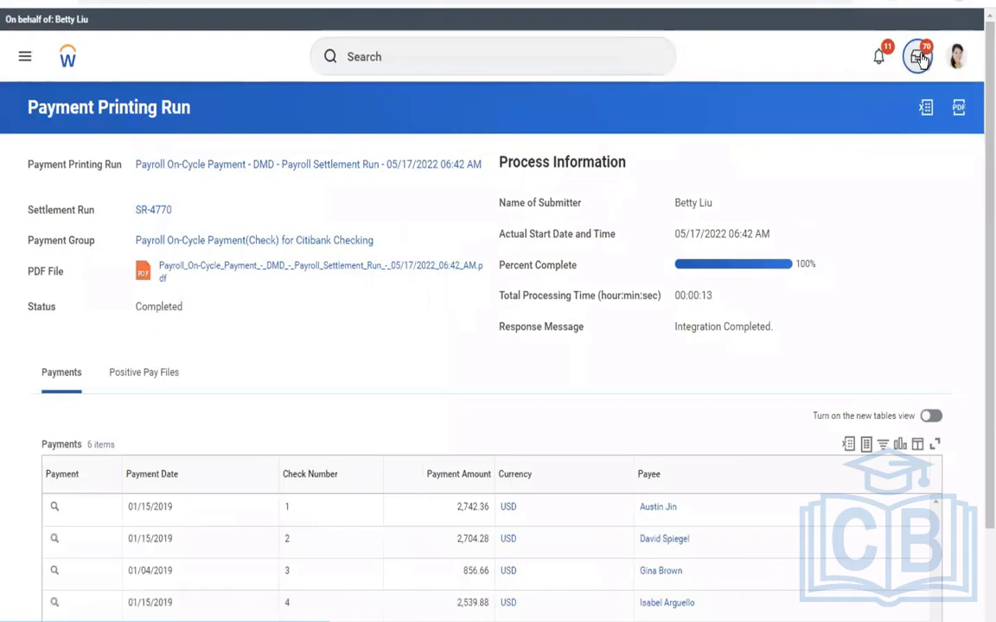
Check the inbox for the remaining Print Checks: Prepare Check Numbers task and stop the current proxy session.
click(920, 57)
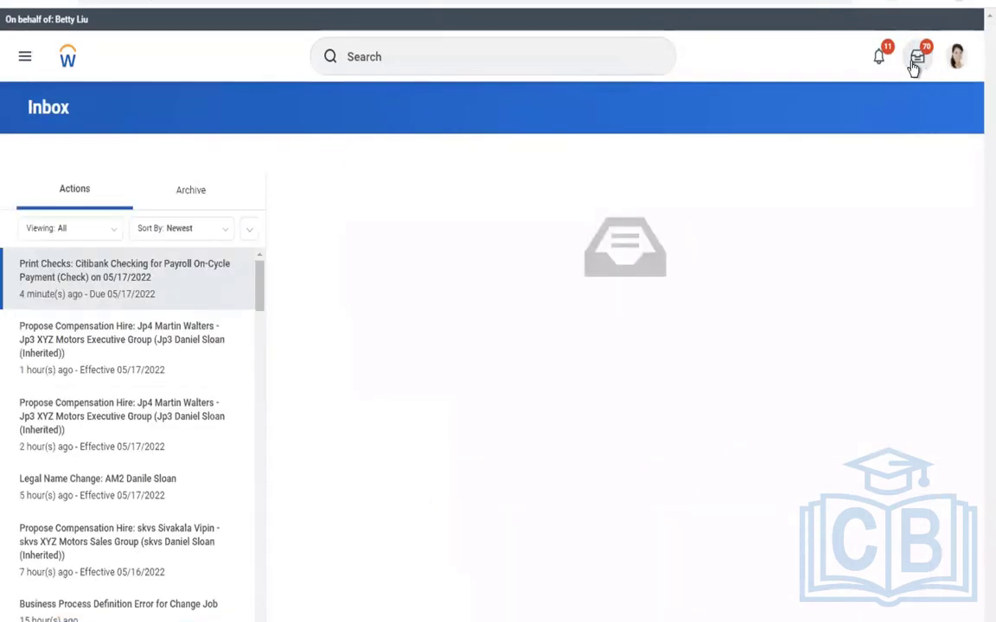
click(914, 65)
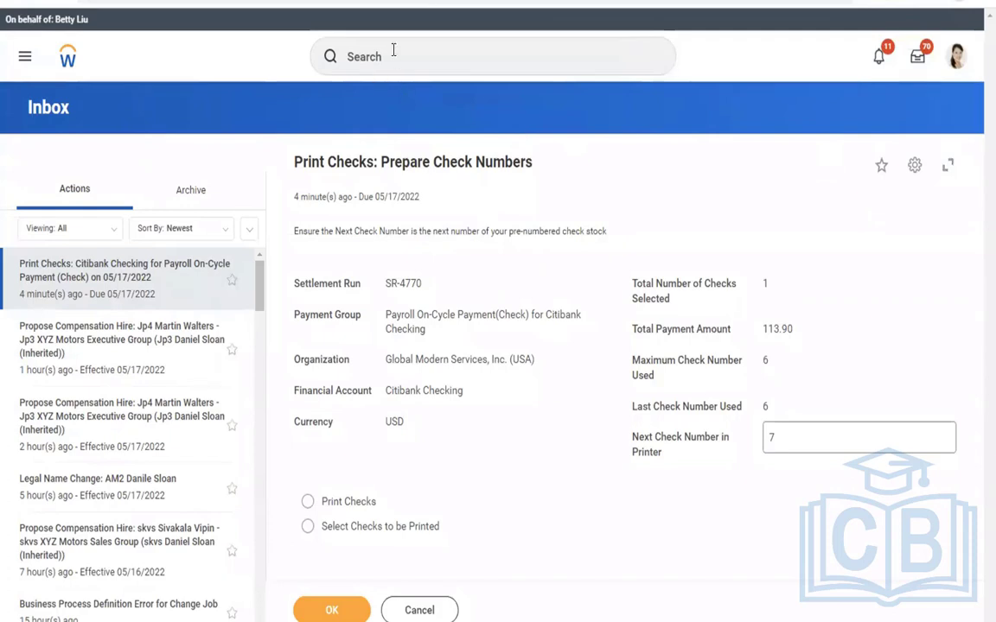
click(393, 50)
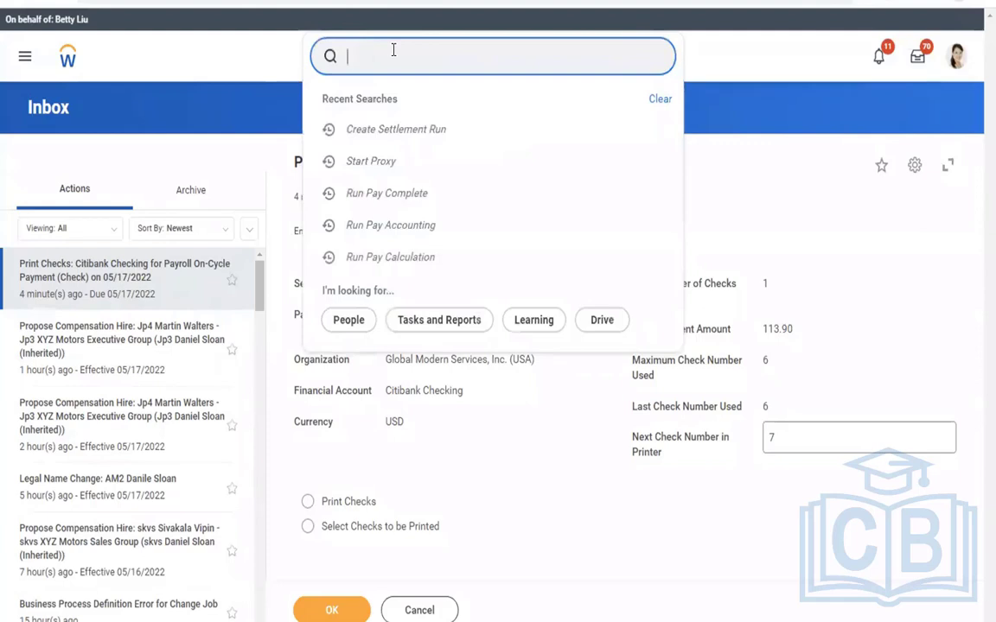
text(stop proxy)
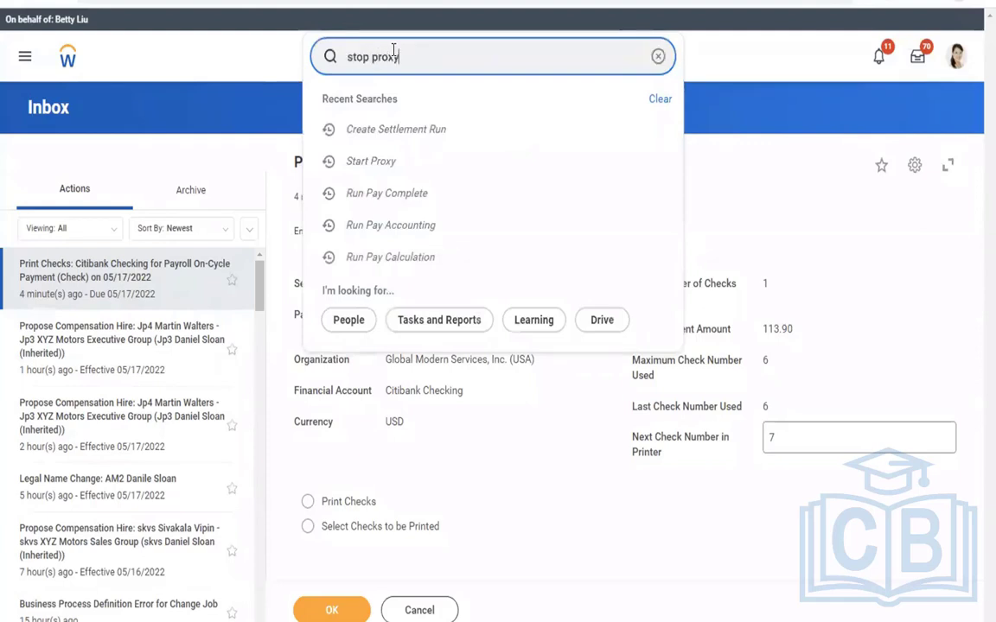
click(391, 107)
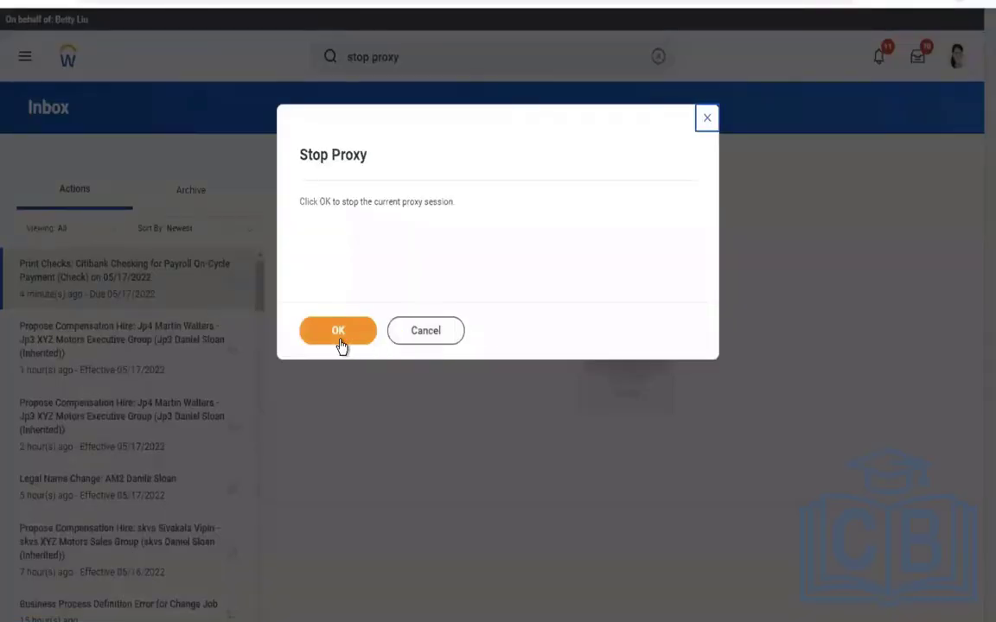
click(339, 342)
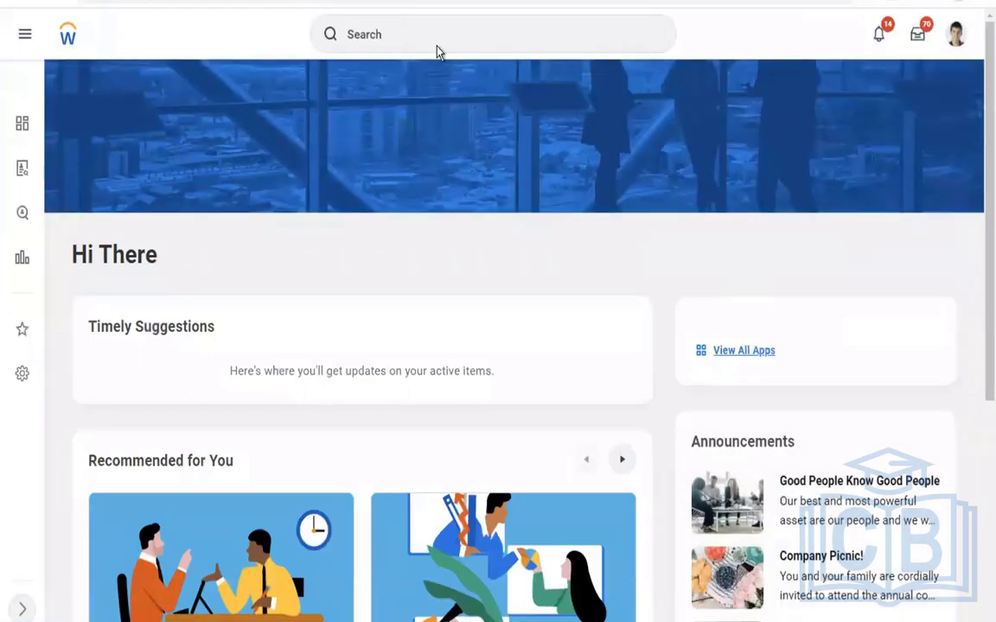
Find the Director, Payroll Operations by name and open that worker's profile.
scroll(439, 52, down, 5)
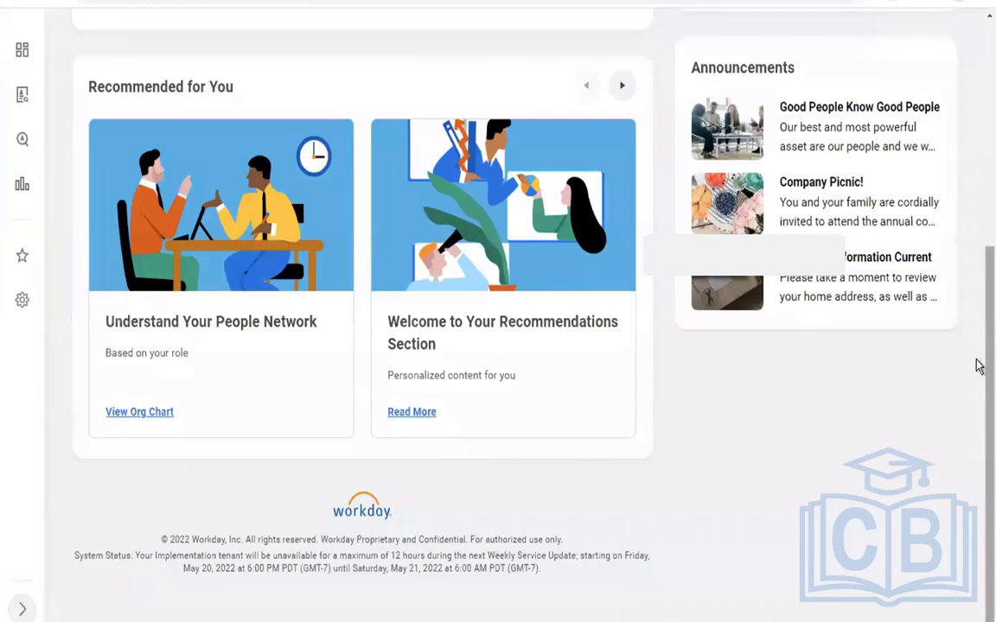
drag(988, 363, 988, 127)
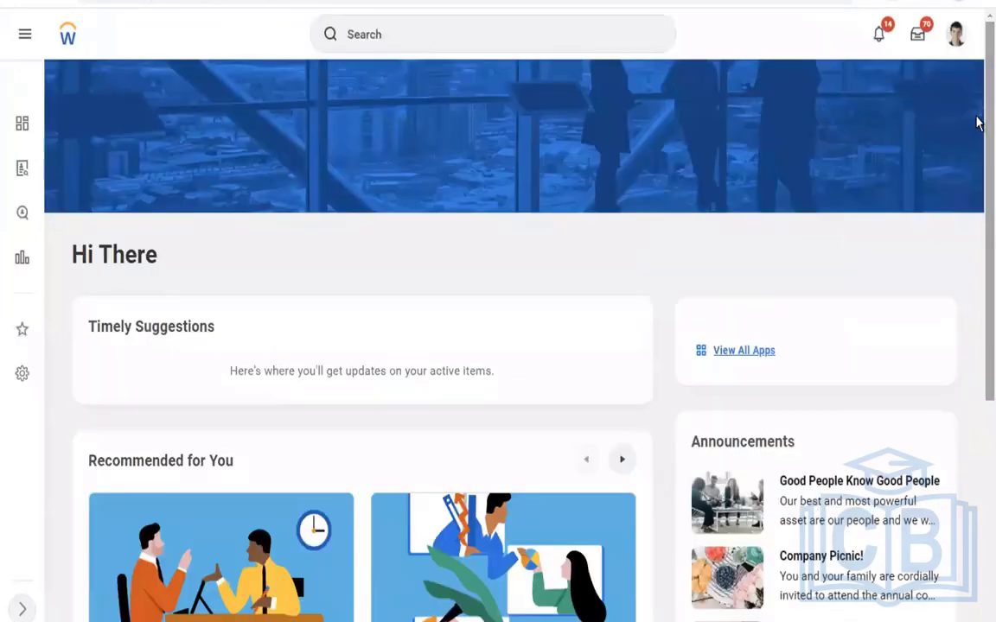
click(368, 31)
text(bet)
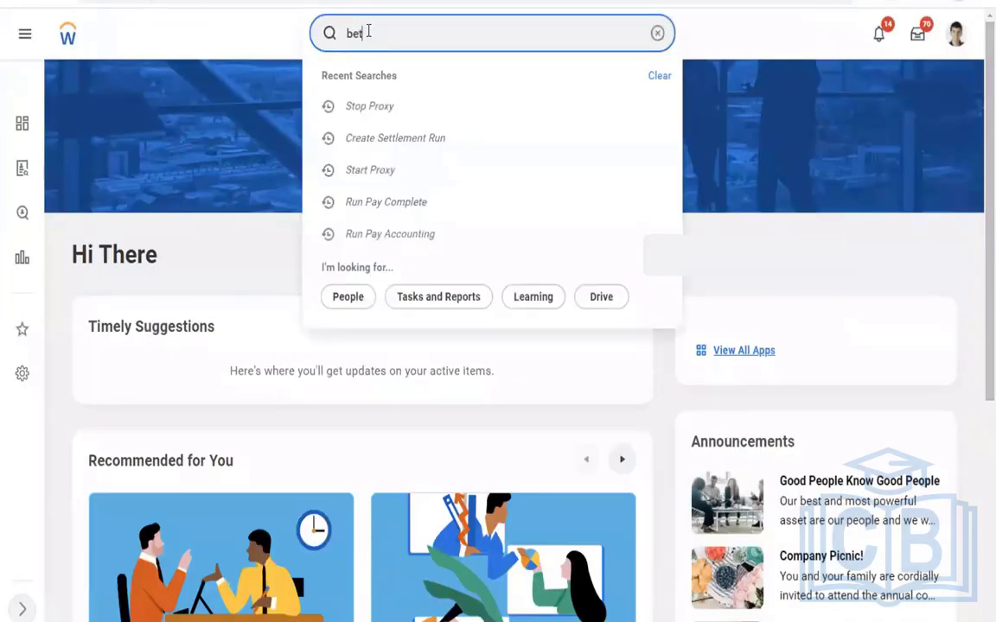
text(ty liu)
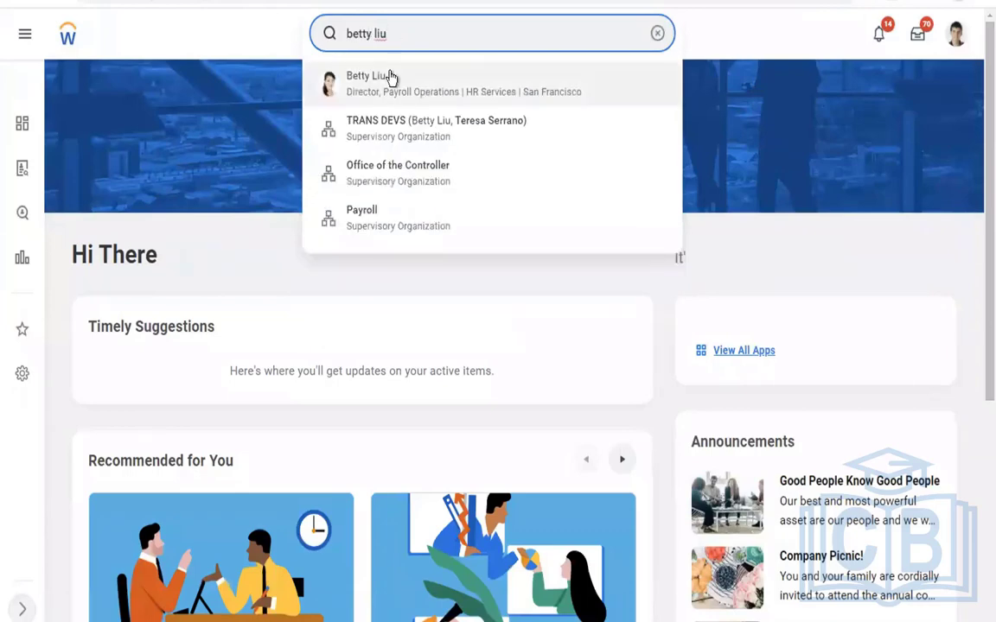
click(375, 105)
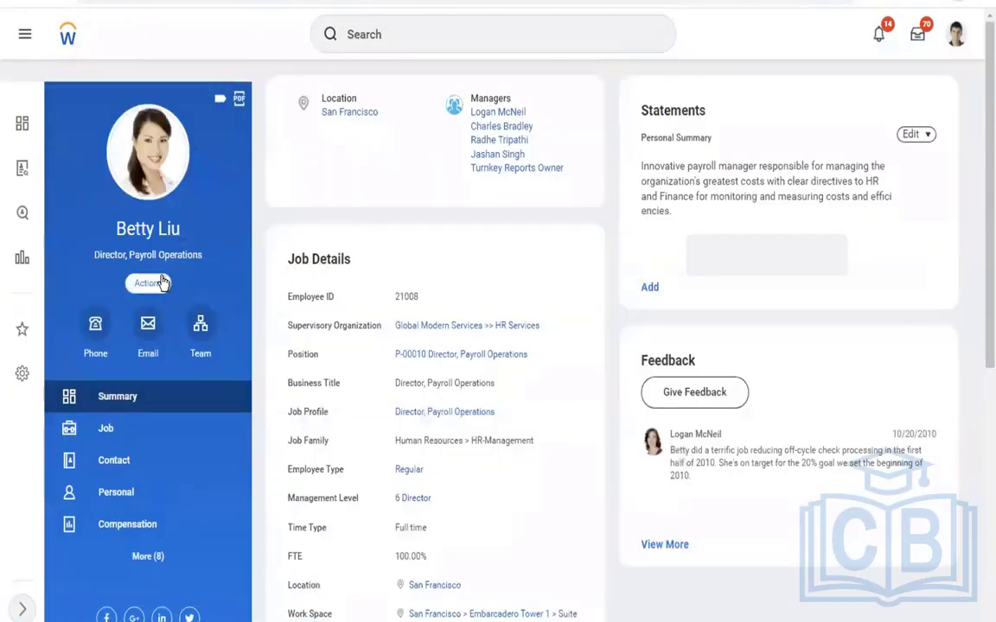
Open the user-based security group assignment from the payroll director's security profile actions.
click(163, 281)
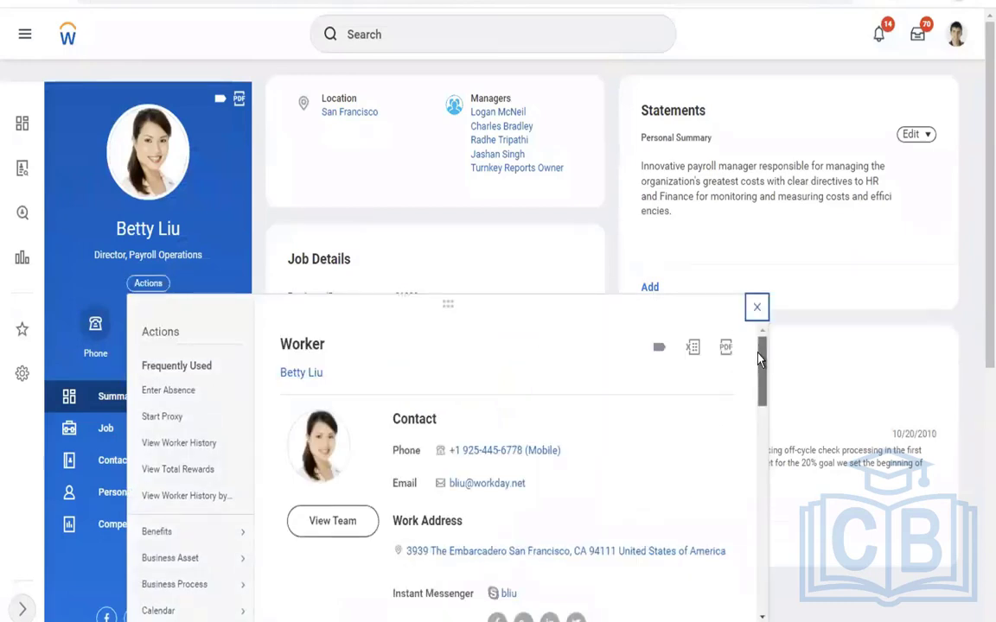
drag(759, 359, 758, 512)
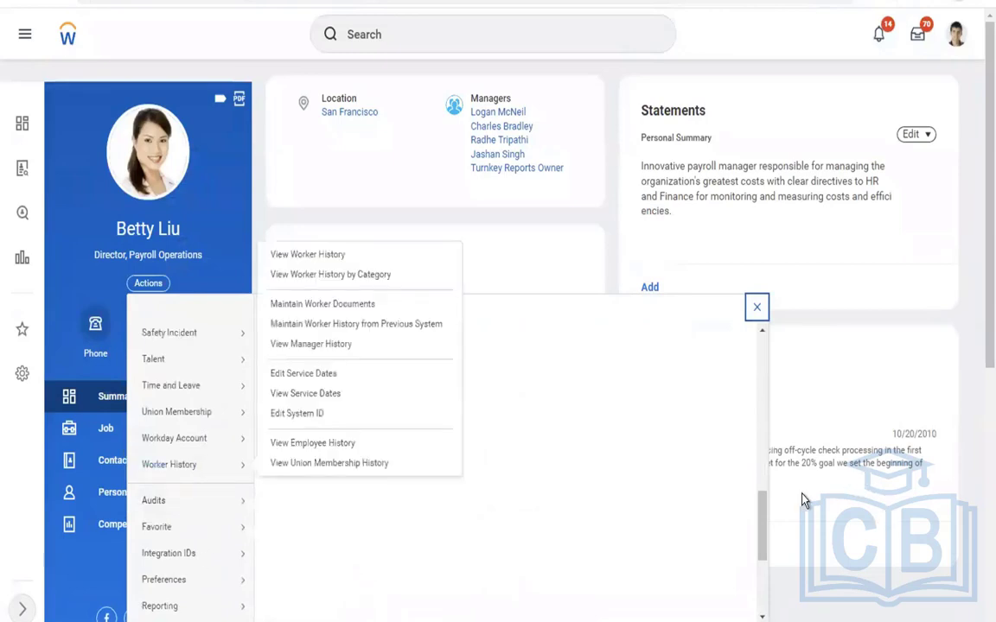
drag(765, 515, 765, 565)
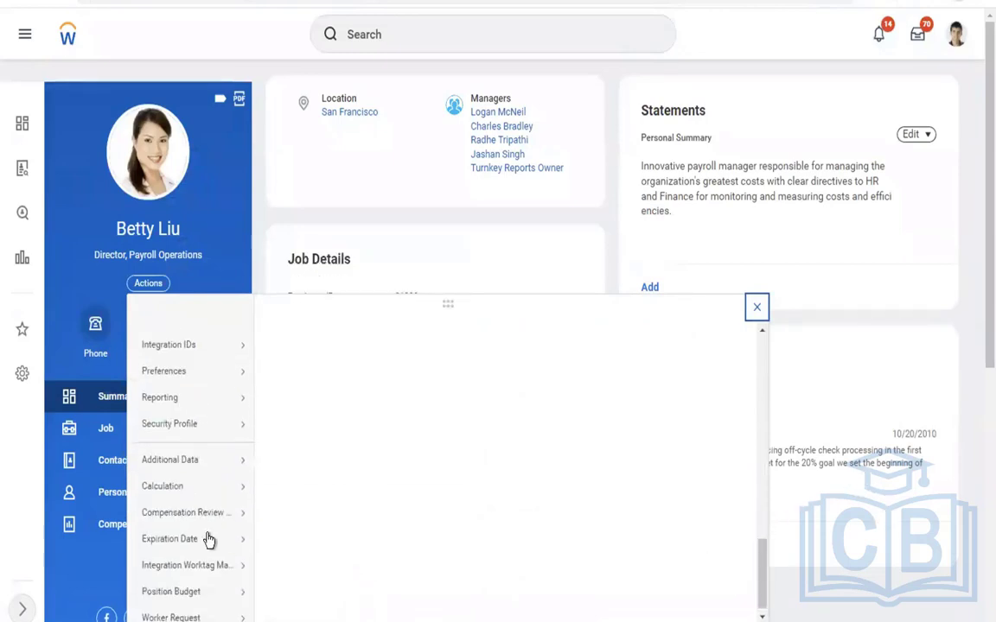
mouse_move(162, 432)
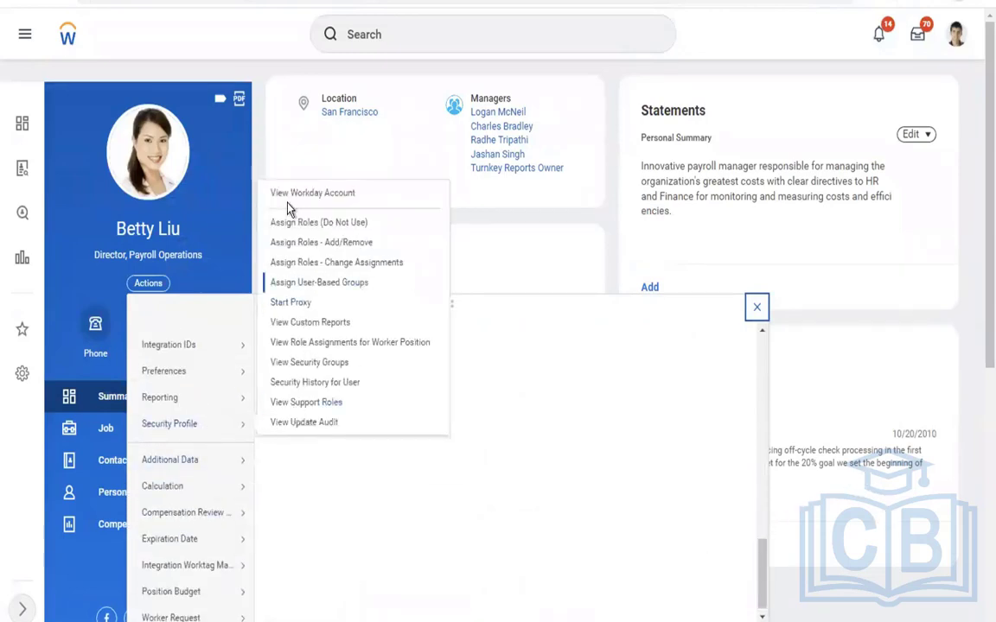
click(285, 285)
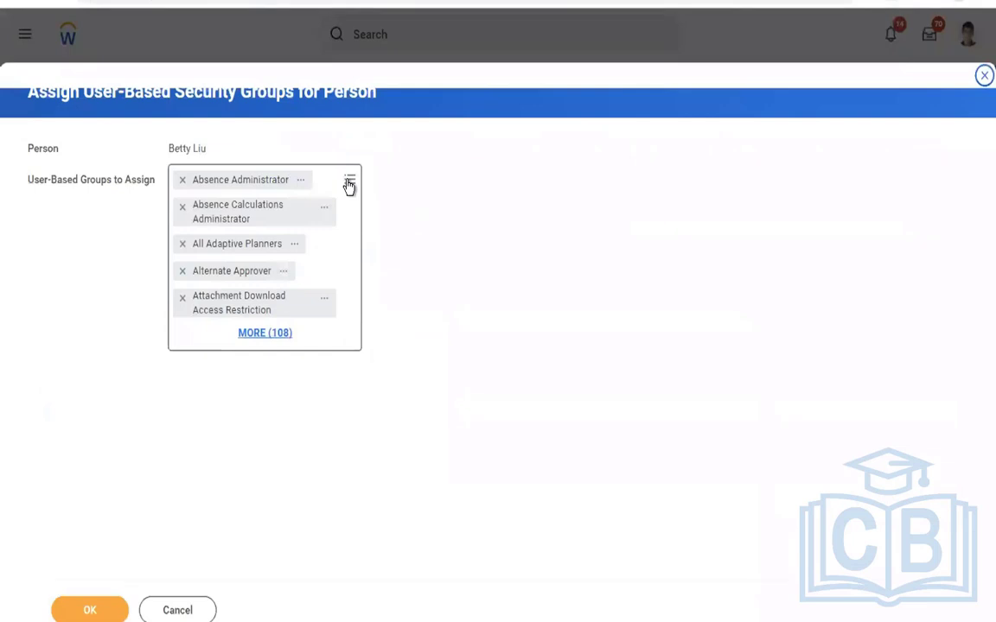
Search the payroll director's user-based groups for "sett" to review the Settlement Administrator assignment, and leave the page discarding changes.
click(262, 342)
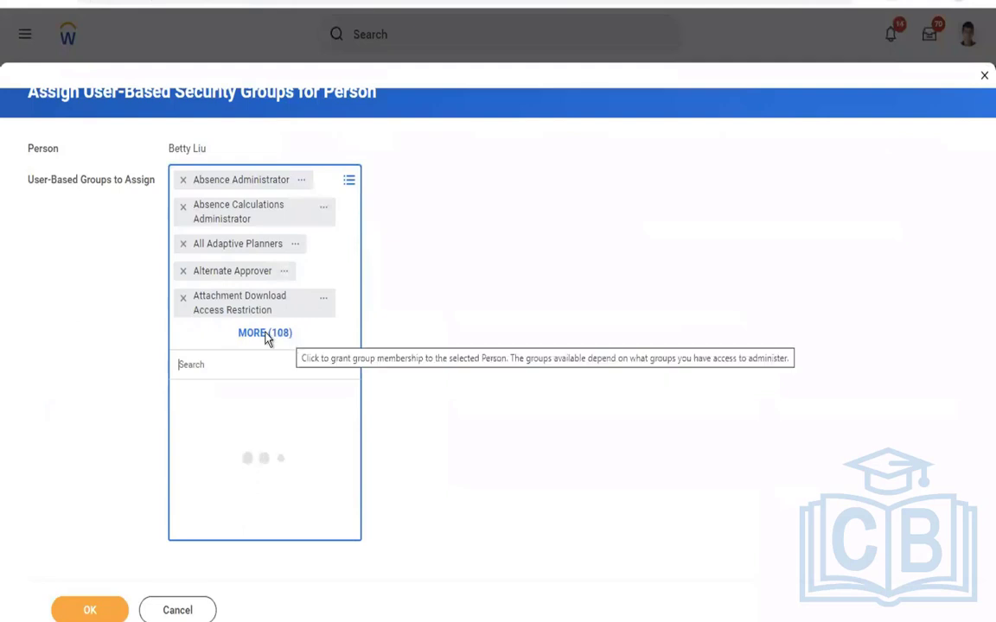
click(268, 337)
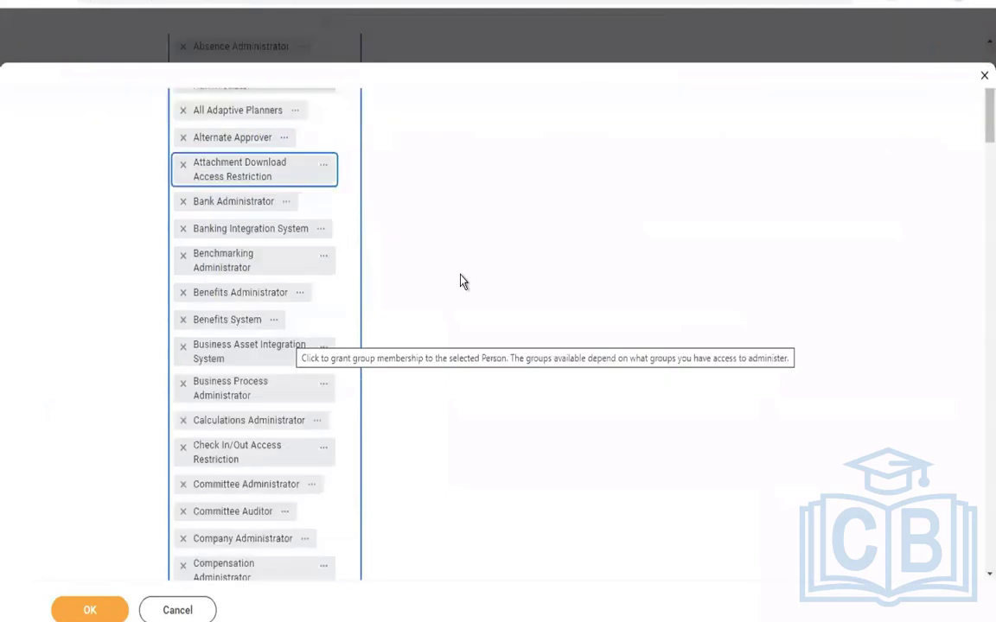
drag(988, 108, 977, 72)
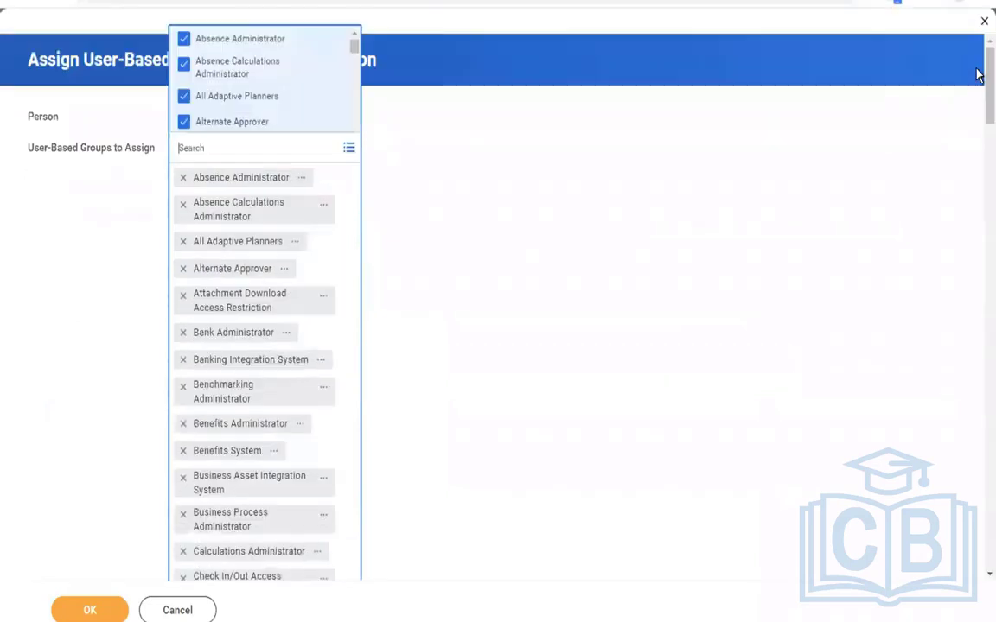
click(253, 146)
text(sett)
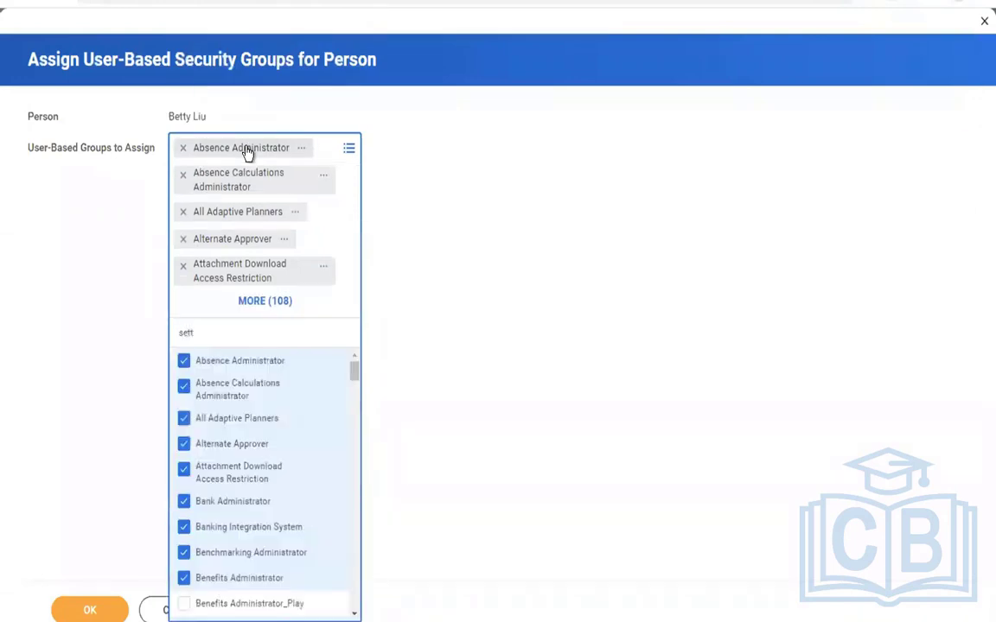
key(Return)
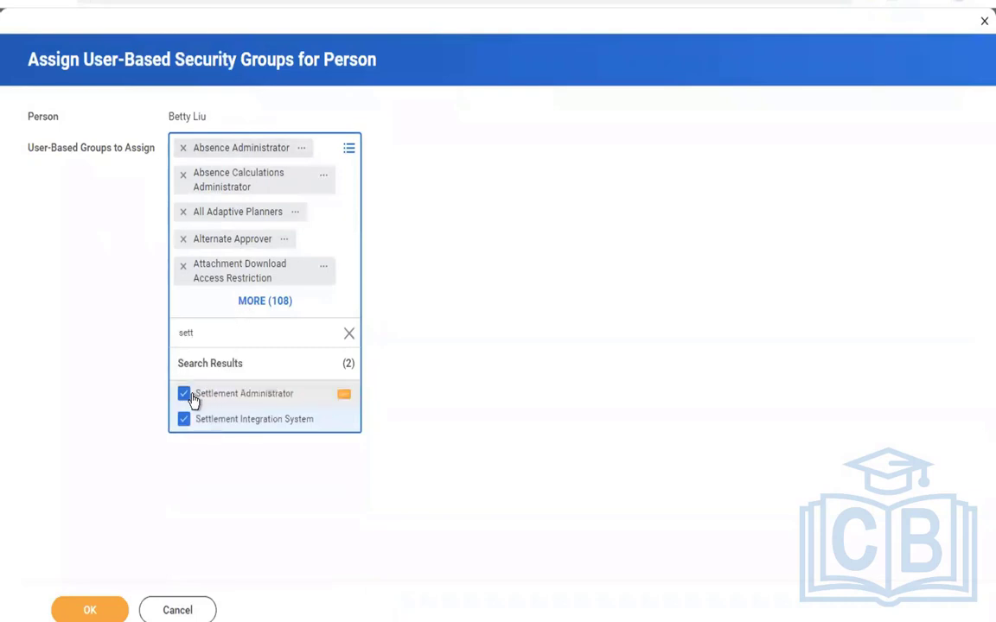
click(184, 395)
click(185, 395)
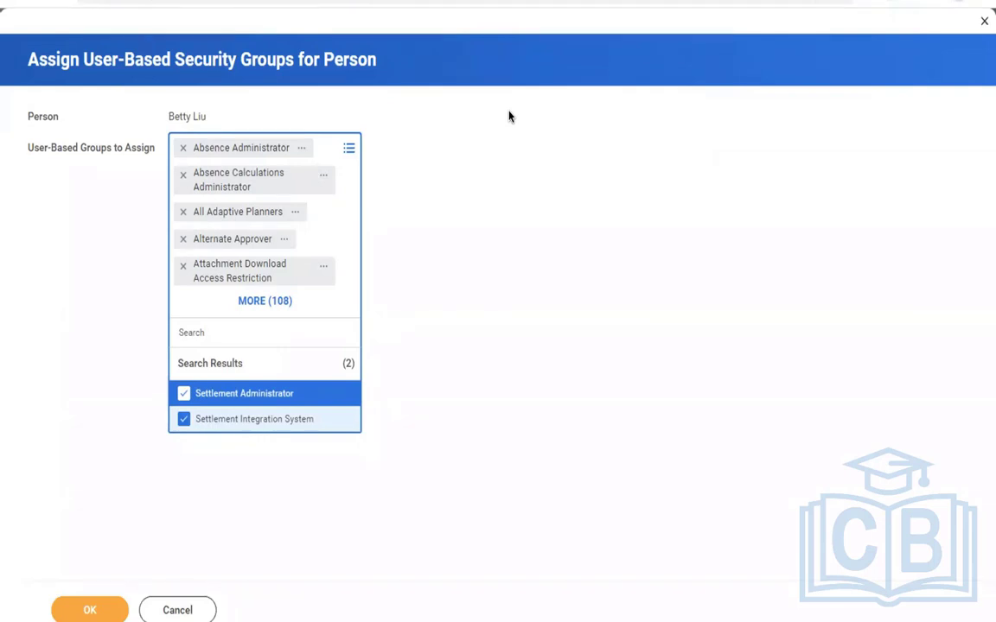
click(982, 23)
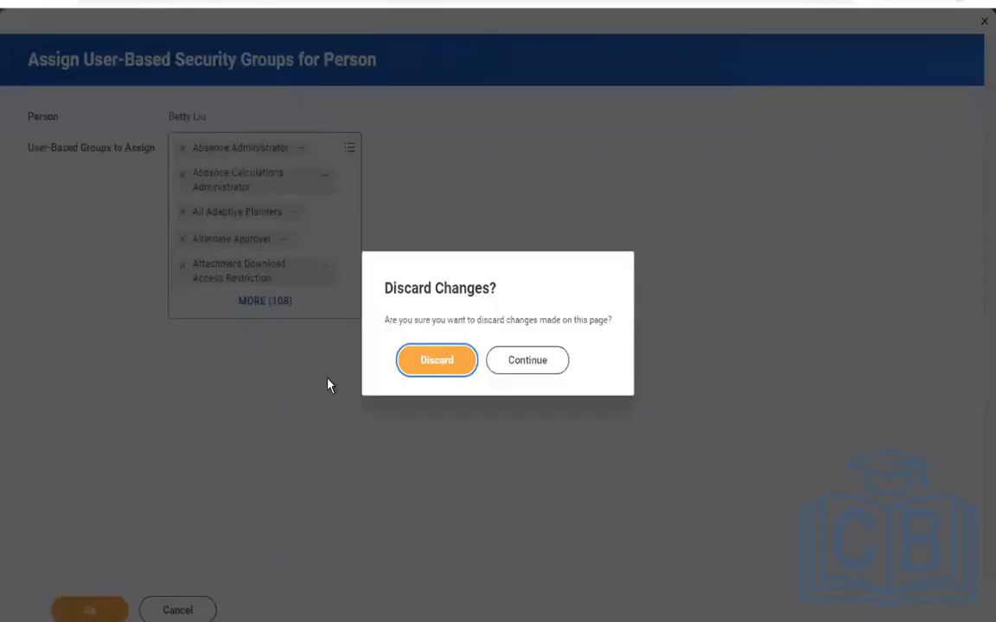
click(406, 366)
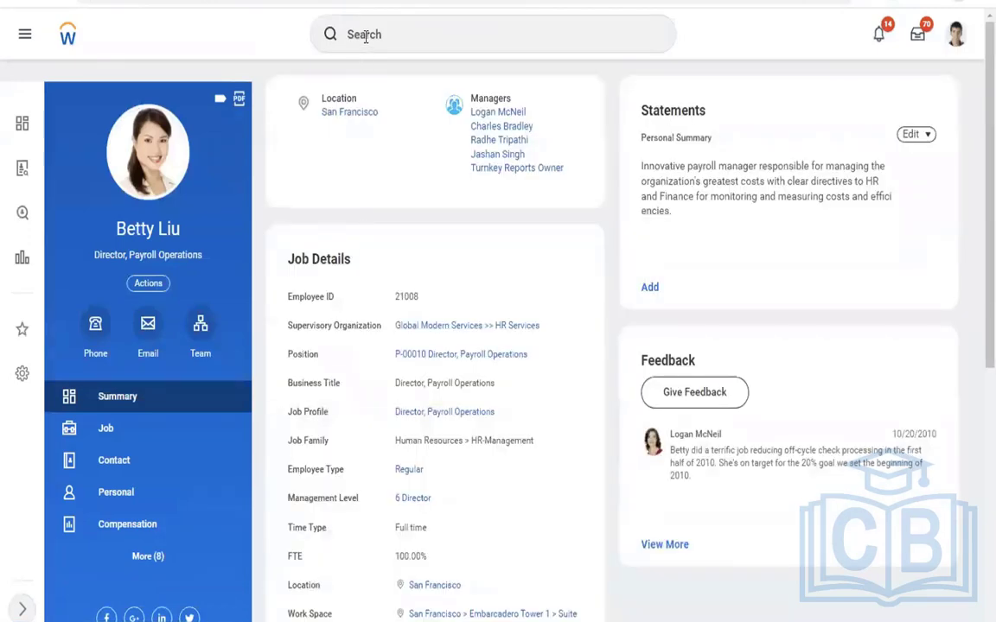
Find the Senior Payroll Specialist's worker profile by name and start a proxy session as that worker.
click(364, 36)
text(david spi)
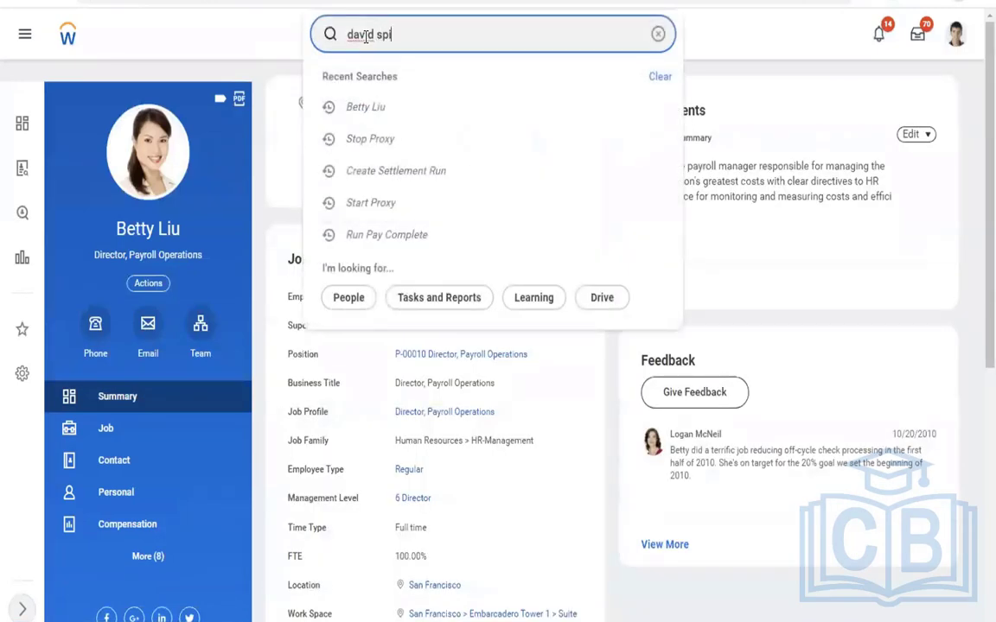
click(386, 94)
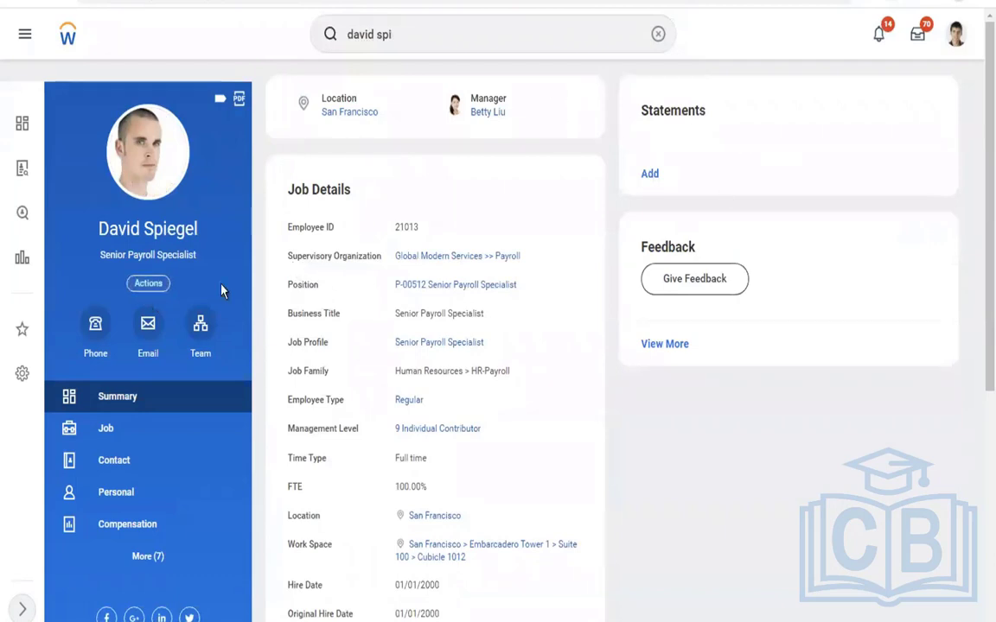
click(151, 285)
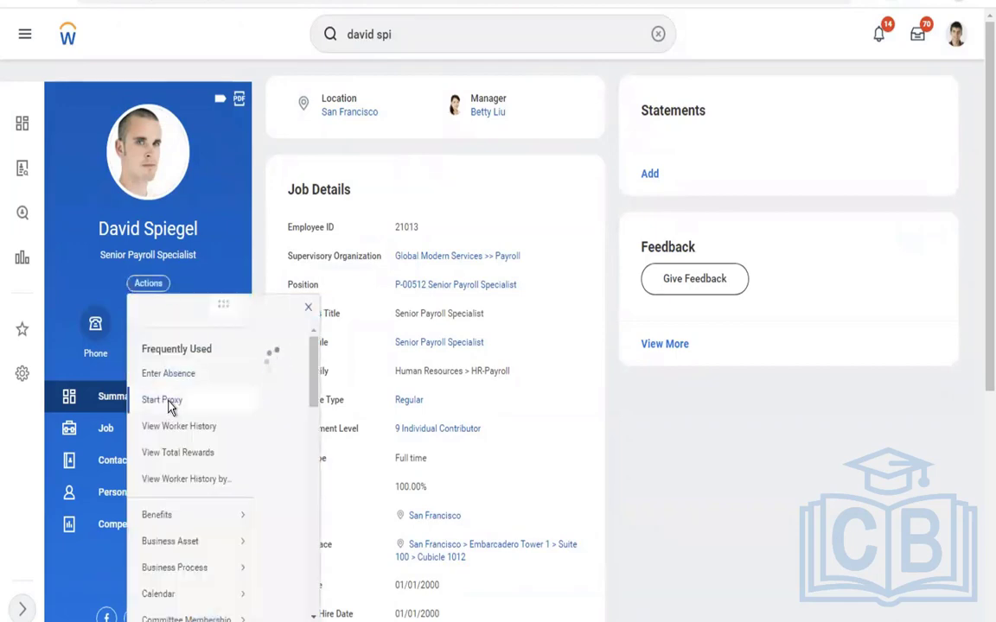
click(164, 400)
click(80, 607)
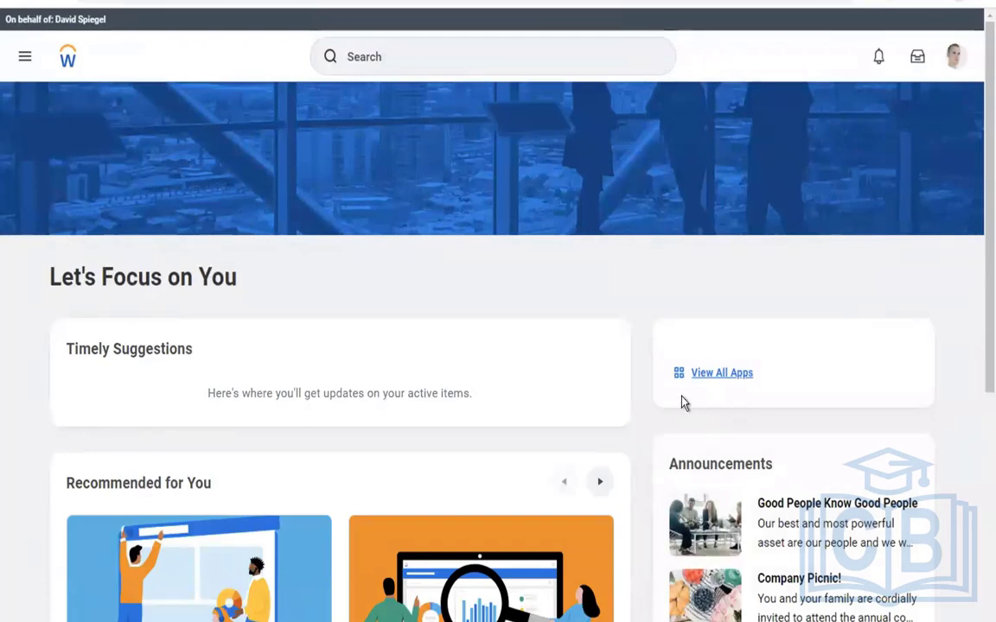
Open the proxied worker's own profile and view the 01/15/2019 payslip in the pay information.
click(956, 55)
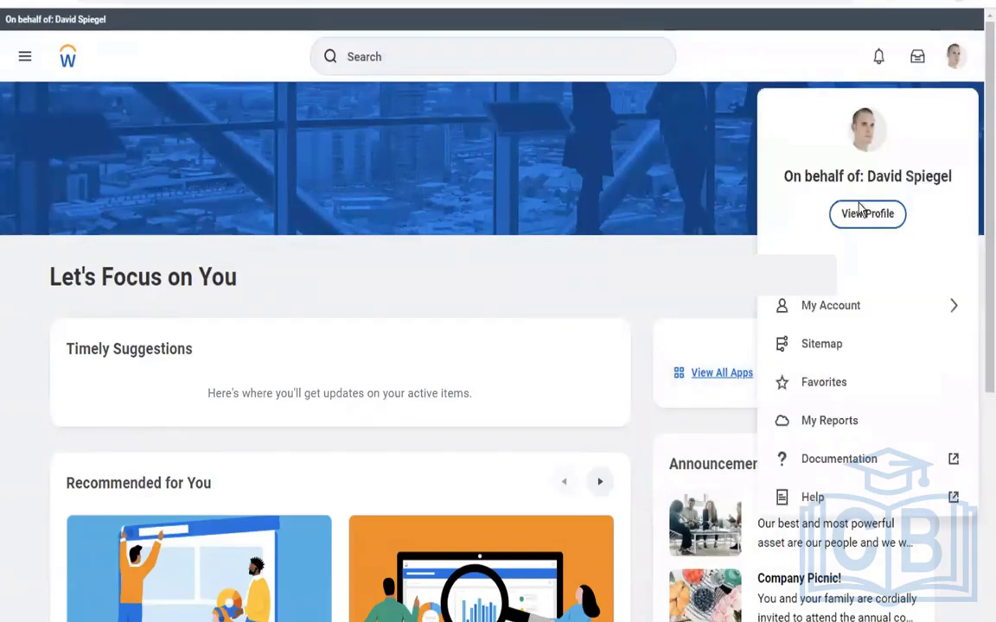
click(168, 248)
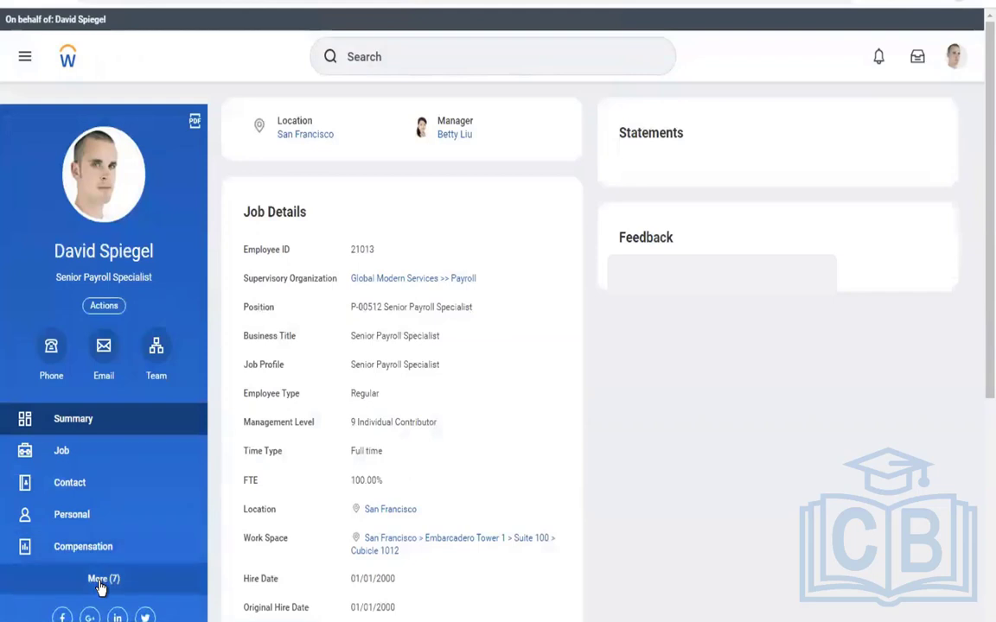
click(99, 579)
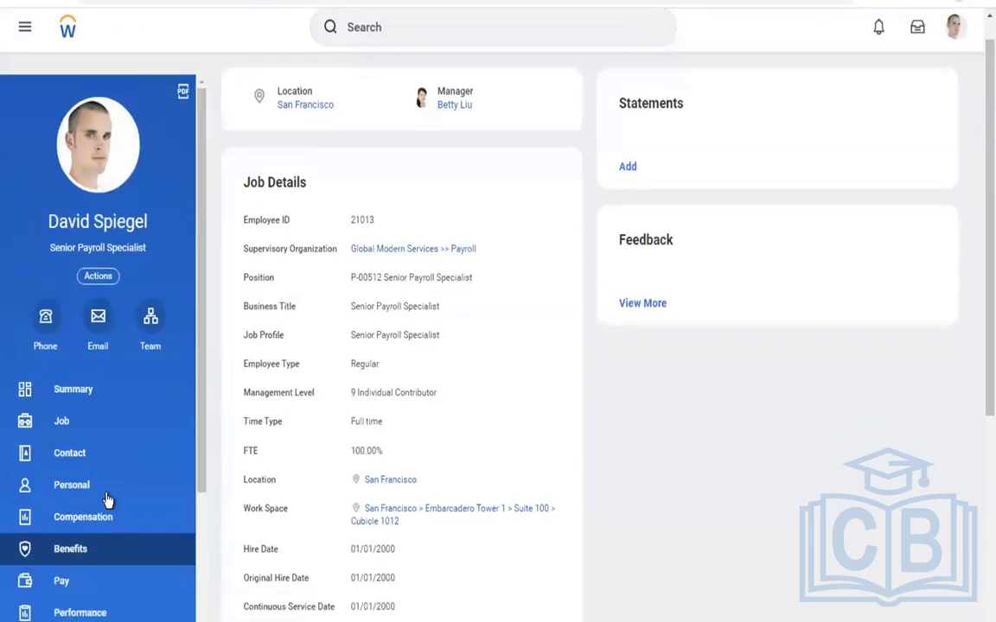
click(64, 581)
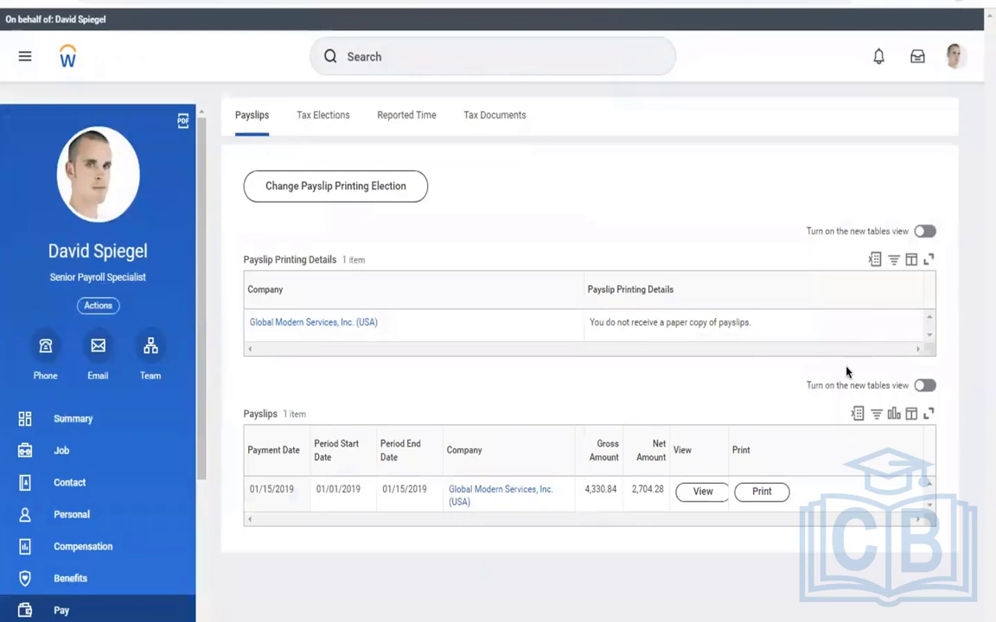
click(701, 494)
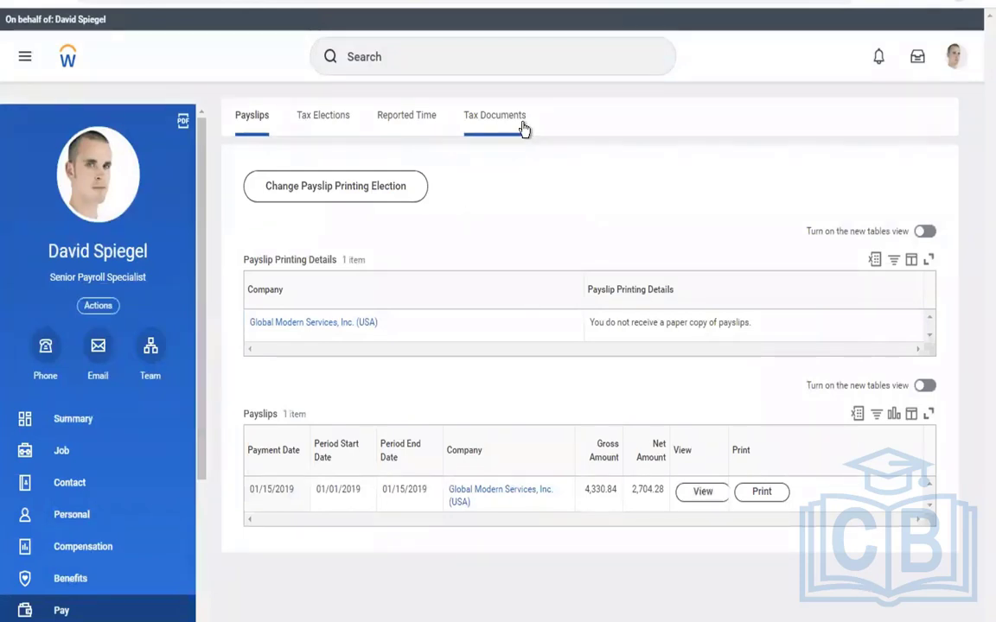
Find the Stop Proxy task by searching for "stop proxy" and end the current proxy session.
click(954, 56)
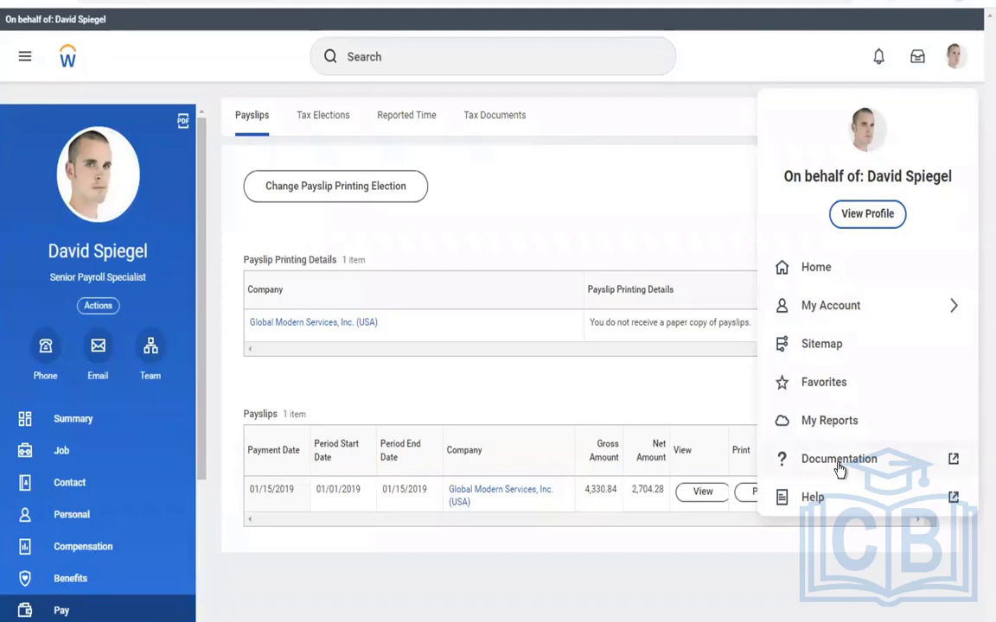
click(394, 57)
click(394, 57)
text(stop )
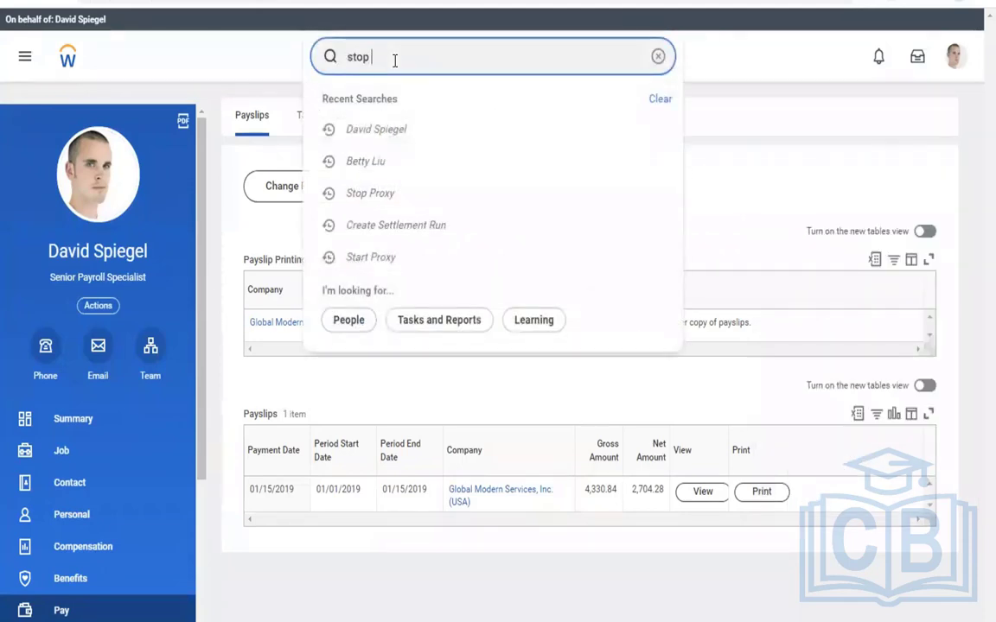
text(pro)
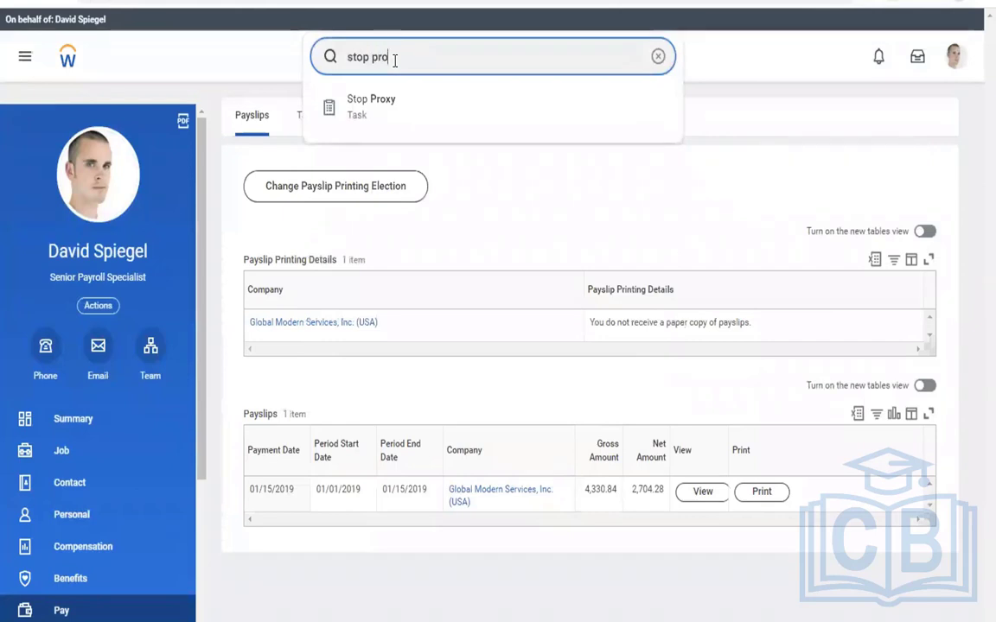
text(xy)
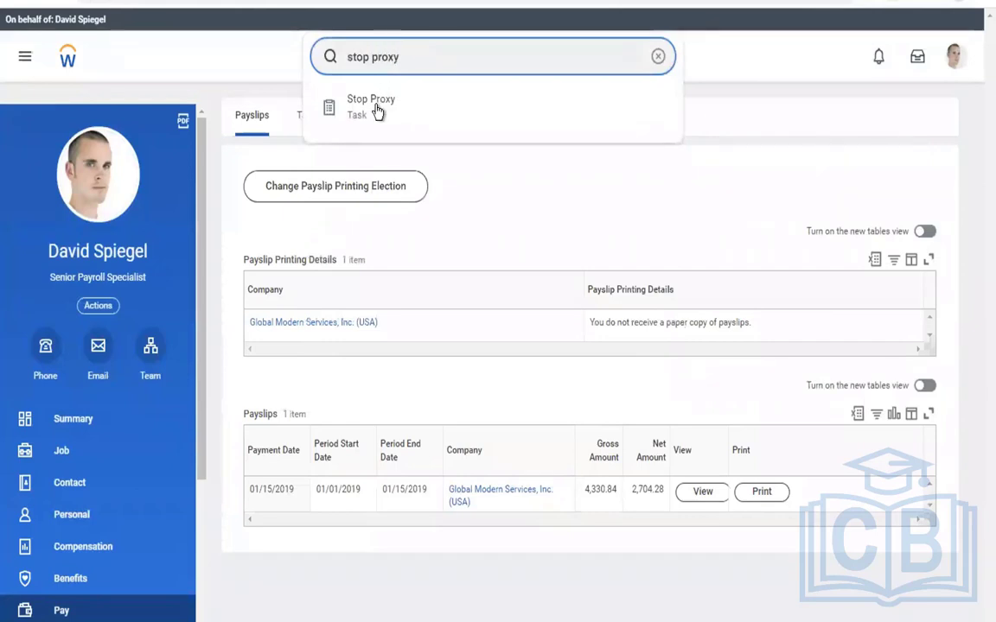
click(954, 67)
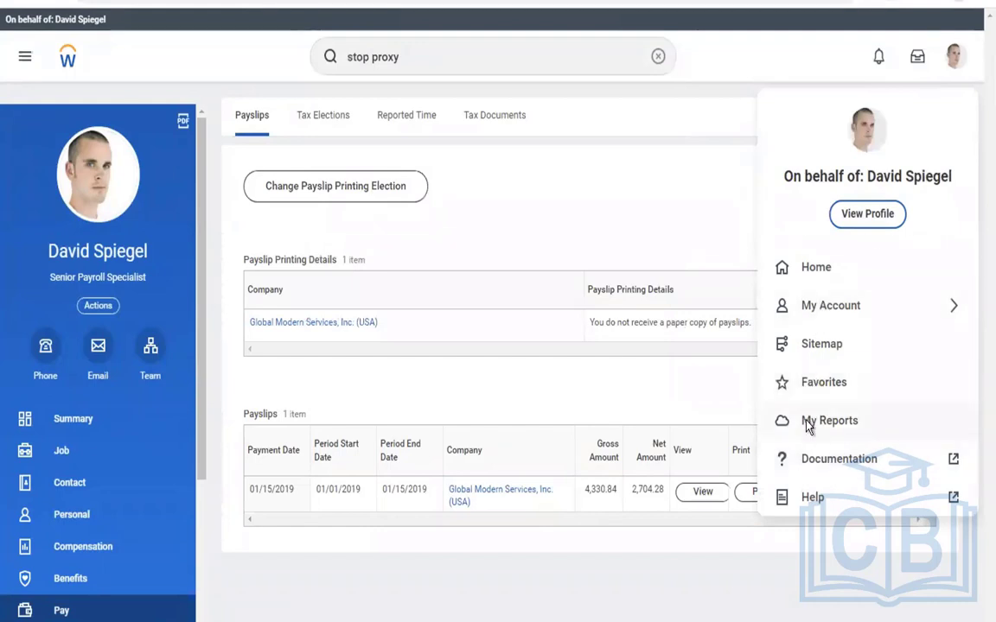
click(665, 298)
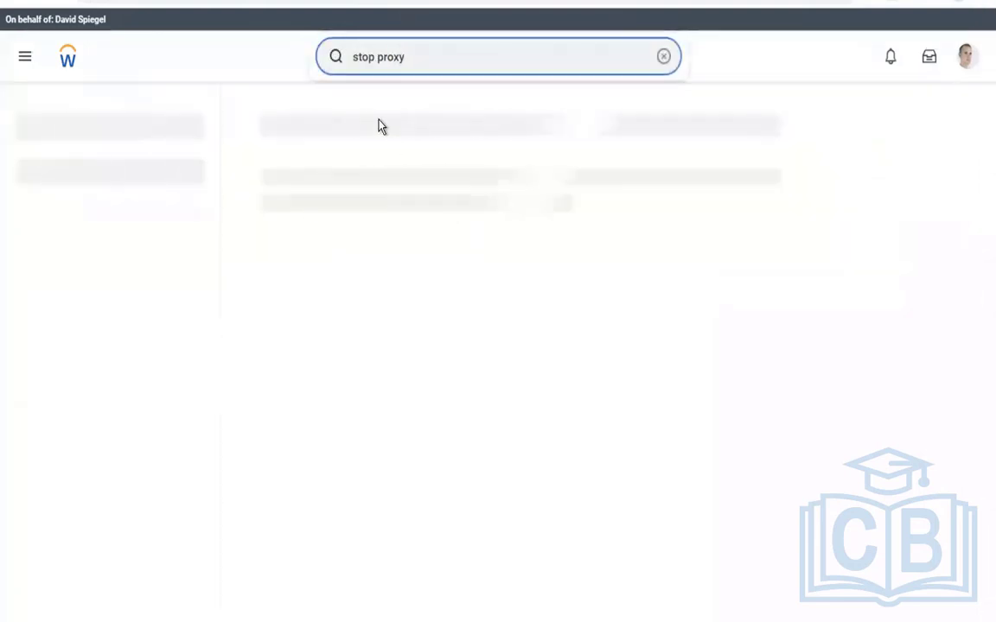
click(283, 165)
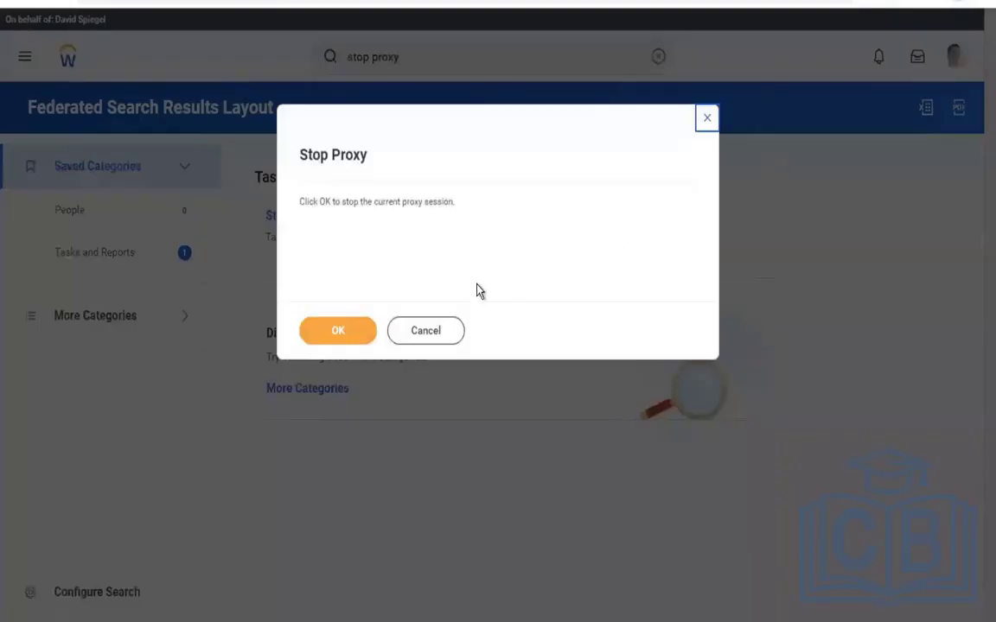
click(335, 337)
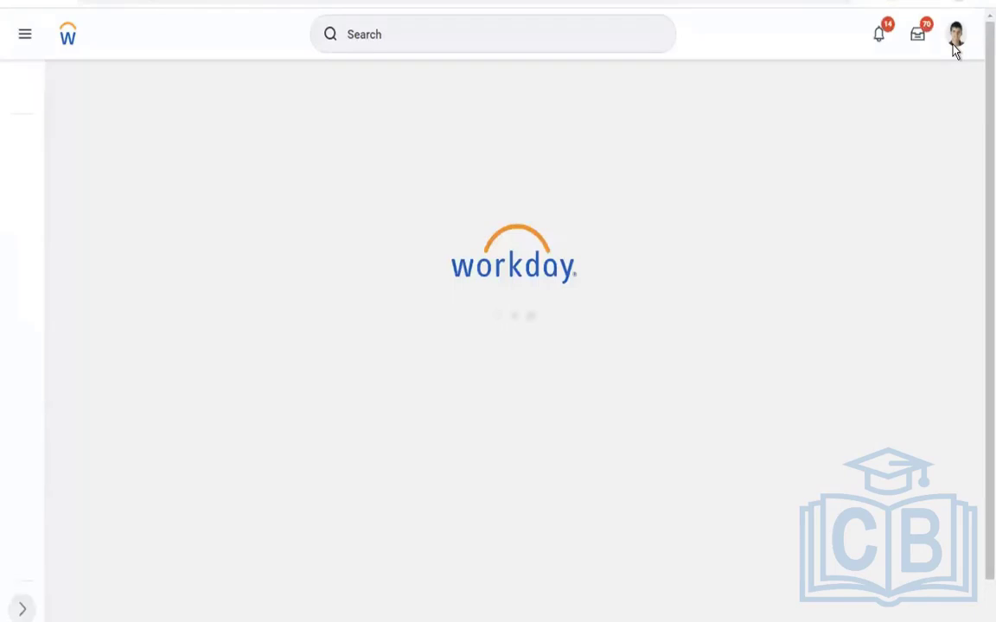
Open Drive from the signed-in account, dismiss the introductory notices, and view the files under Shared with Me.
click(955, 34)
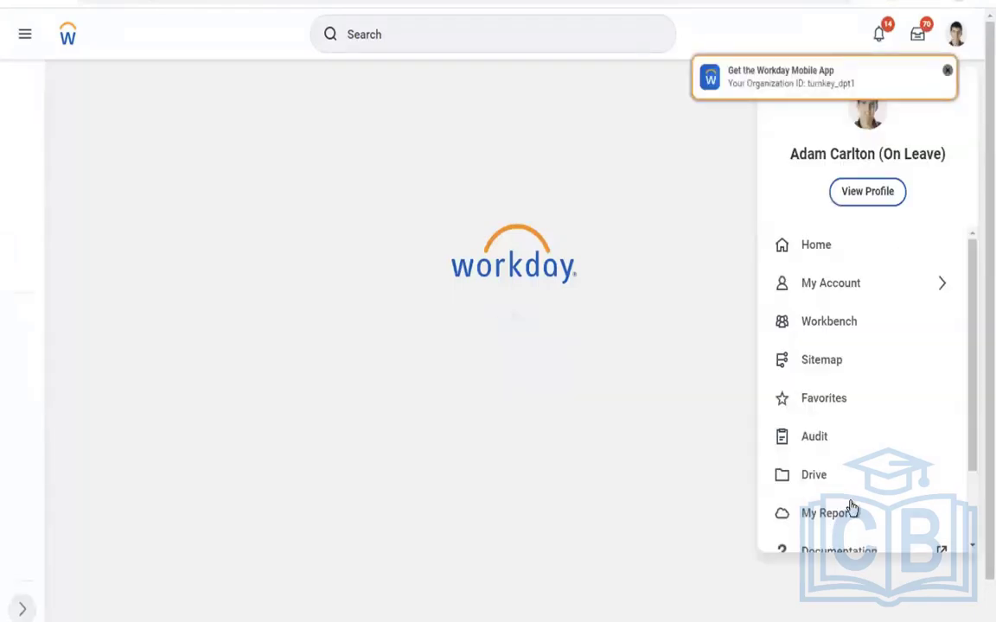
click(831, 484)
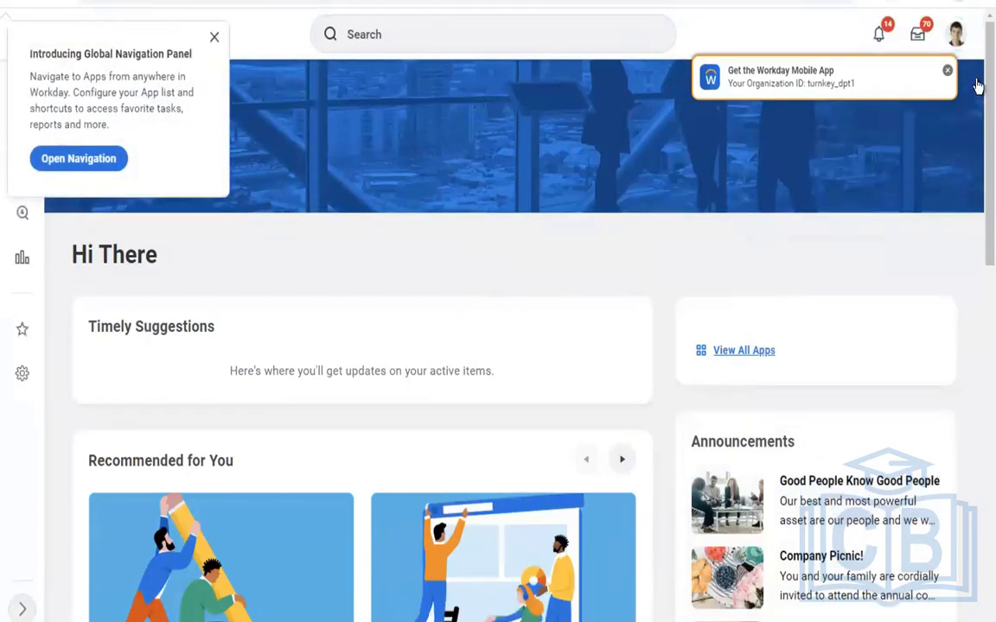
click(961, 45)
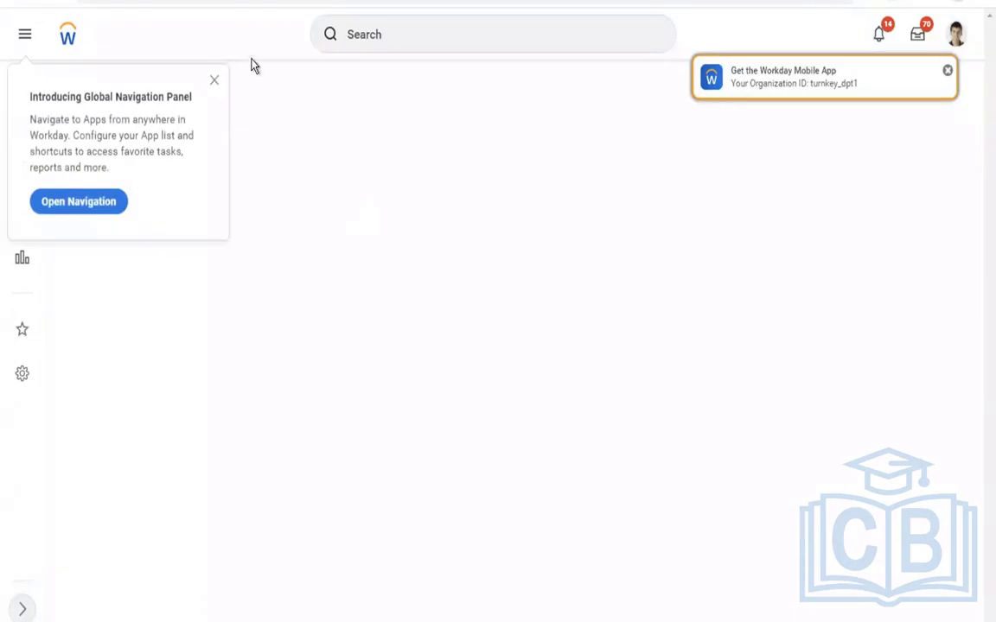
click(217, 82)
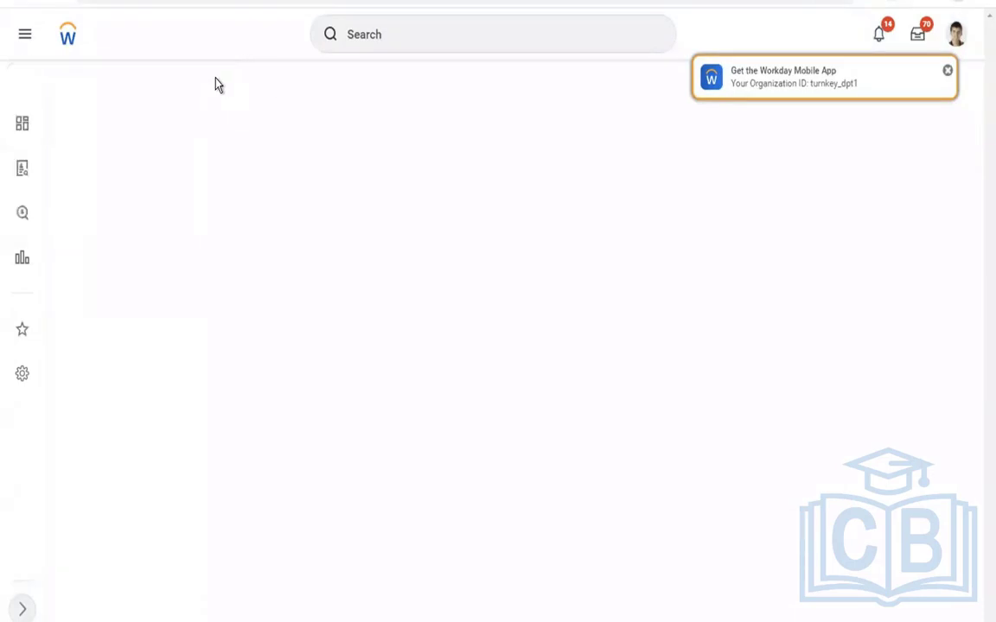
click(948, 75)
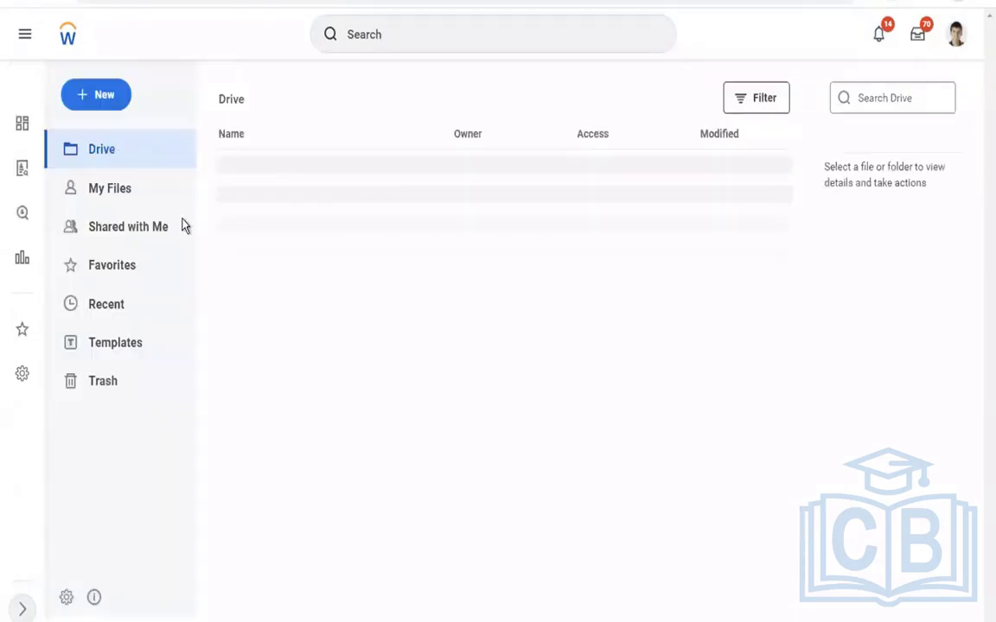
click(119, 236)
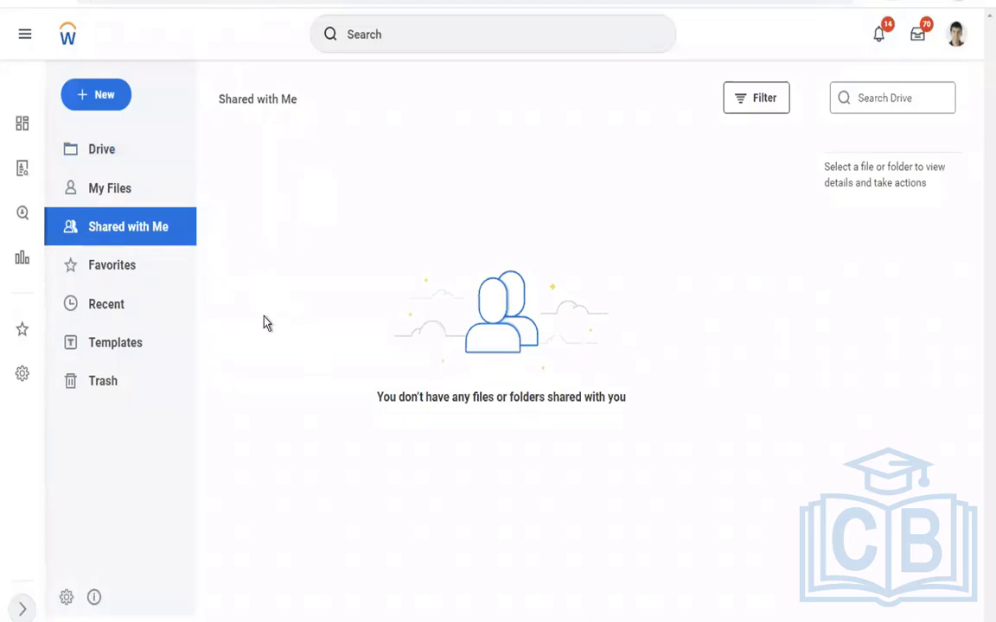
Open the signed-in worker's own profile and review the payroll results and payslips in the pay information.
click(953, 42)
click(363, 262)
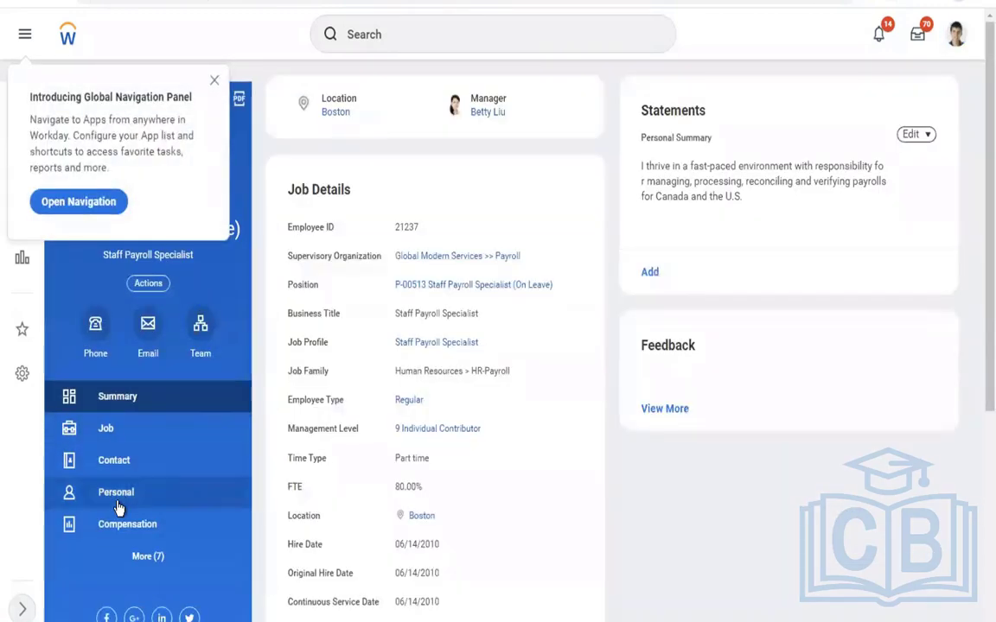
click(140, 558)
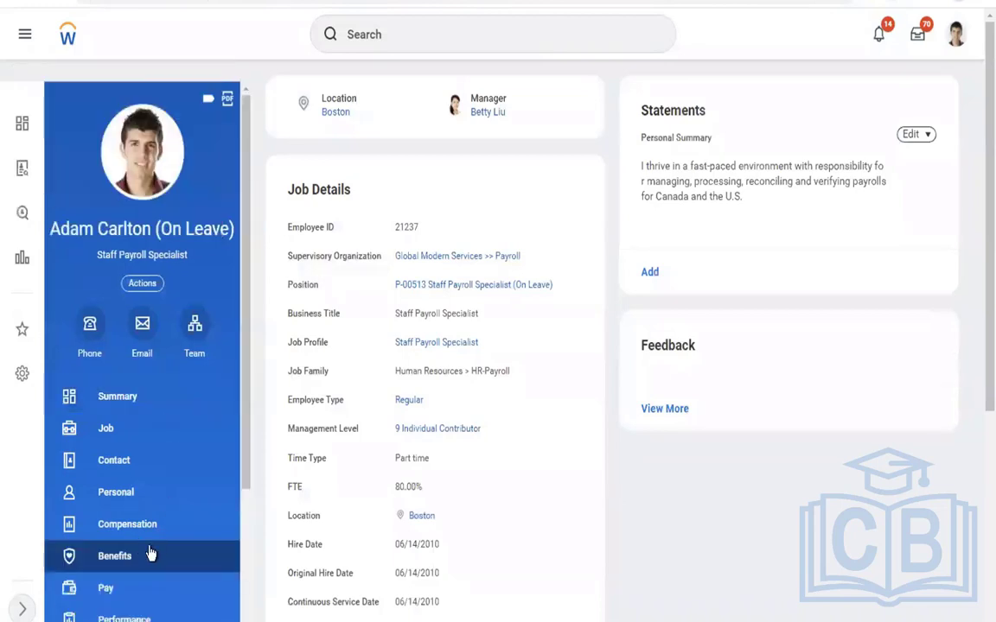
click(122, 587)
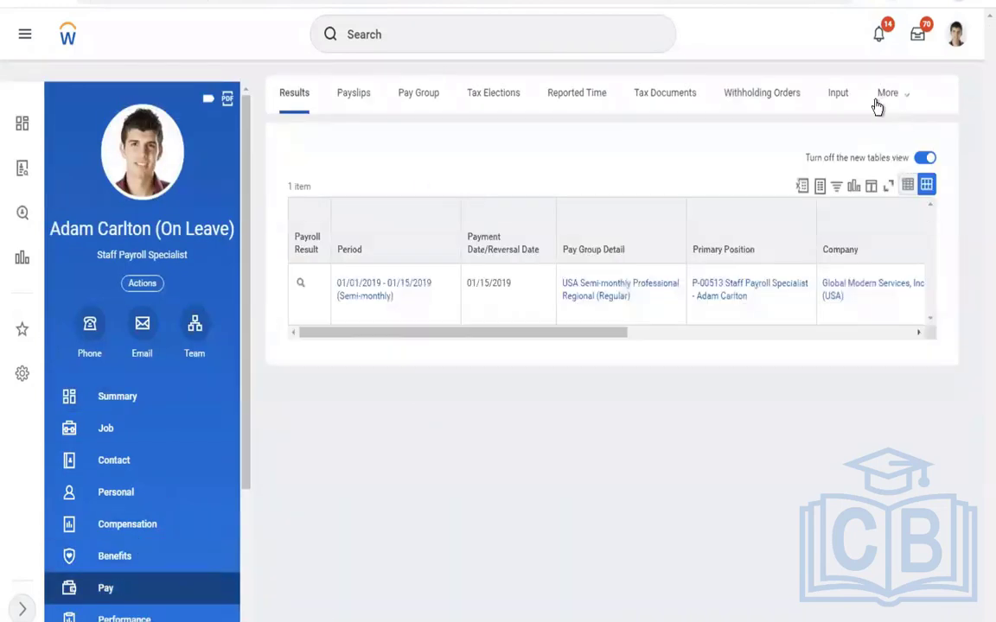
click(881, 102)
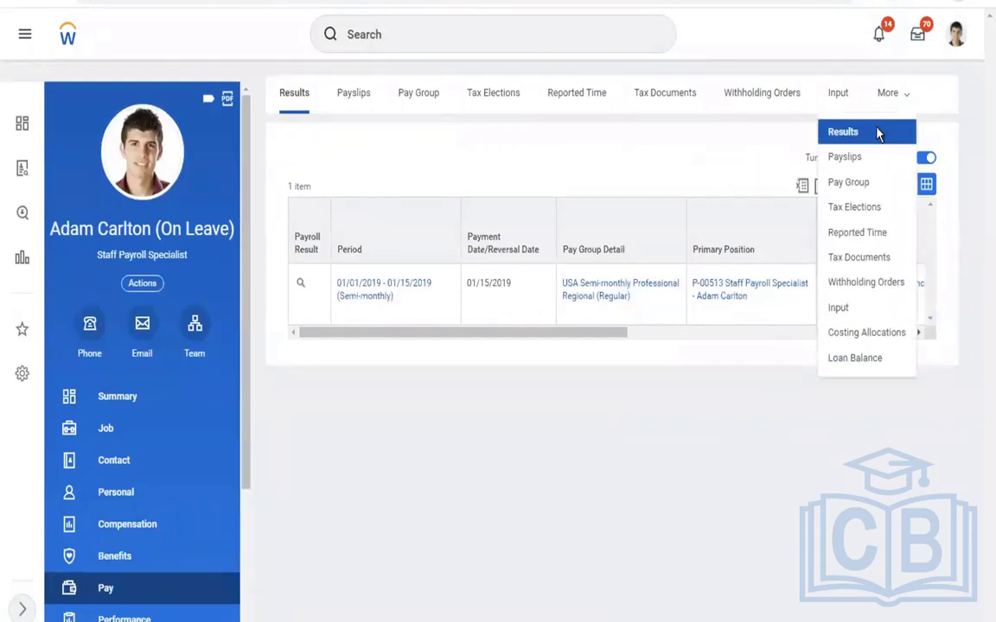
click(348, 97)
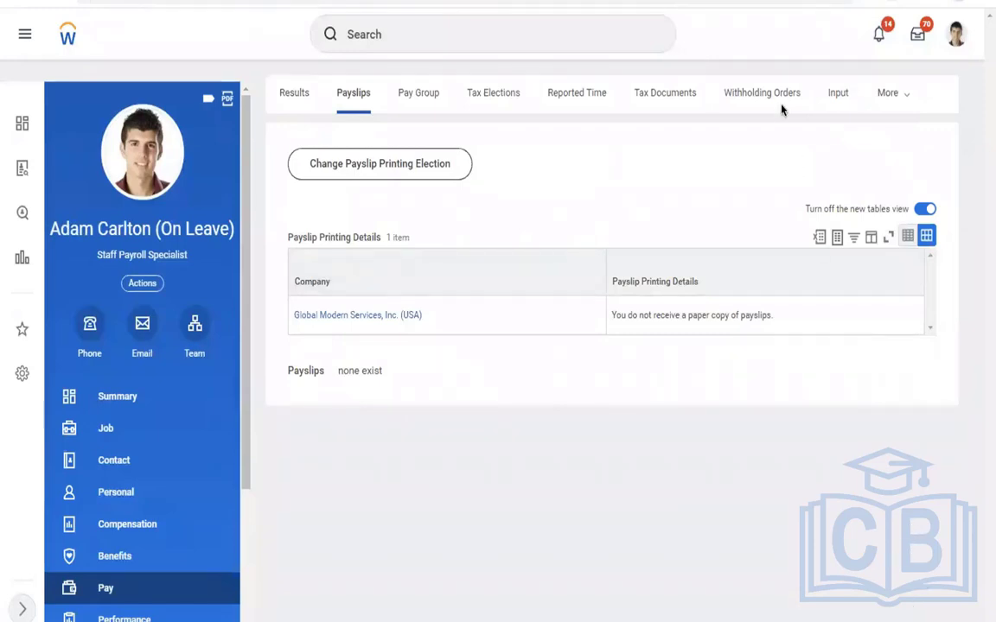
double_click(513, 183)
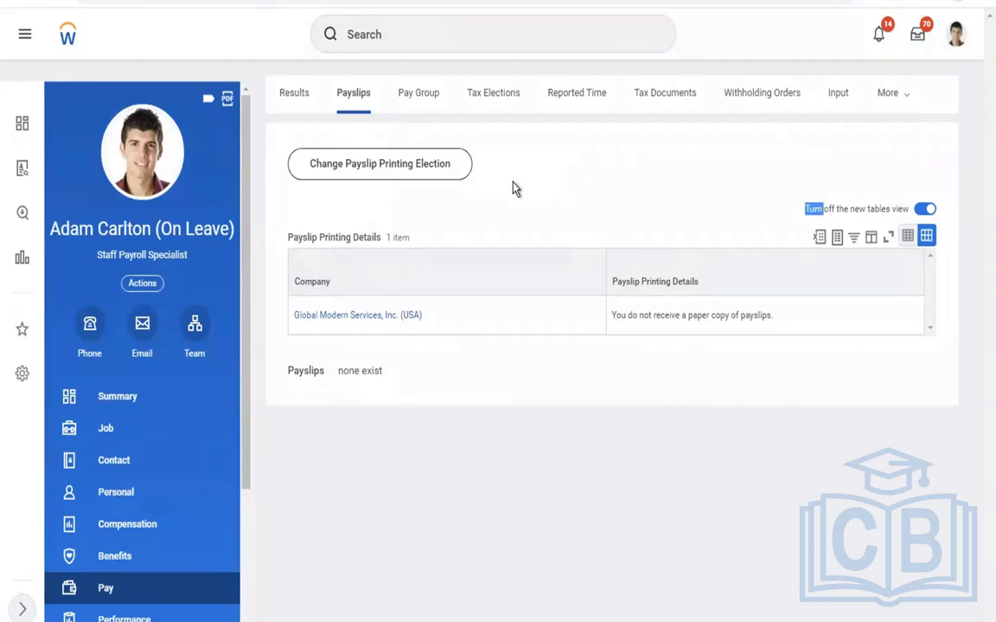